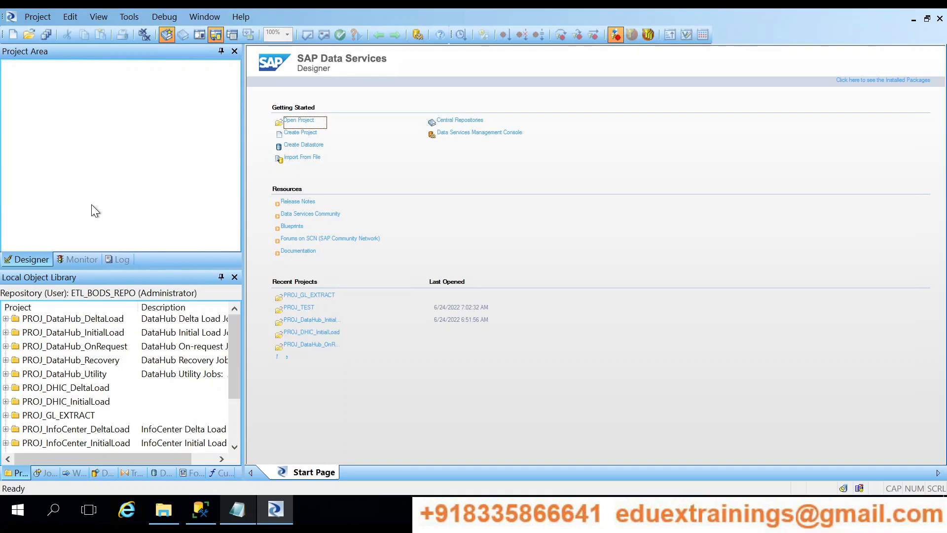
Create a new project named PROJ_Demo.
left_click(42, 17)
mouse_move(51, 34)
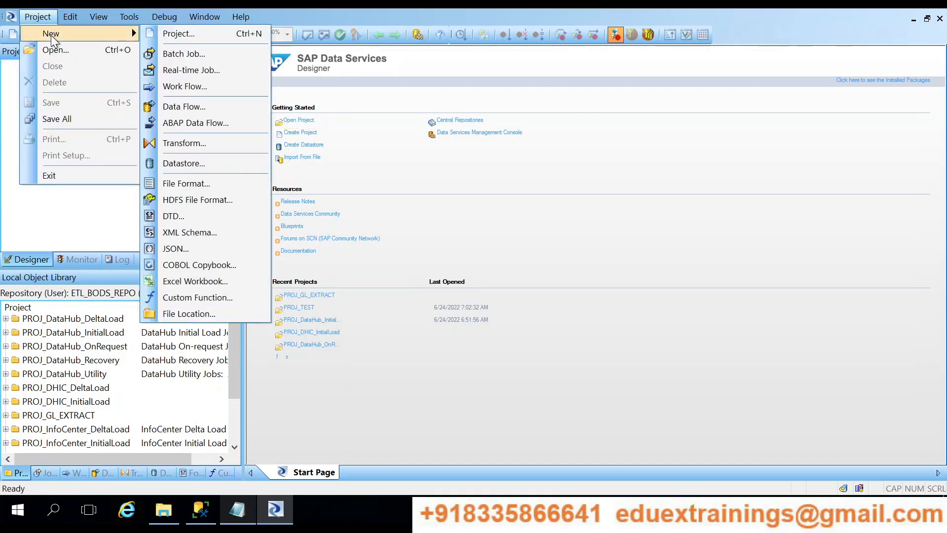
left_click(184, 38)
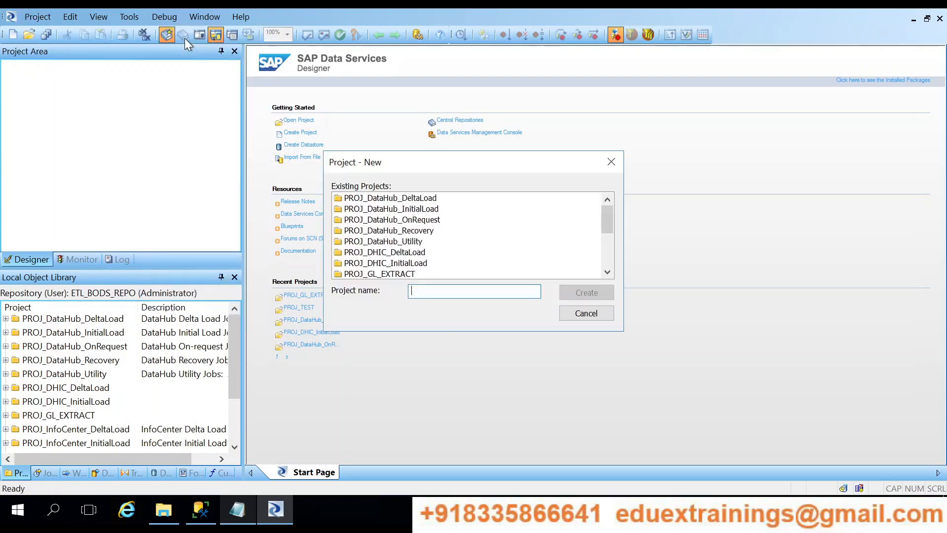
type("PR")
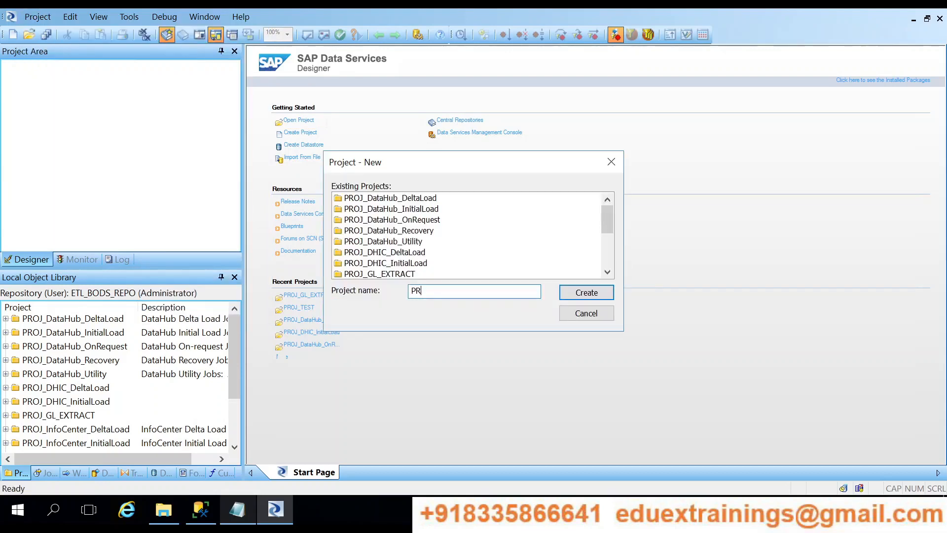
type("OJ_Demo")
left_click(571, 292)
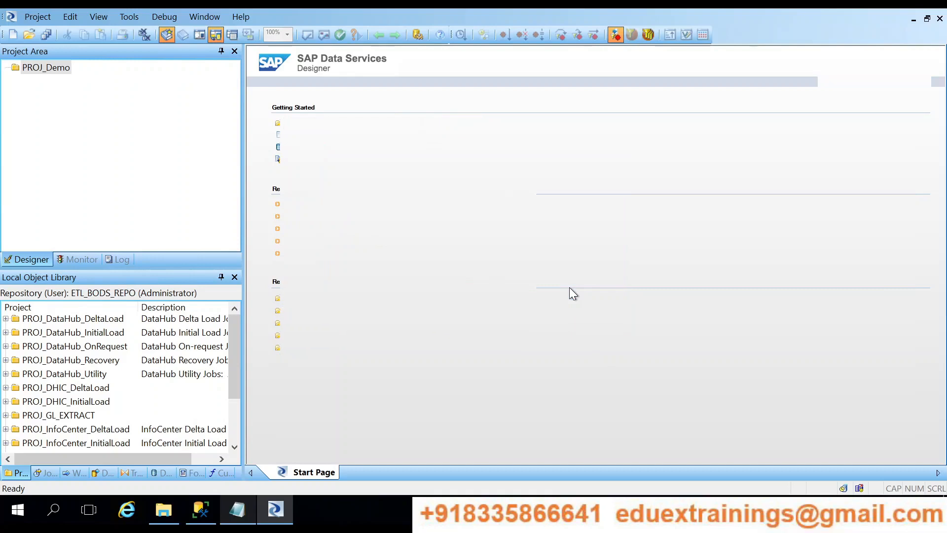
Add a new batch job named Job_Demo_Extract to the PROJ_Demo project.
right_click(41, 69)
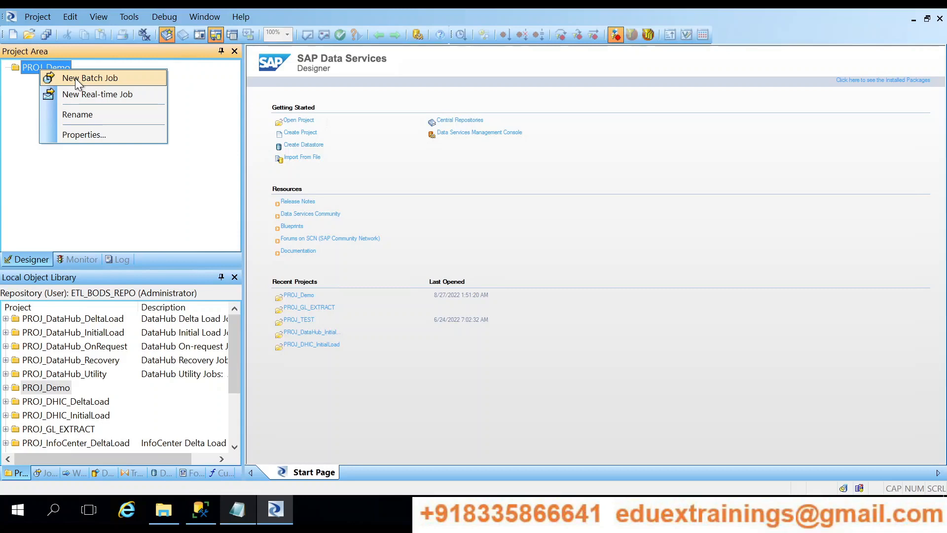
left_click(90, 78)
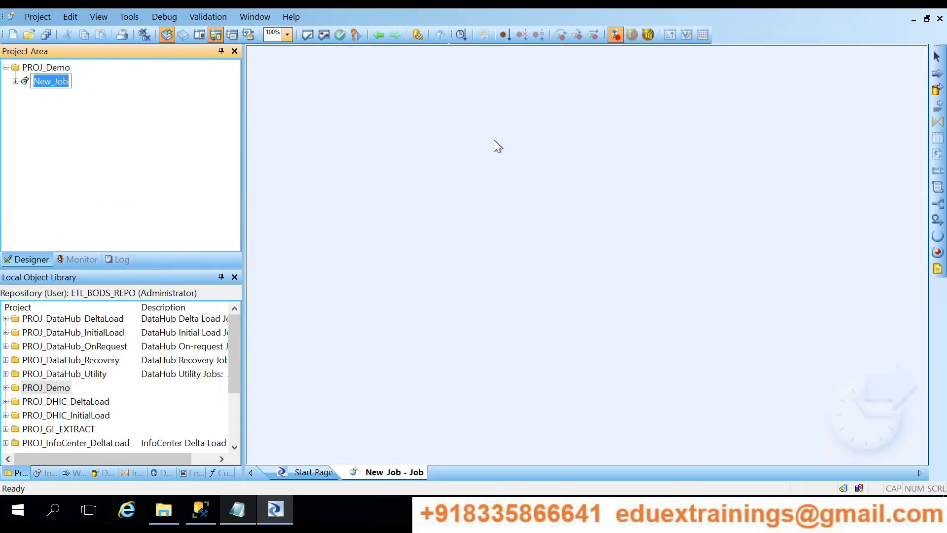
type("Job")
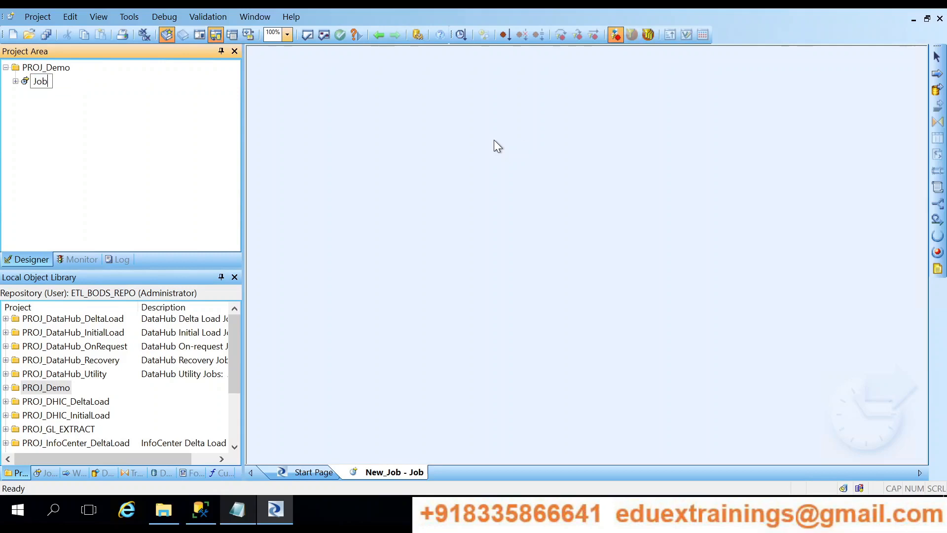
type("_Demo_Extract")
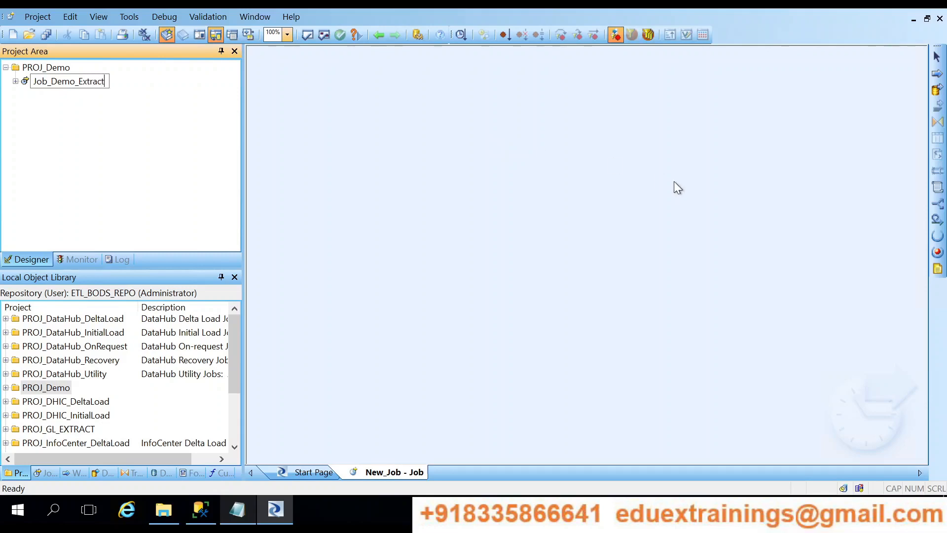
left_click(666, 201)
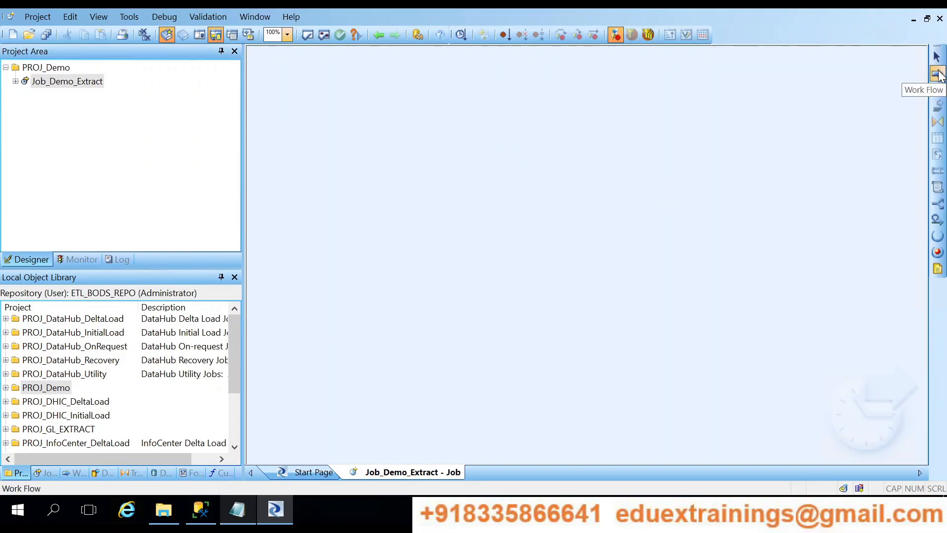
Place a work flow in the Job_Demo_Extract workspace and name it WF_Demo_Extract.
left_click(937, 74)
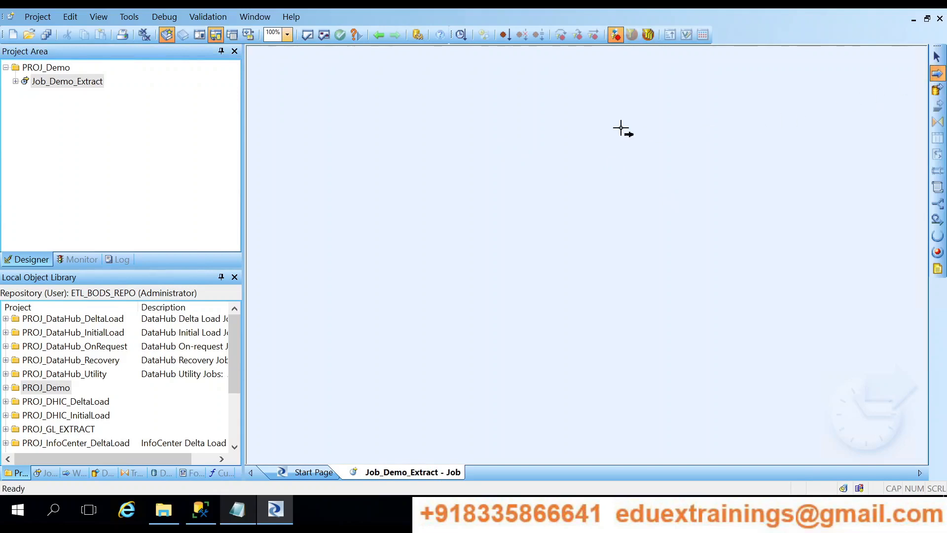
left_click(542, 142)
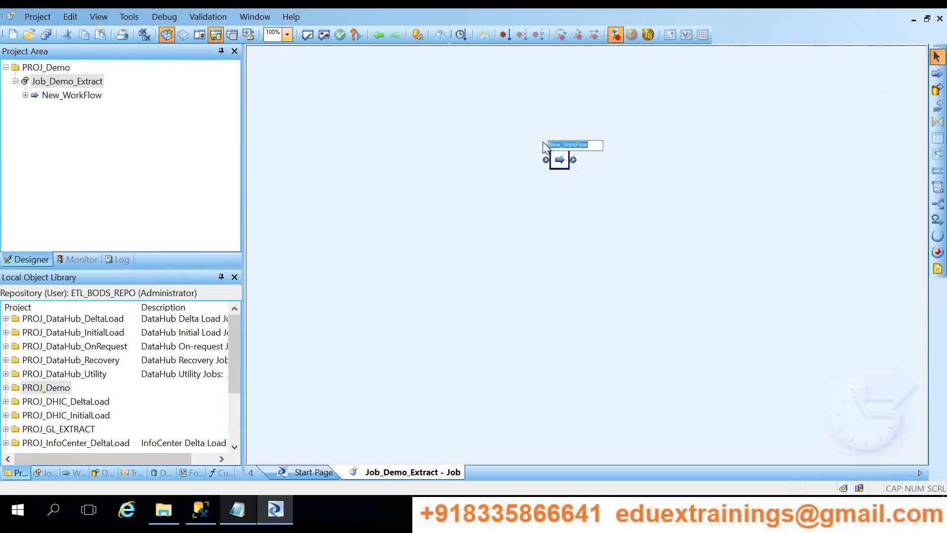
type("WF")
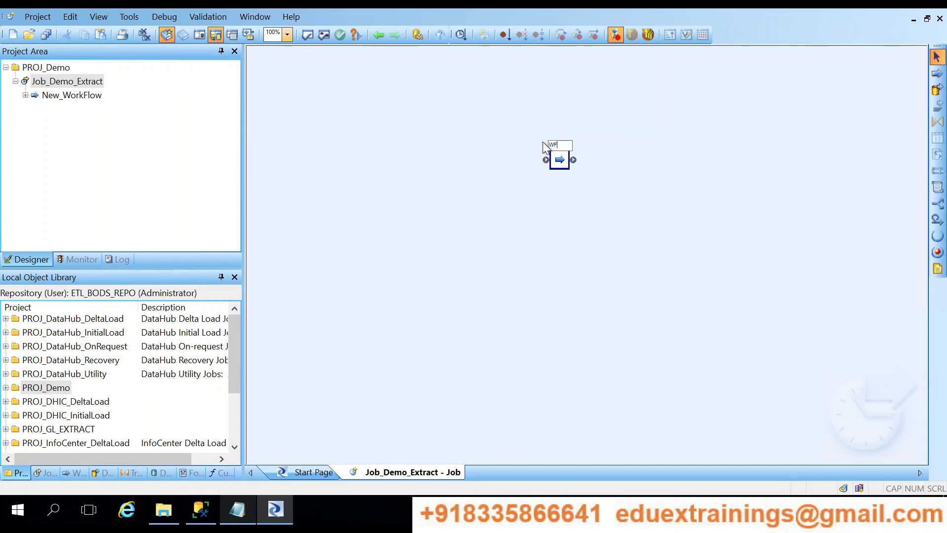
type("_")
type("Work")
type("f")
key("BackSpace")
key("BackSpace")
key("BackSpace")
key("BackSpace")
key("BackSpace")
type("Demo_Extract")
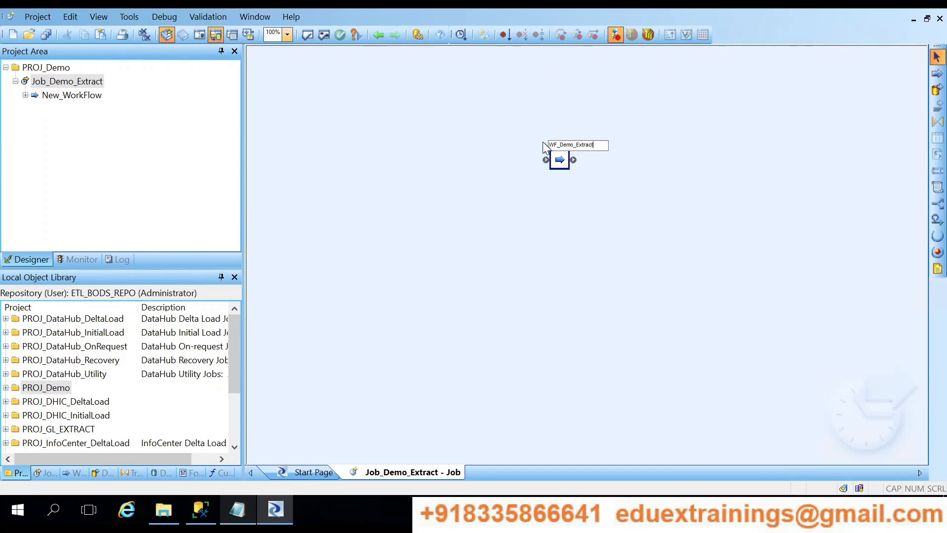
left_click(590, 202)
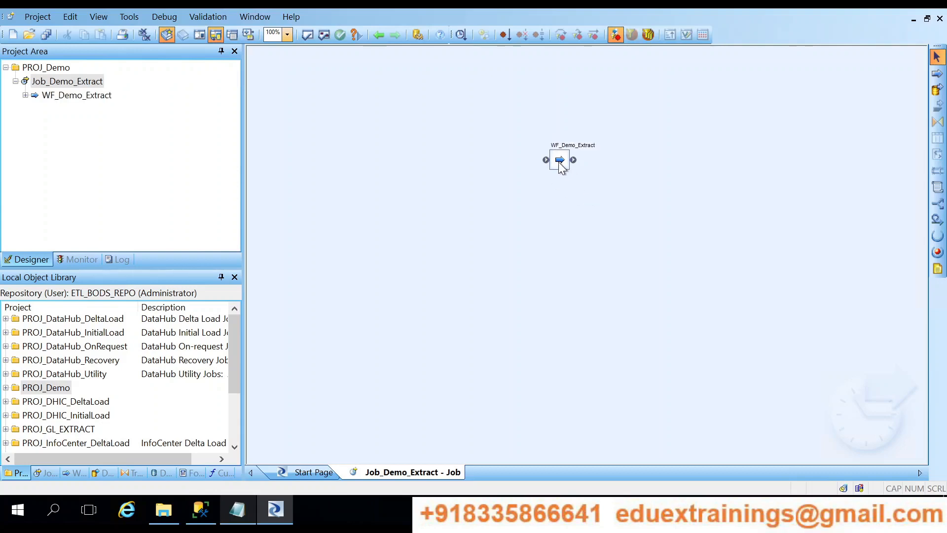
Open WF_Demo_Extract and place a data flow named DF_Demo_Extract in it.
double_click(560, 160)
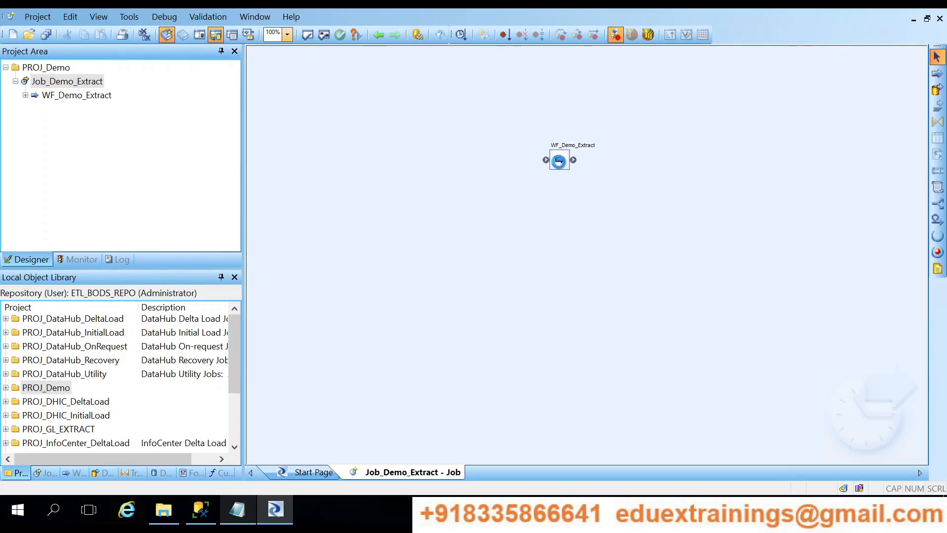
left_click(936, 92)
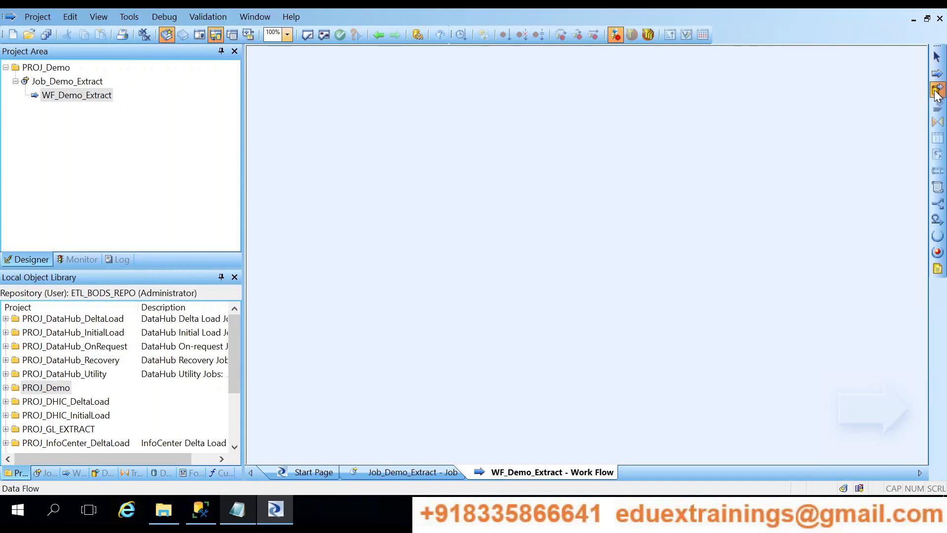
left_click(501, 168)
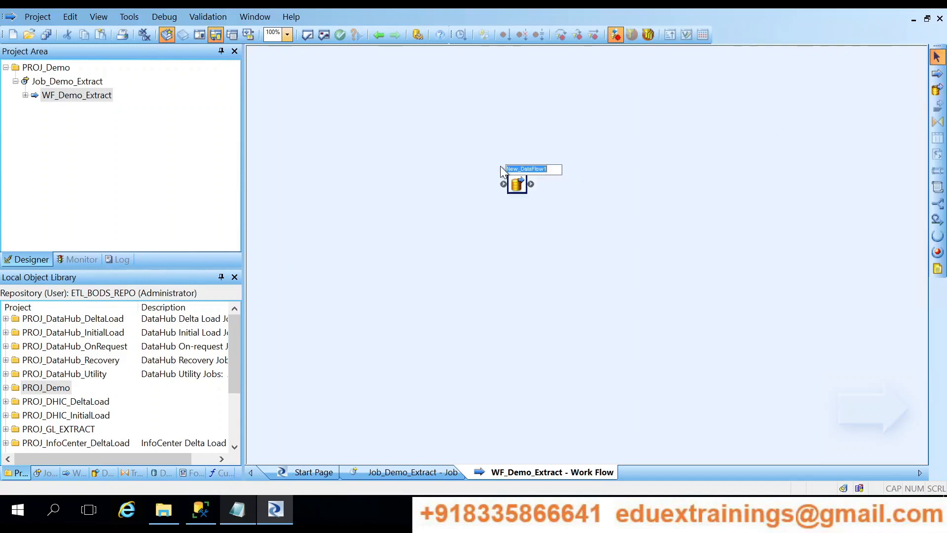
type("DF")
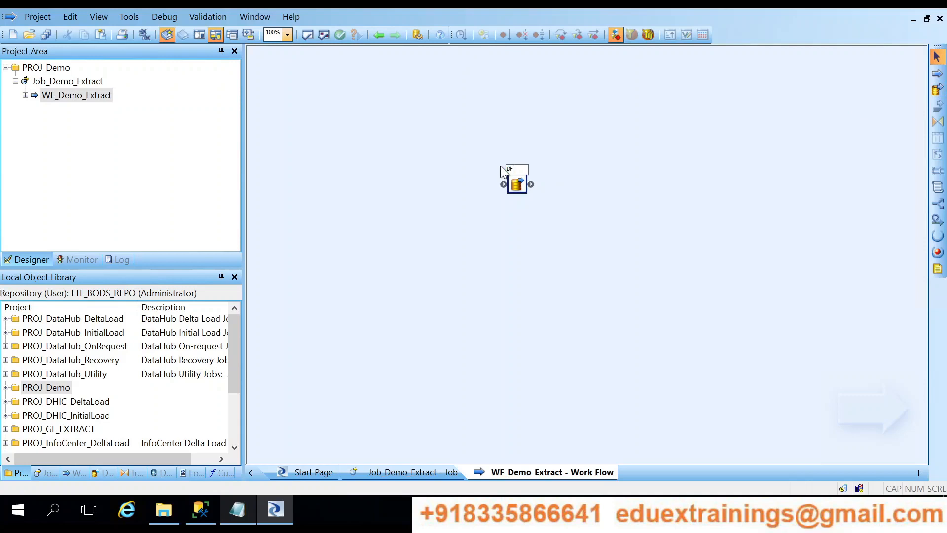
type("_")
type("Demo_Extract")
key("Return")
Open the DF_Demo_Extract data flow and check the source files in the Trainning folder in File Explorer.
double_click(518, 184)
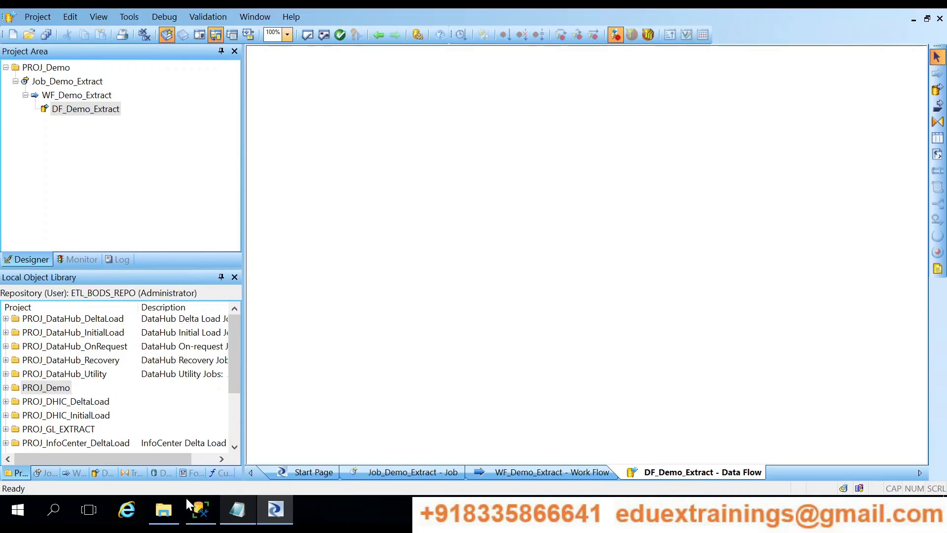
left_click(165, 515)
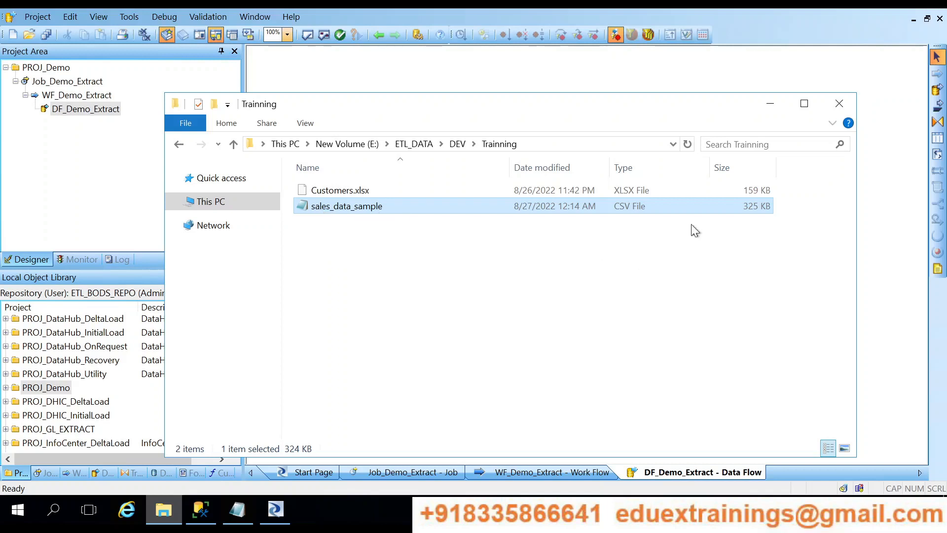
left_click(841, 104)
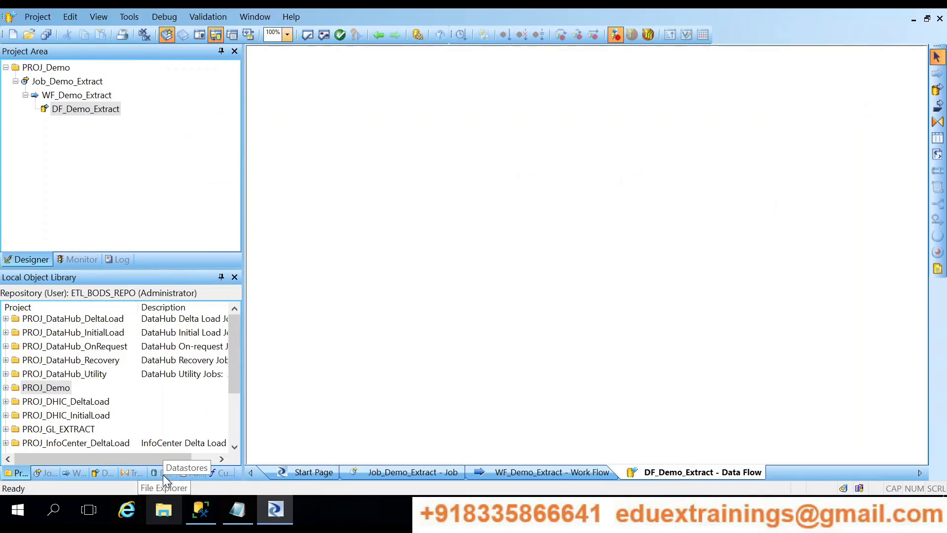
Create a new flat file format in the object library and name it Sample_Sales, keeping the Delimited type.
left_click(190, 472)
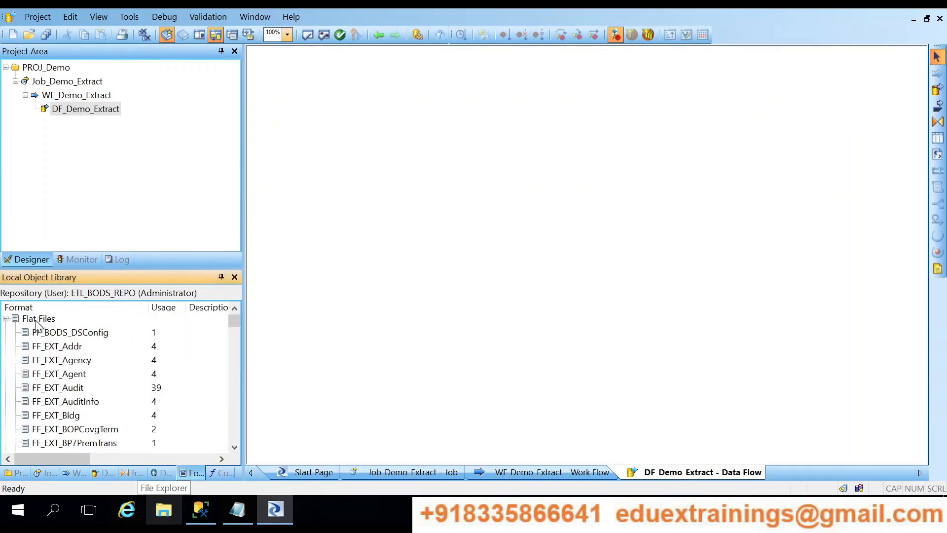
left_click(5, 318)
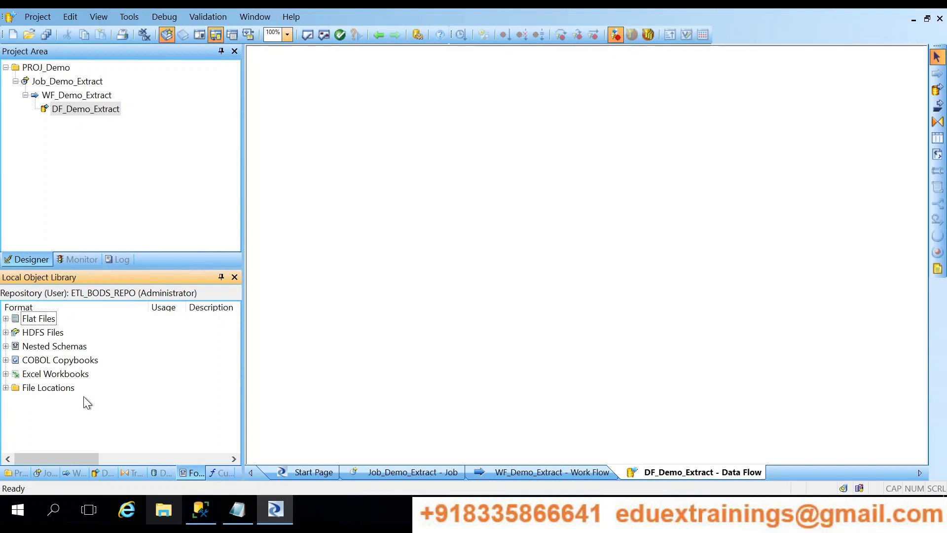
left_click(5, 319)
right_click(39, 320)
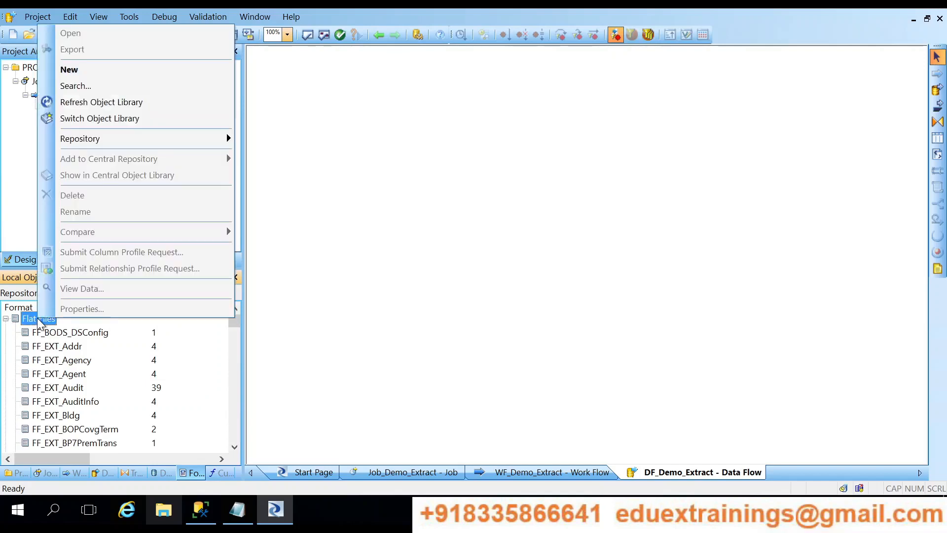
left_click(79, 70)
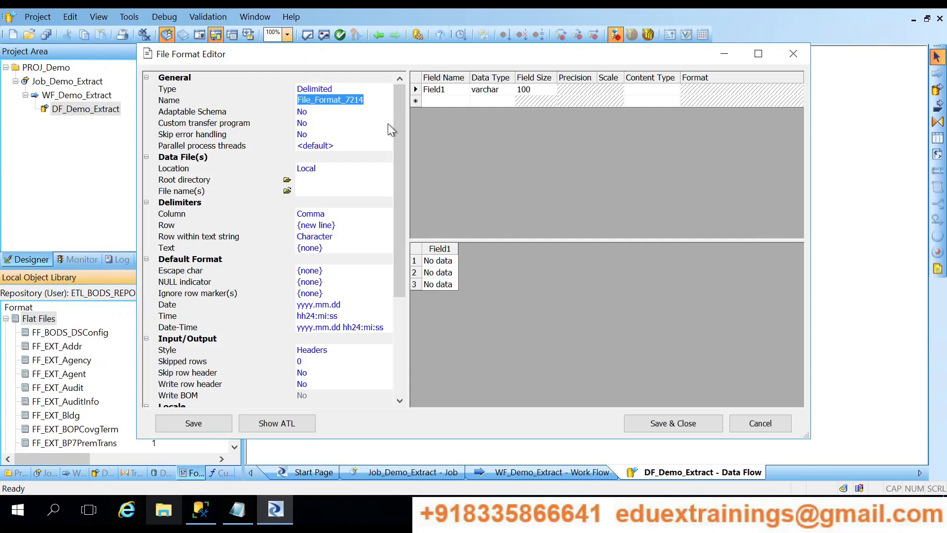
type("S")
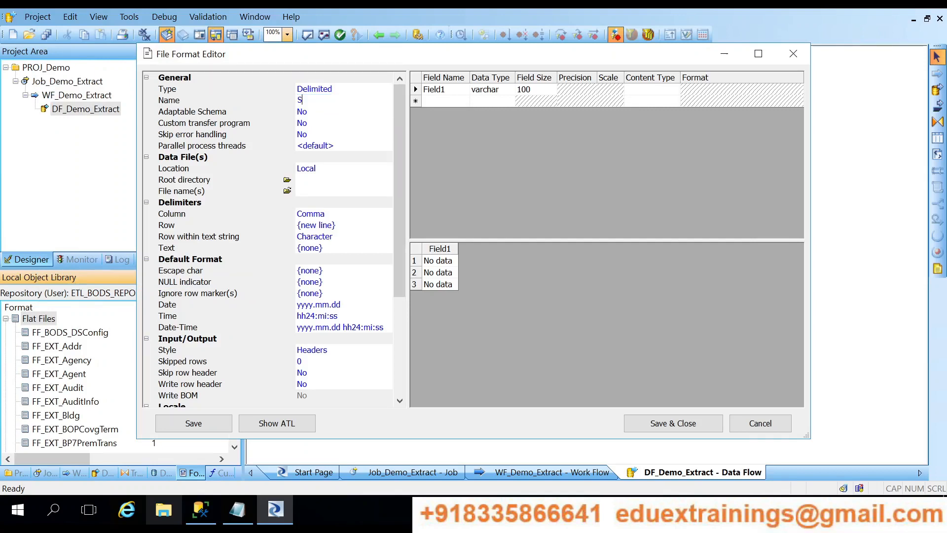
type("ample_Sales")
Set the Sample_Sales format's root directory to the Trainning folder on the Desktop.
left_click(288, 181)
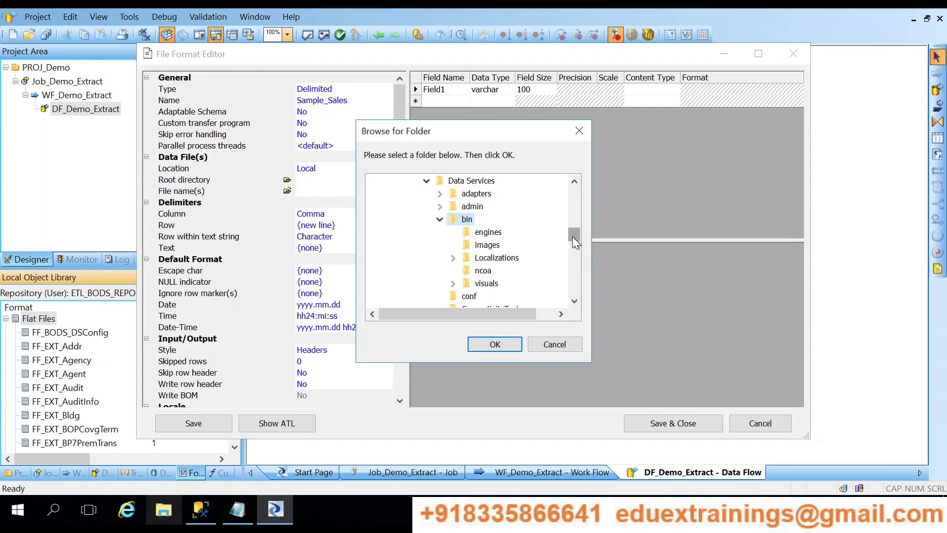
left_click_drag(573, 237, 571, 194)
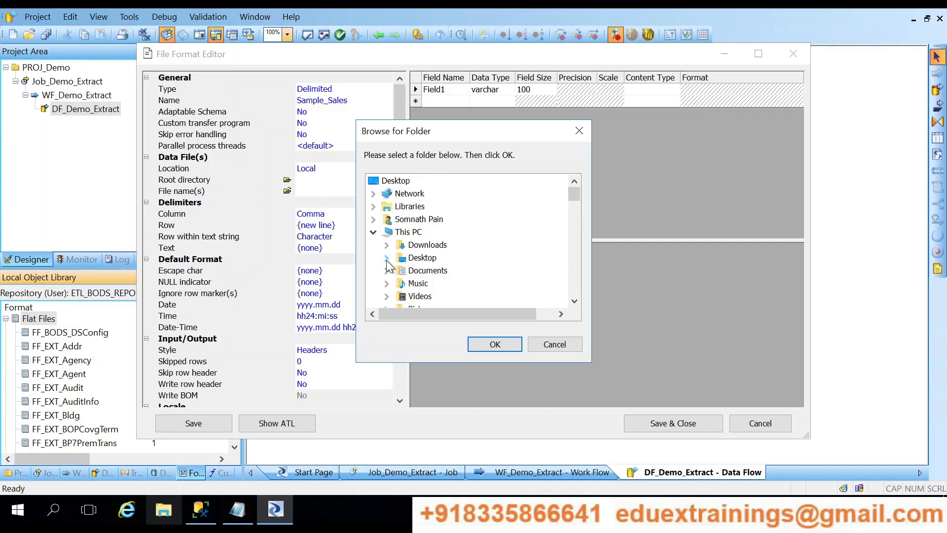
left_click(386, 258)
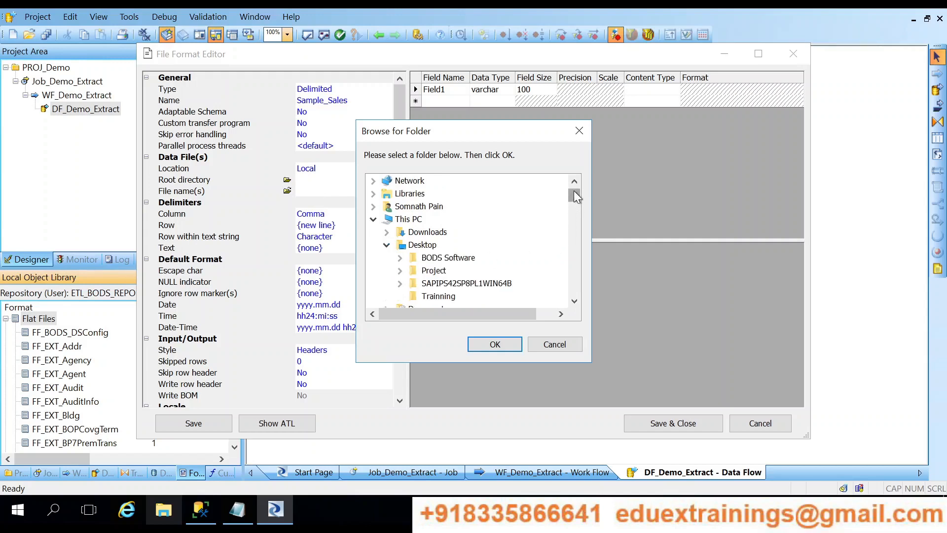
left_click_drag(575, 195, 576, 202)
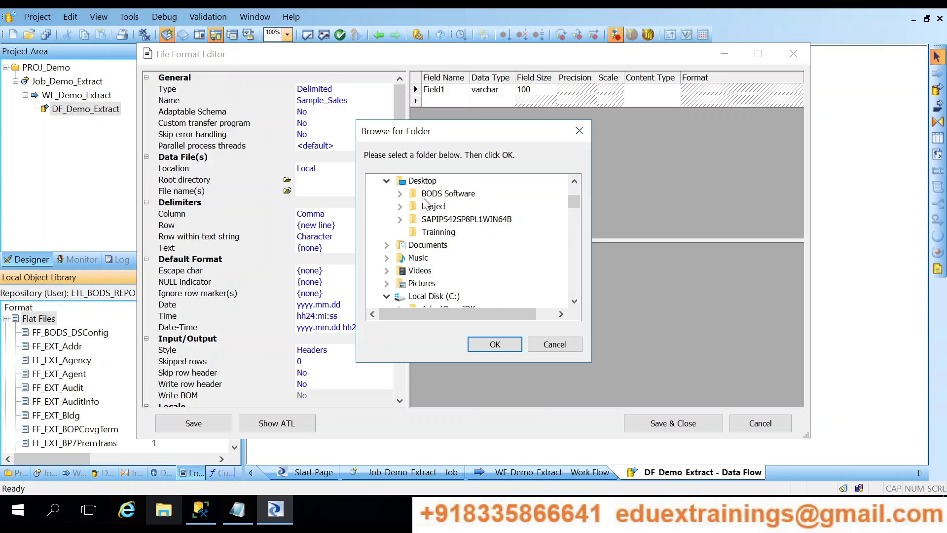
left_click(436, 233)
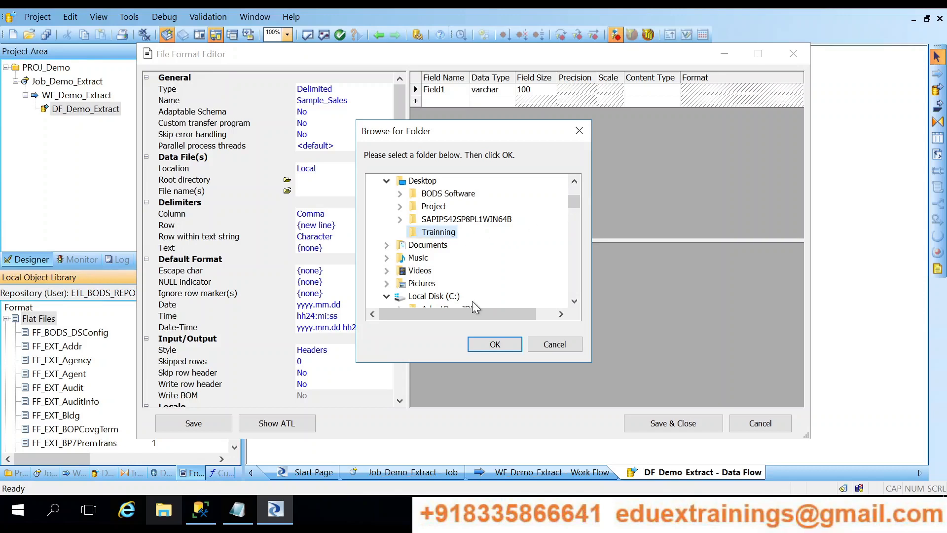
left_click(488, 345)
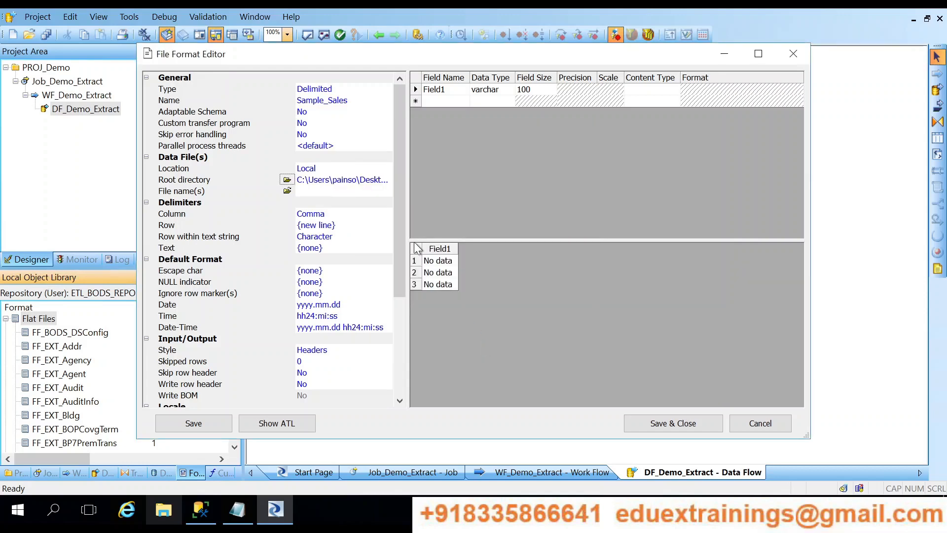
Select sales_data_sample.csv from the Trainning folder as the format's data file and overwrite the current schema with the file's schema.
left_click(287, 191)
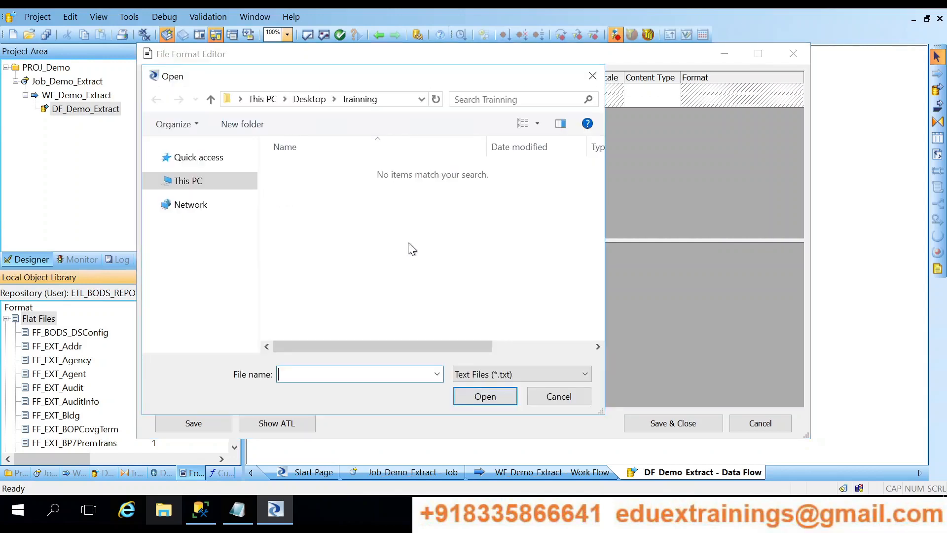
left_click(560, 373)
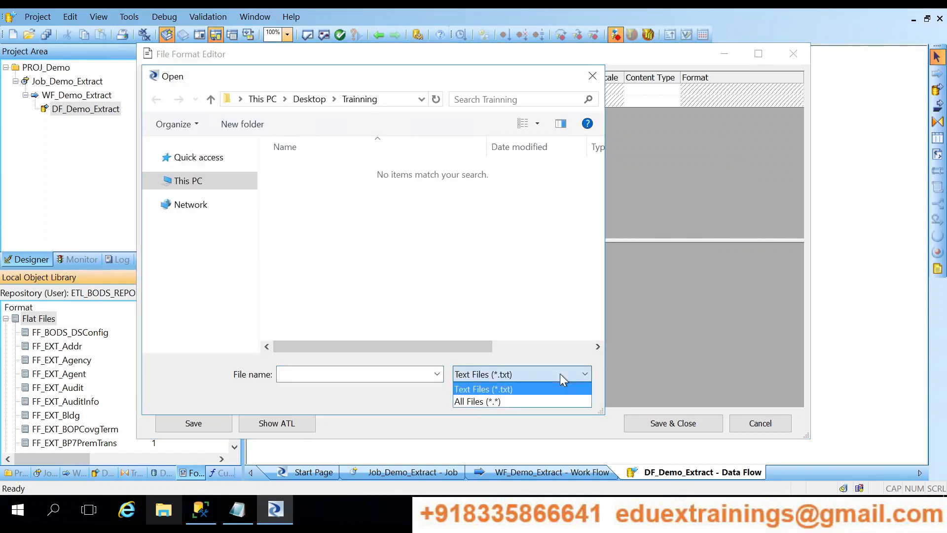
left_click(495, 401)
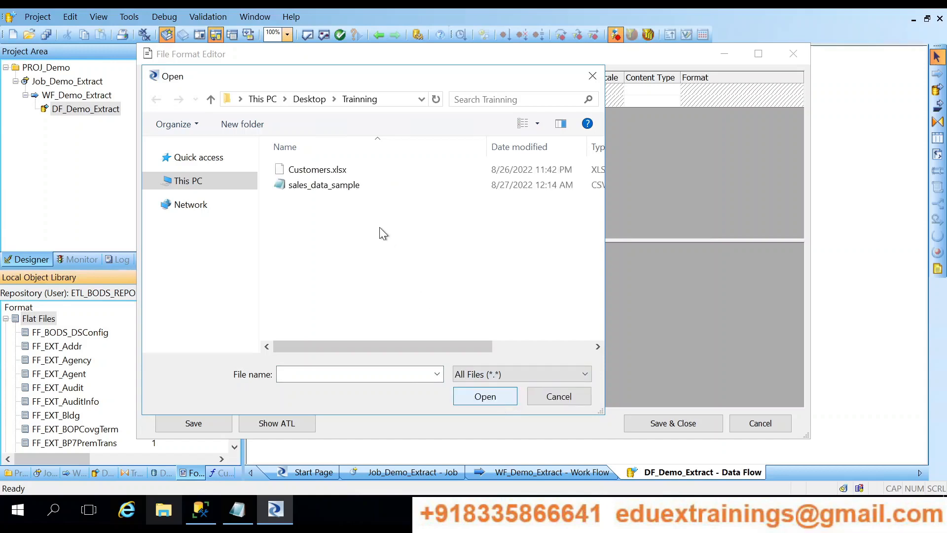
left_click(332, 185)
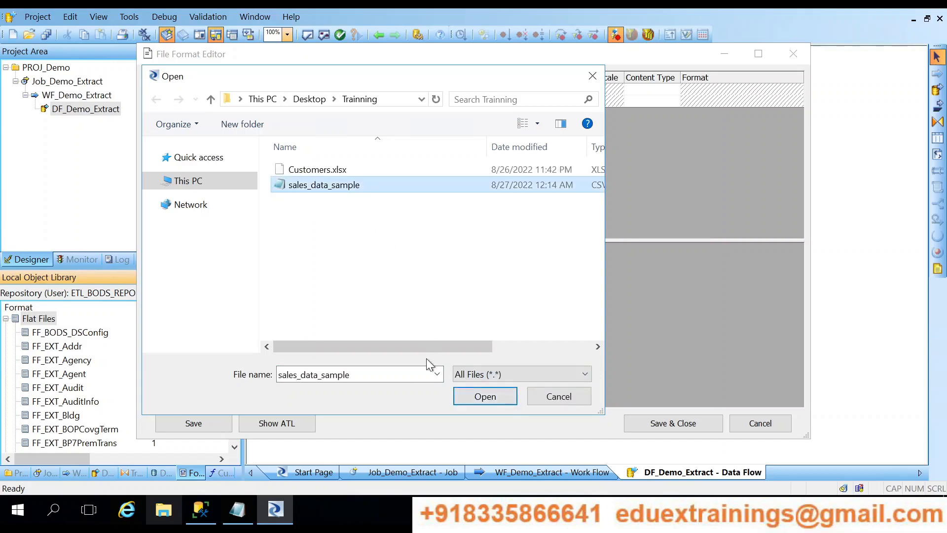
left_click(483, 397)
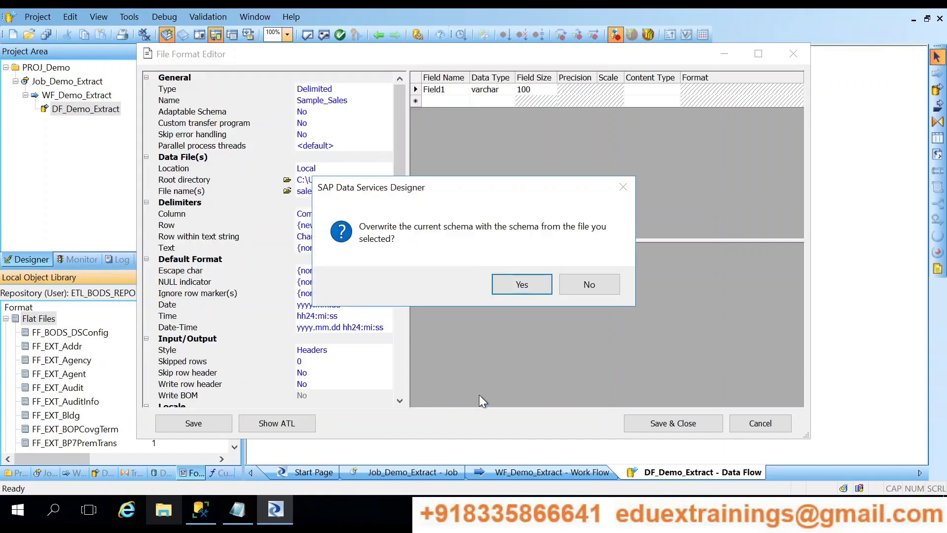
left_click(522, 283)
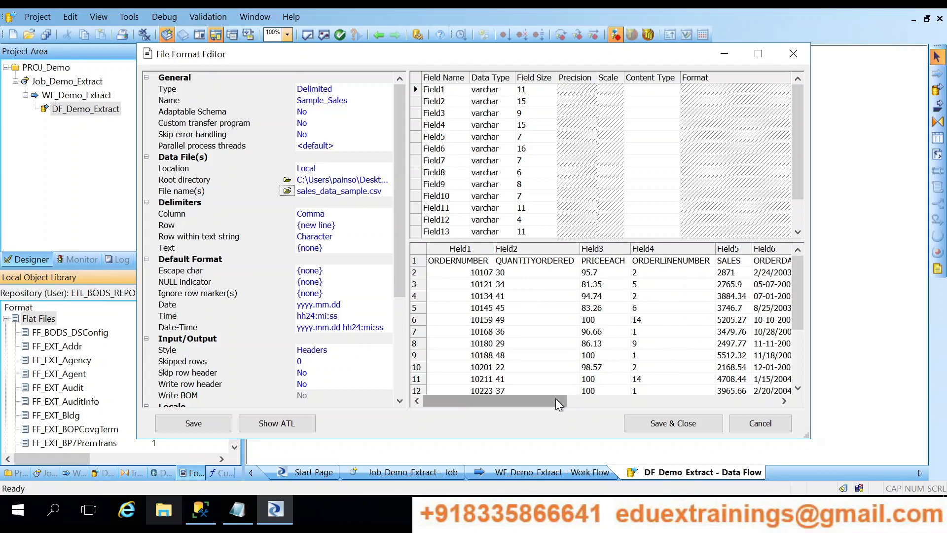
Review the previewed columns, set Skip row header to Yes and overwrite the schema from the selected file again.
left_click_drag(555, 398, 781, 403)
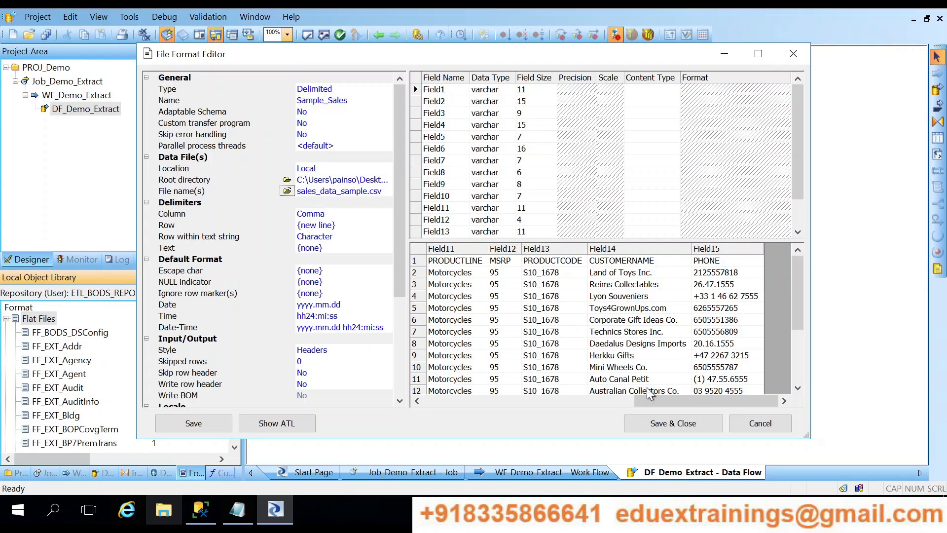
left_click_drag(653, 404, 450, 397)
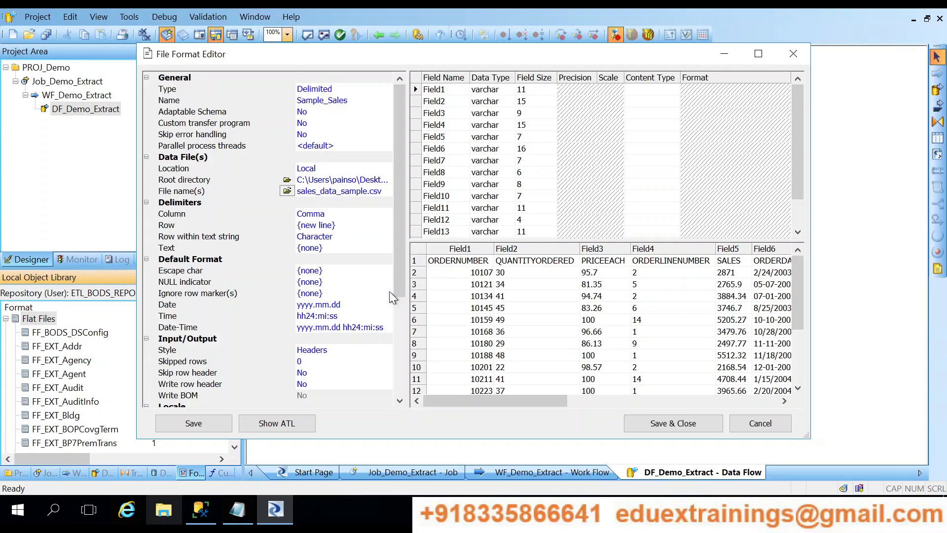
left_click(309, 374)
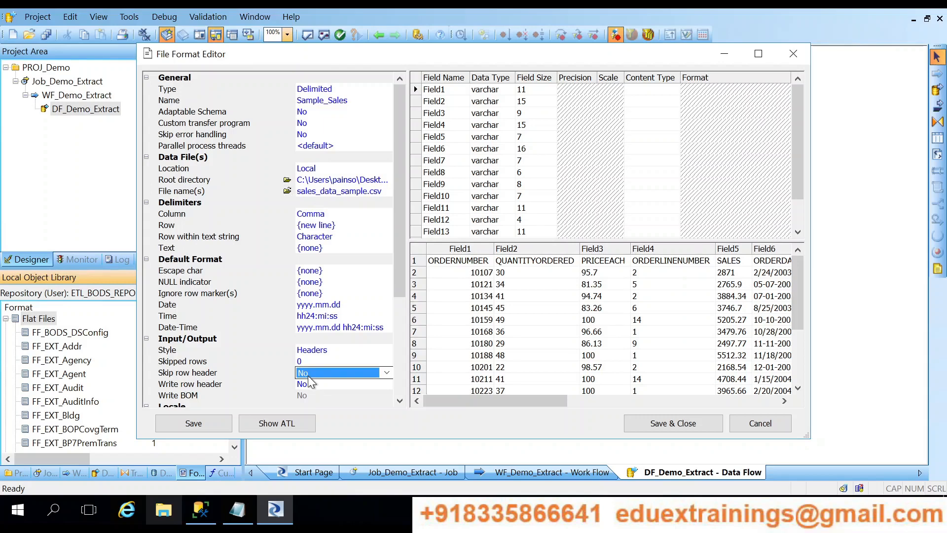
left_click(311, 377)
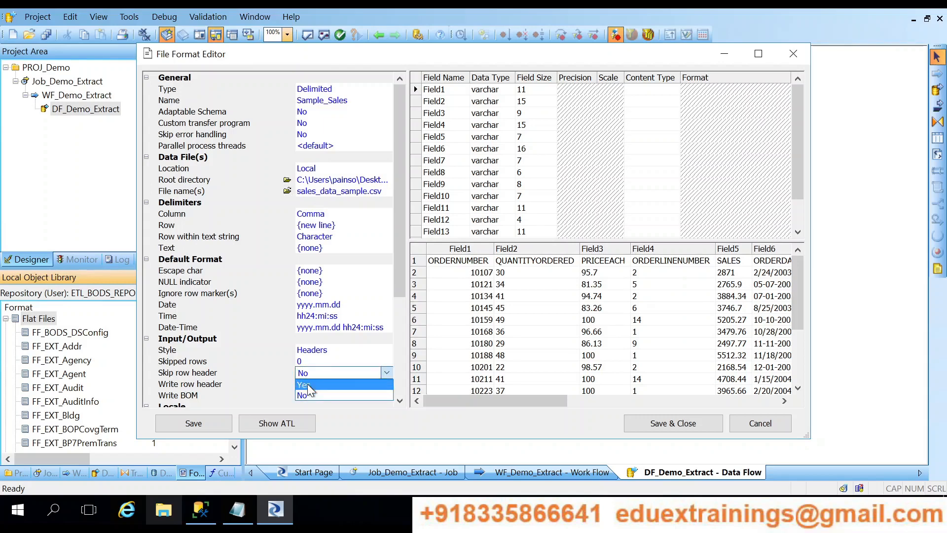
left_click(307, 384)
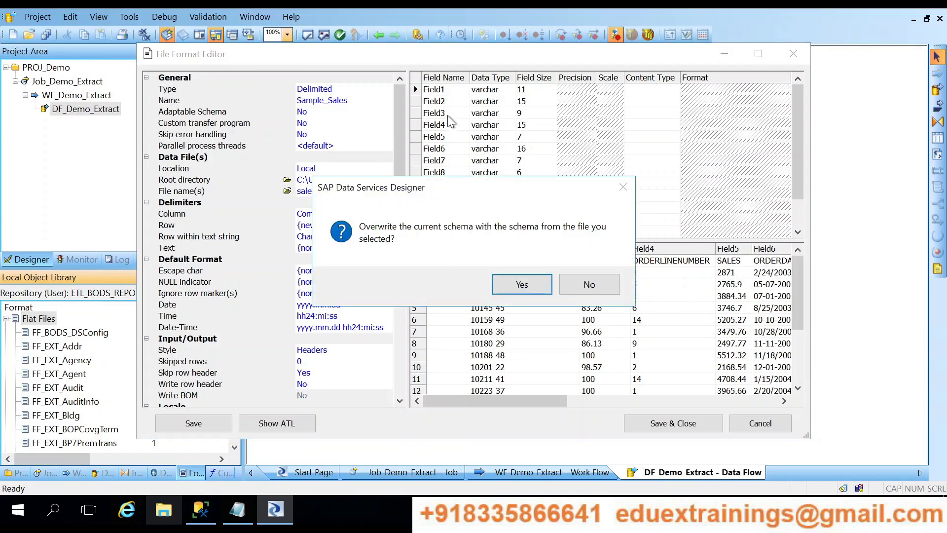
left_click(521, 288)
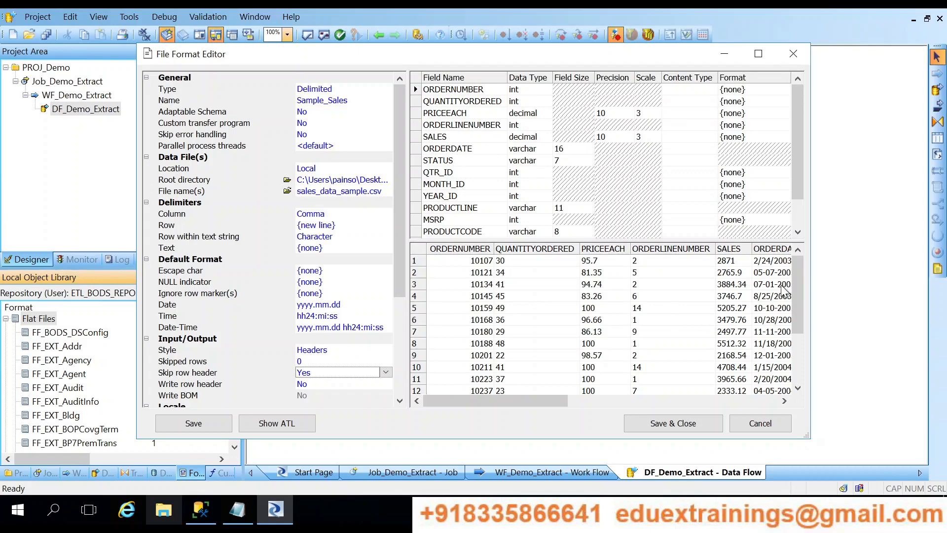
Set the field size of the ORDERDATE and STATUS varchar fields to 255.
left_click_drag(560, 401, 590, 399)
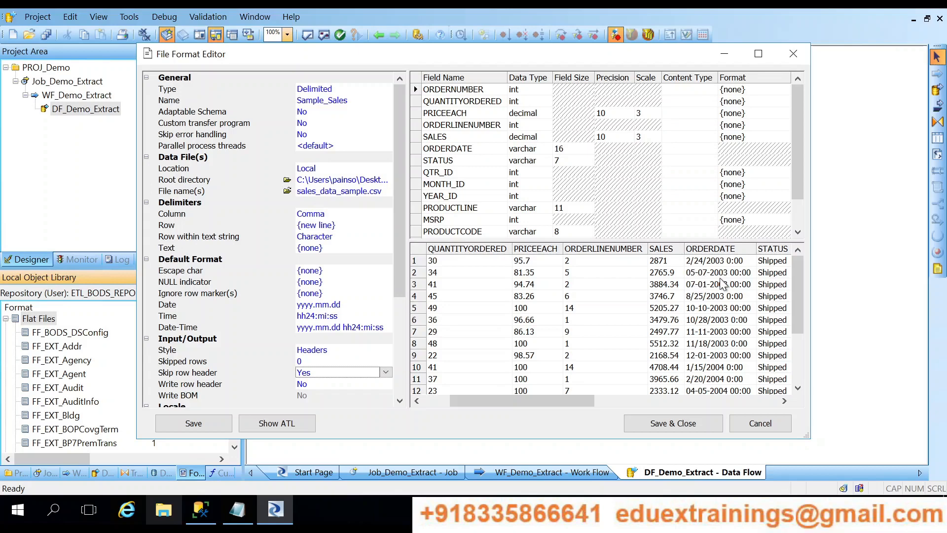
left_click(568, 151)
type("255")
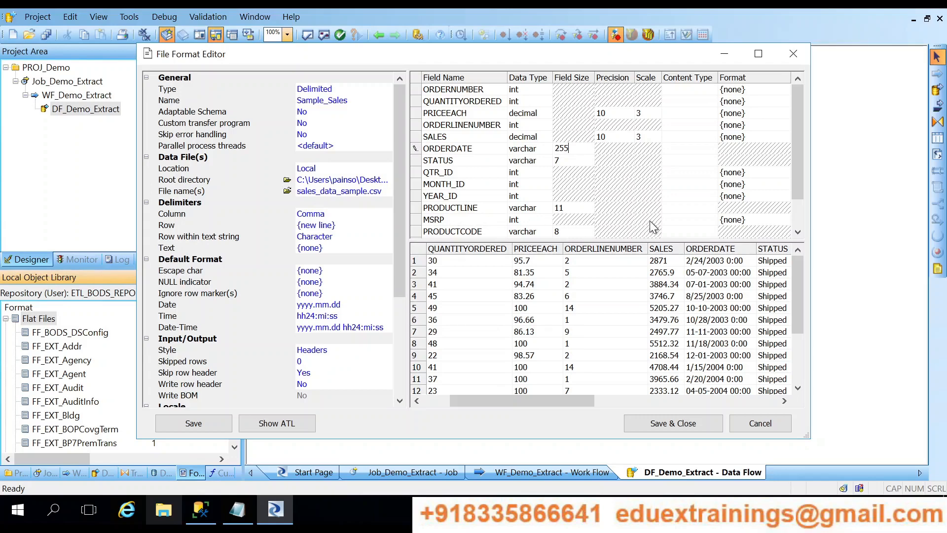
left_click(561, 161)
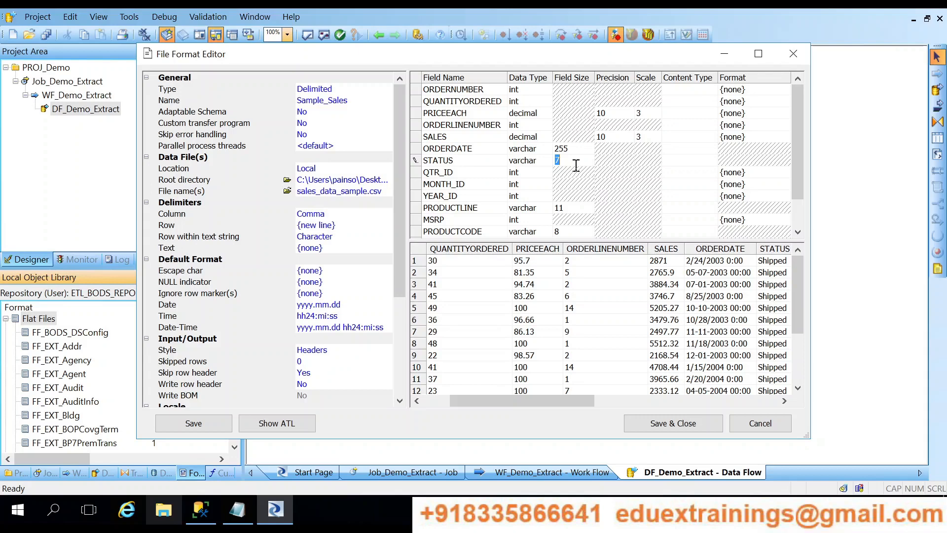
type("255")
Set the CUSTOMERNAME and PHONE field sizes to 255, and save and close the Sample_Sales format.
left_click_drag(797, 150, 797, 233)
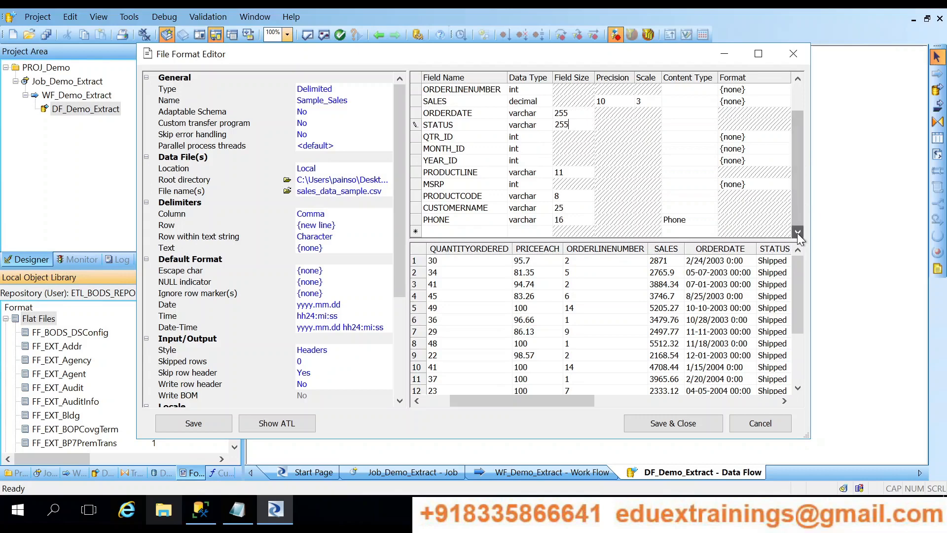
left_click(564, 208)
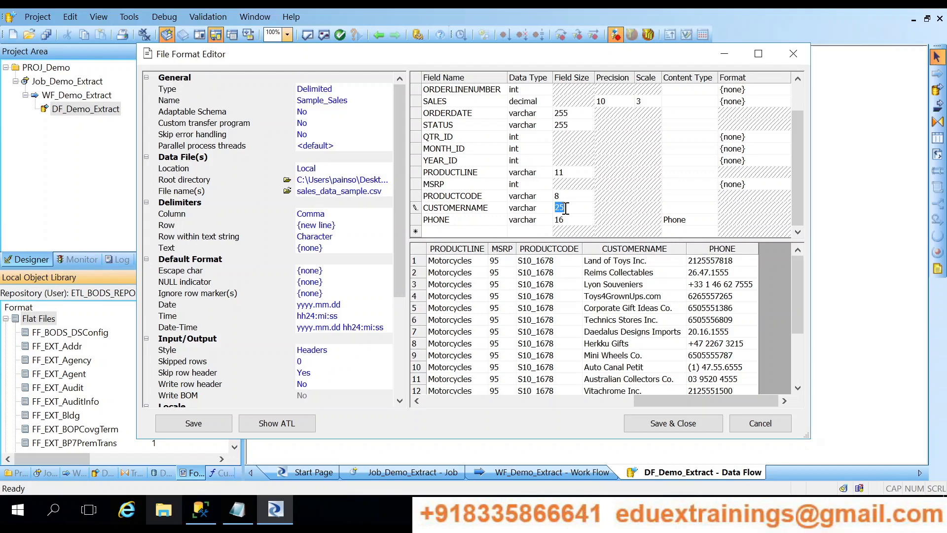
type("255")
left_click(567, 219)
type("255")
left_click(681, 423)
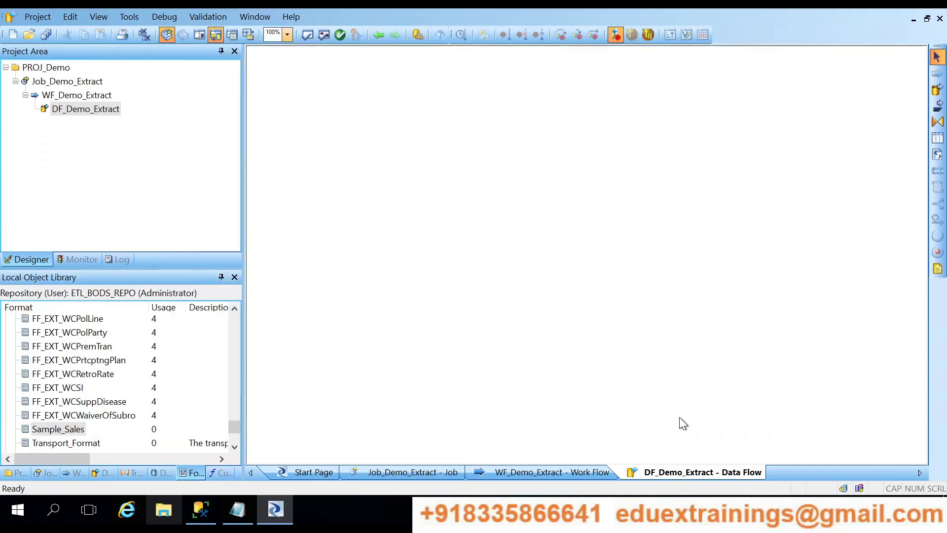
Place the Sample_Sales format in the DF_Demo_Extract data flow as a source and preview its data.
left_click(61, 432)
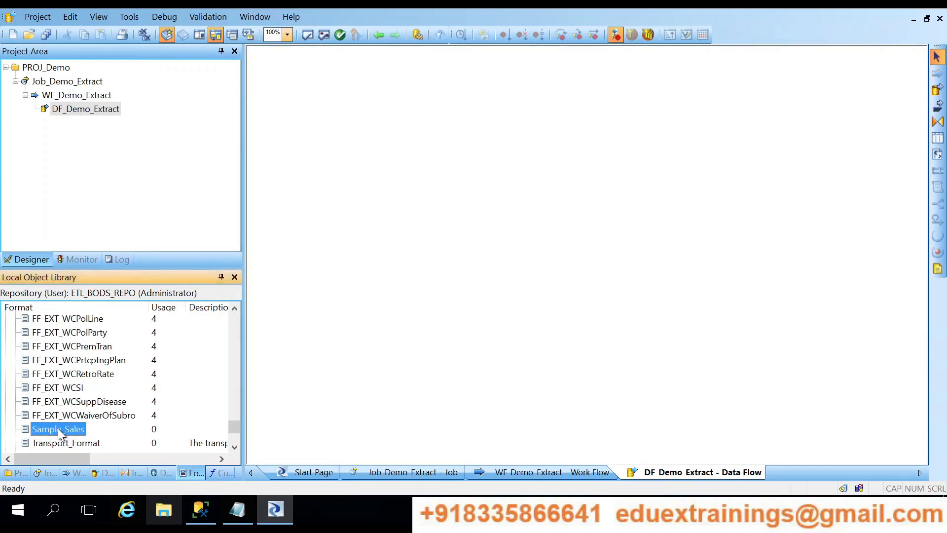
left_click_drag(58, 428, 288, 179)
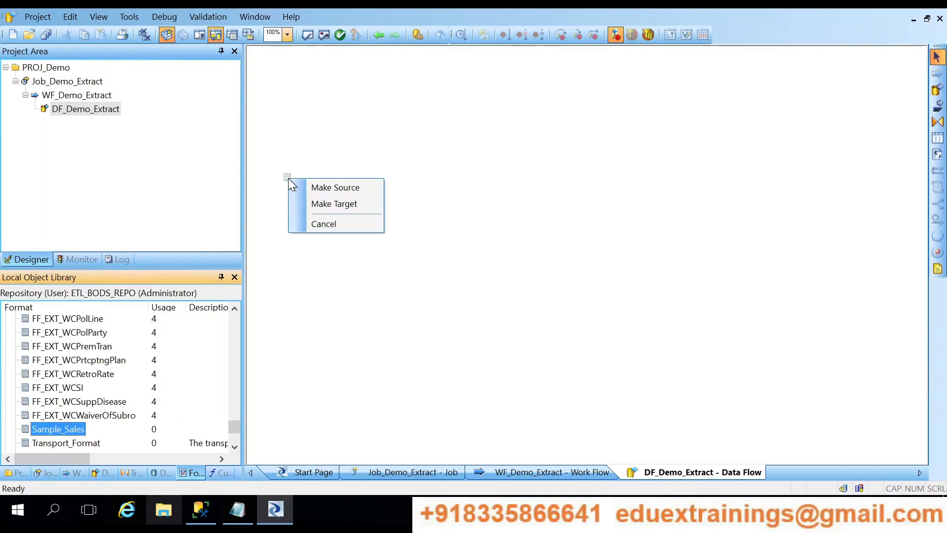
left_click(335, 189)
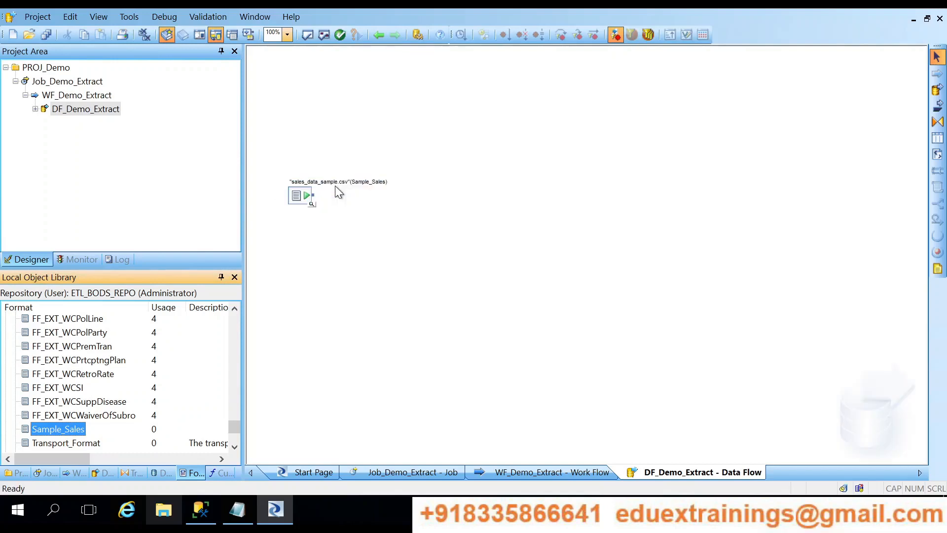
left_click(312, 204)
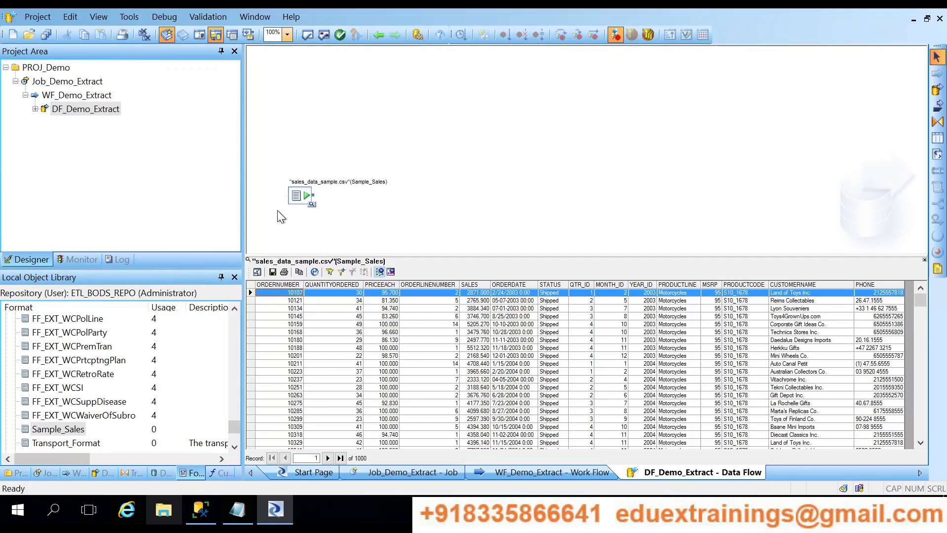
left_click(924, 260)
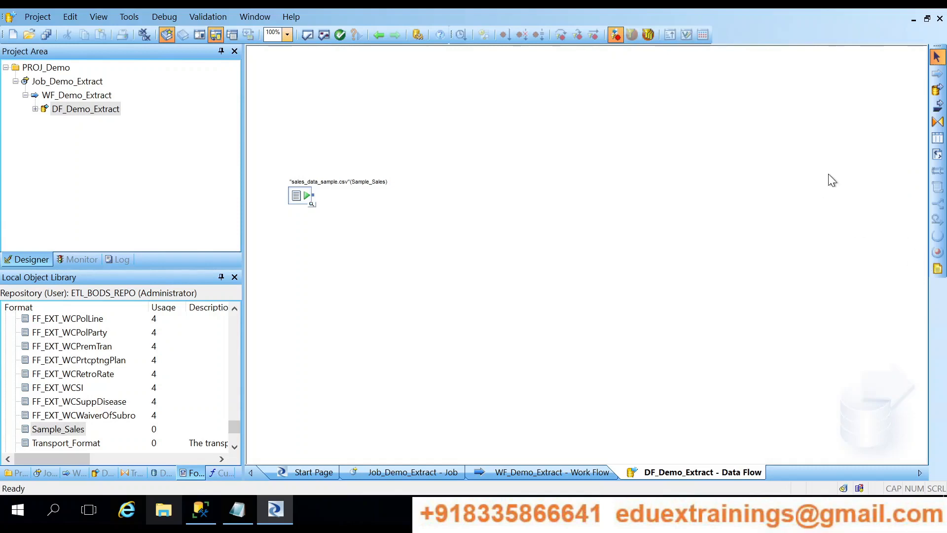
Add a Query transform beside the source in the data flow and connect the sales_data_sample.csv source to it.
left_click(936, 122)
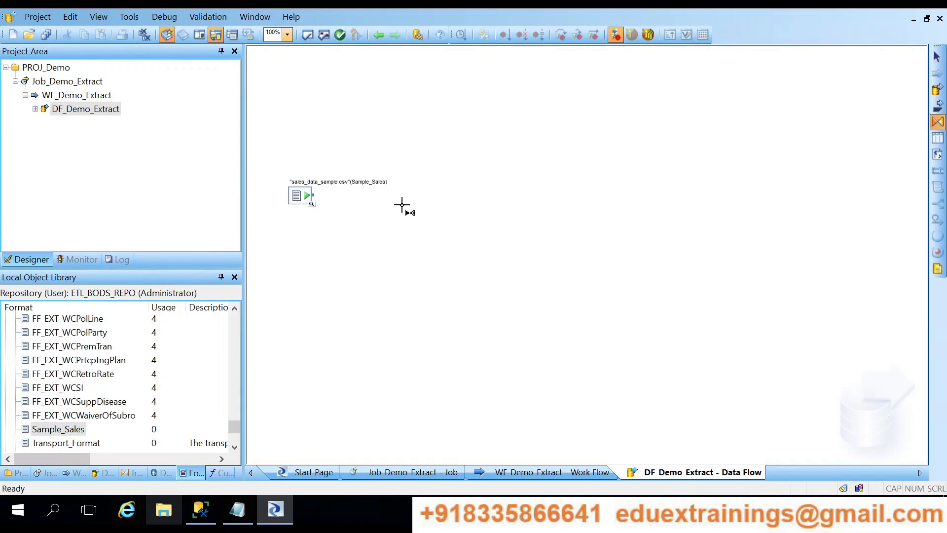
left_click(384, 208)
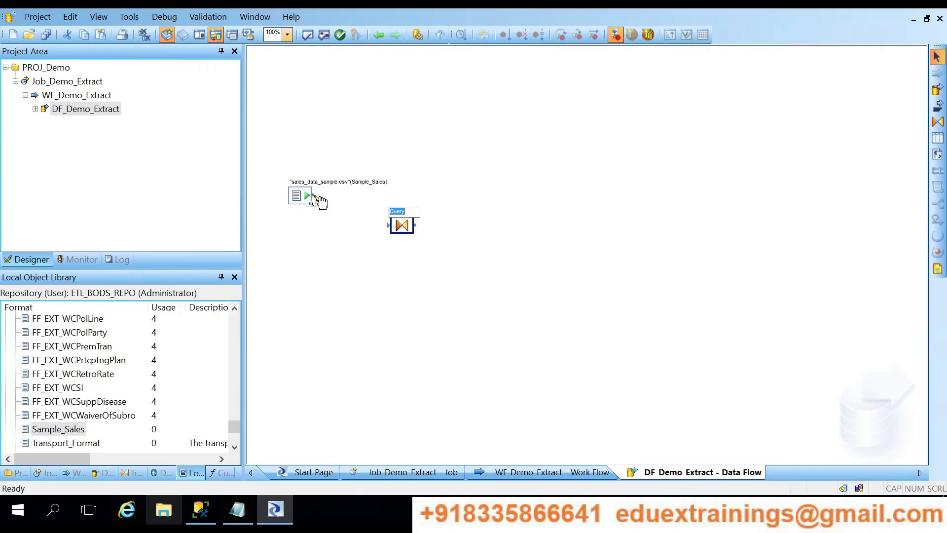
left_click_drag(319, 199, 396, 232)
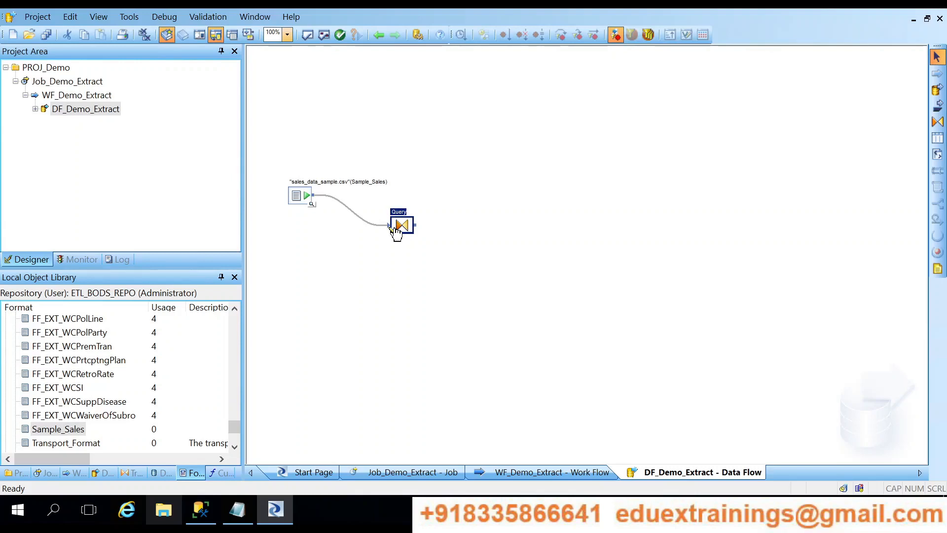
Map all Sample_Sales input columns from ORDERNUMBER to PHONE to the Query output, and return to the data flow.
double_click(400, 228)
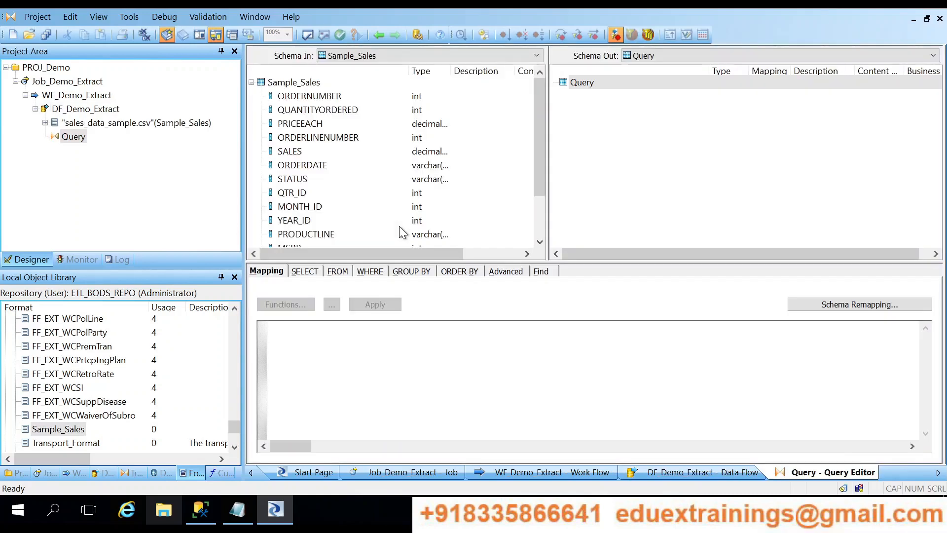
left_click(327, 99)
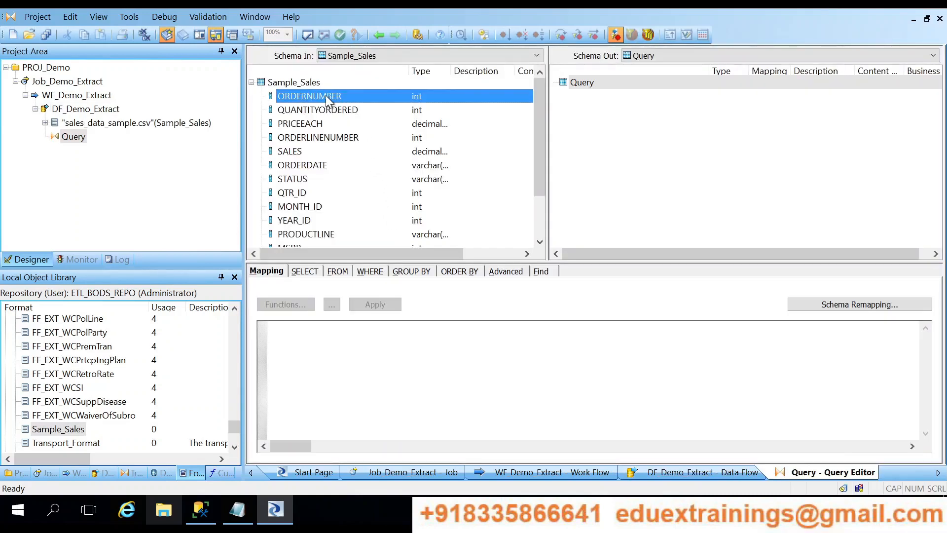
left_click_drag(535, 169, 542, 233)
left_click_drag(442, 227, 395, 233)
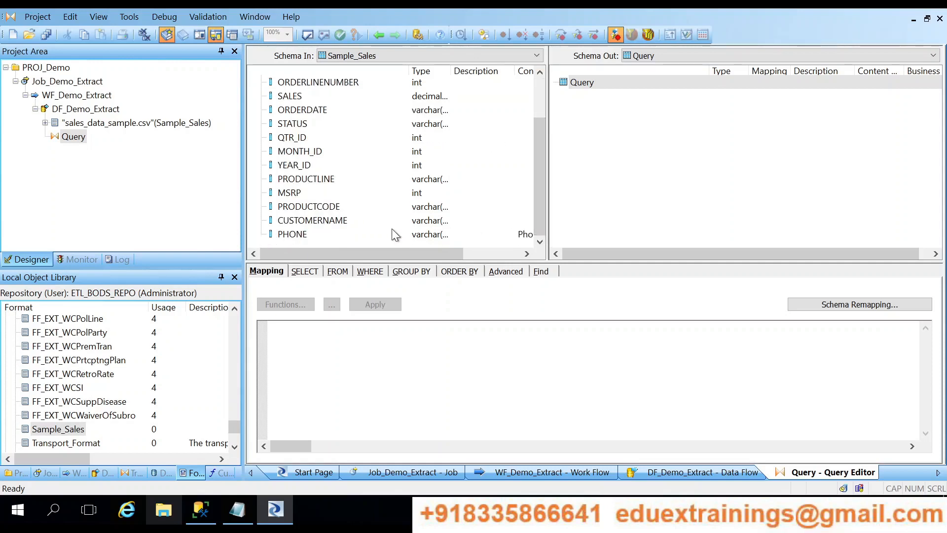
left_click(295, 235, "shift")
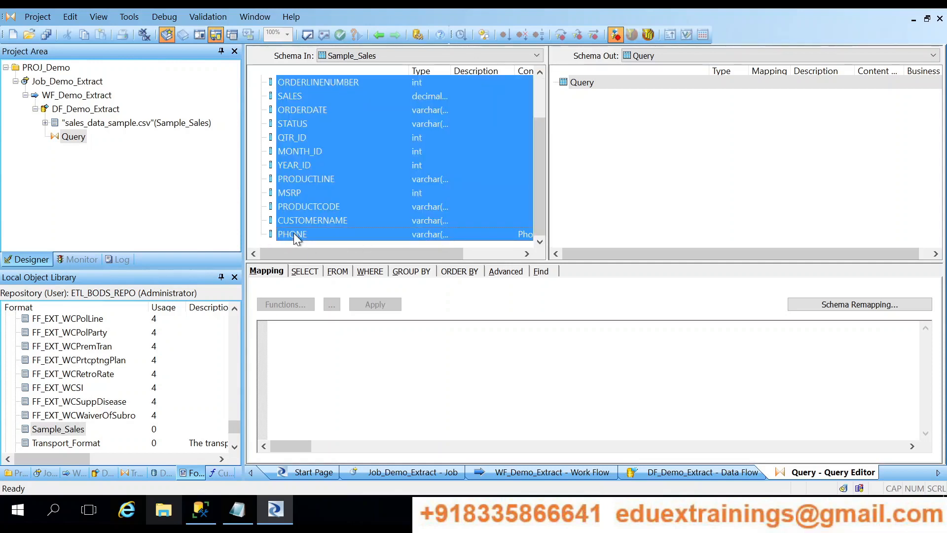
right_click(303, 137)
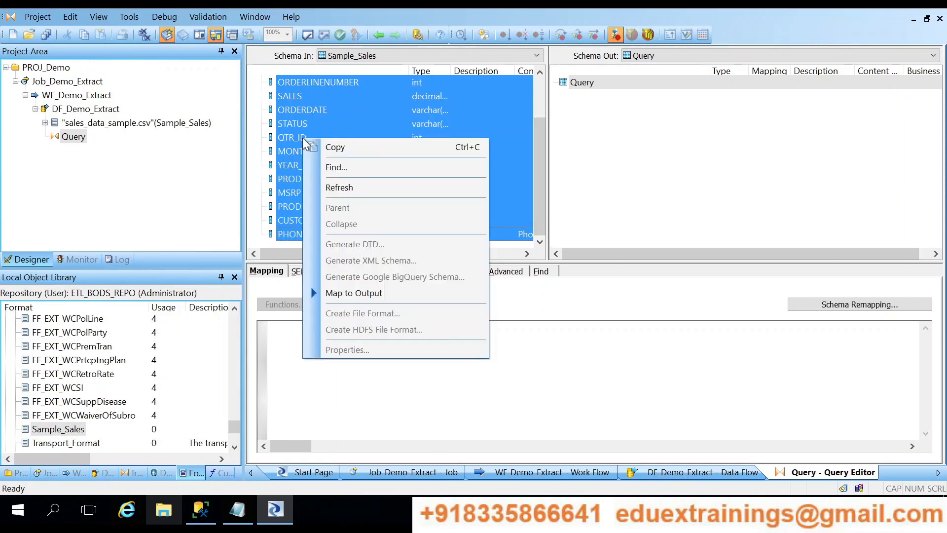
left_click(384, 298)
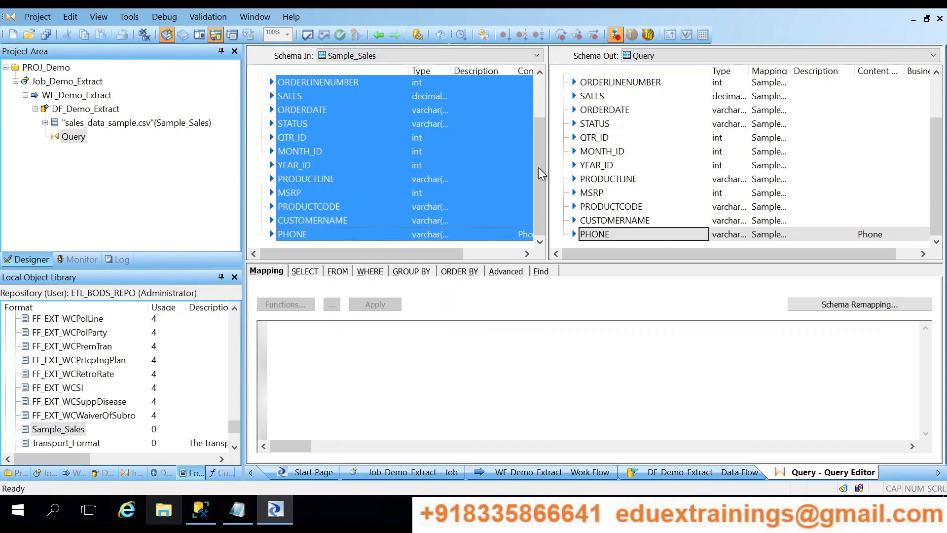
left_click(378, 34)
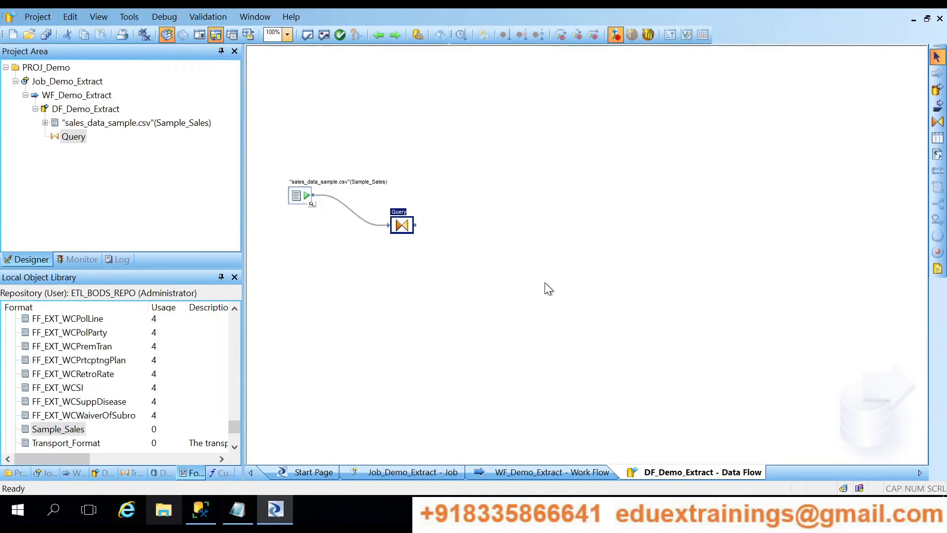
Switch to SQL Server Management Studio, create a new database named Demo on the server, and return to Data Services.
left_click(196, 512)
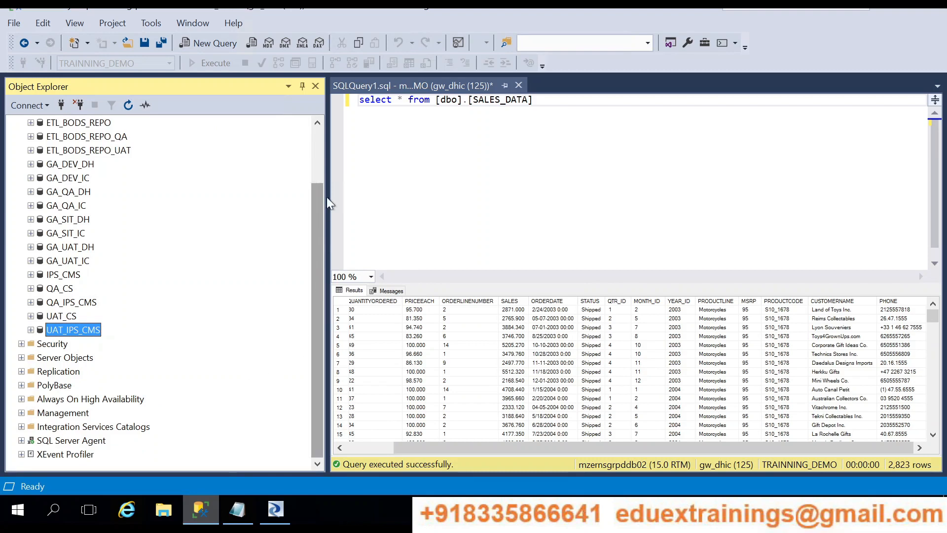
left_click_drag(330, 202, 327, 170)
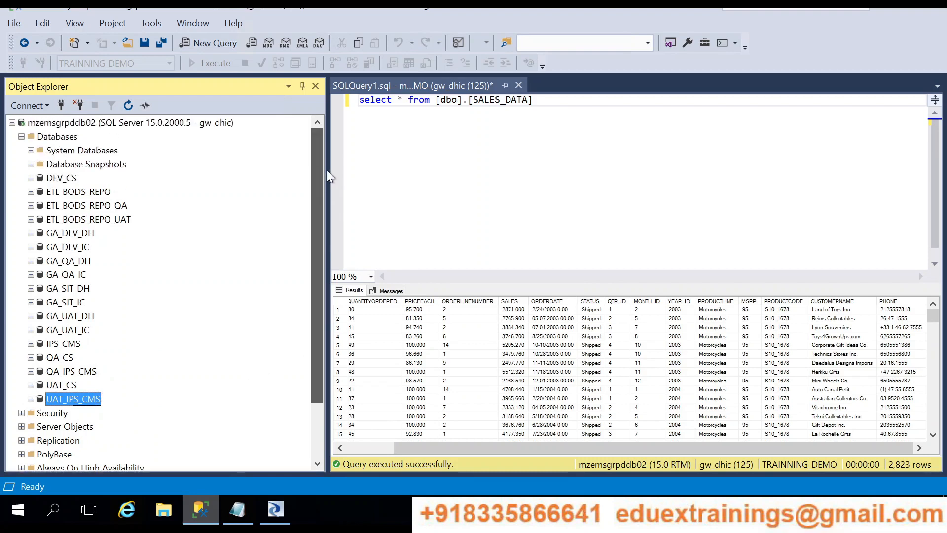
right_click(66, 138)
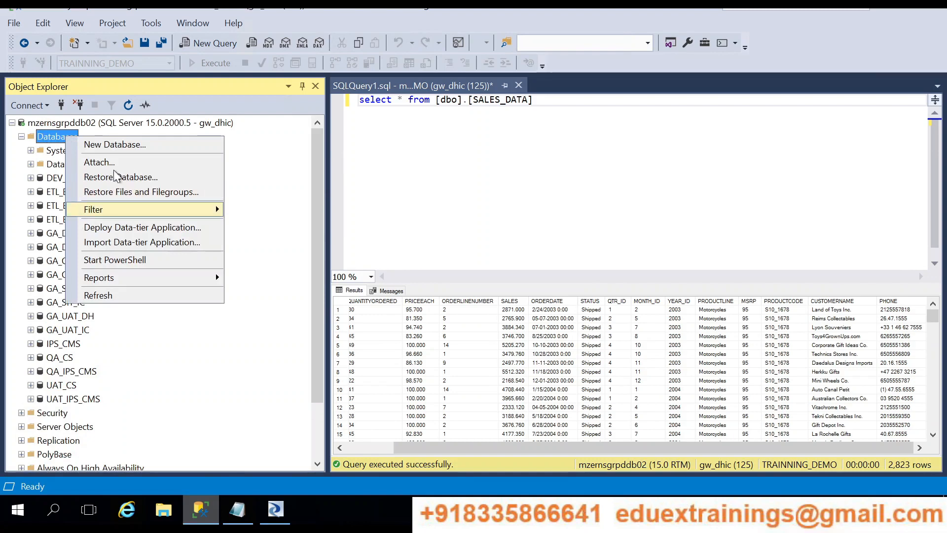
left_click(109, 144)
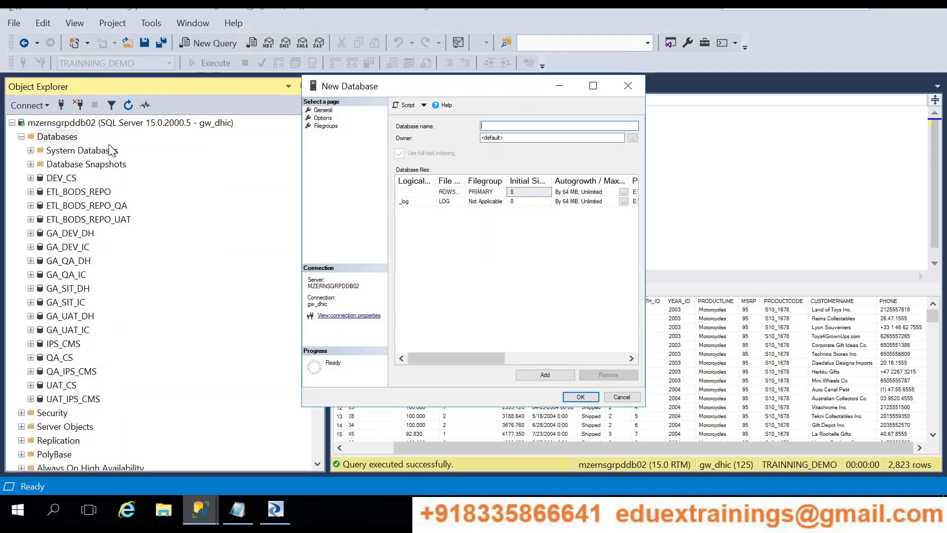
type("Demo")
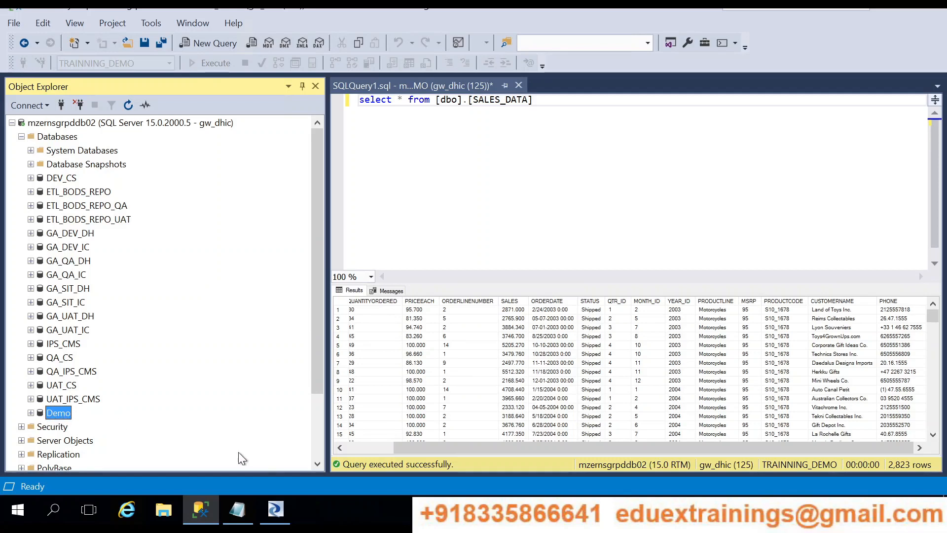
left_click(275, 504)
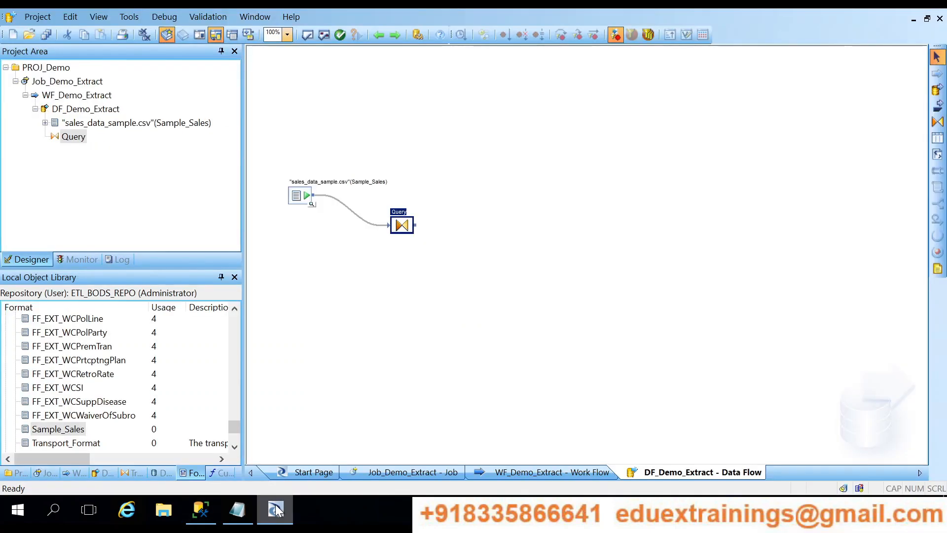
left_click(937, 140)
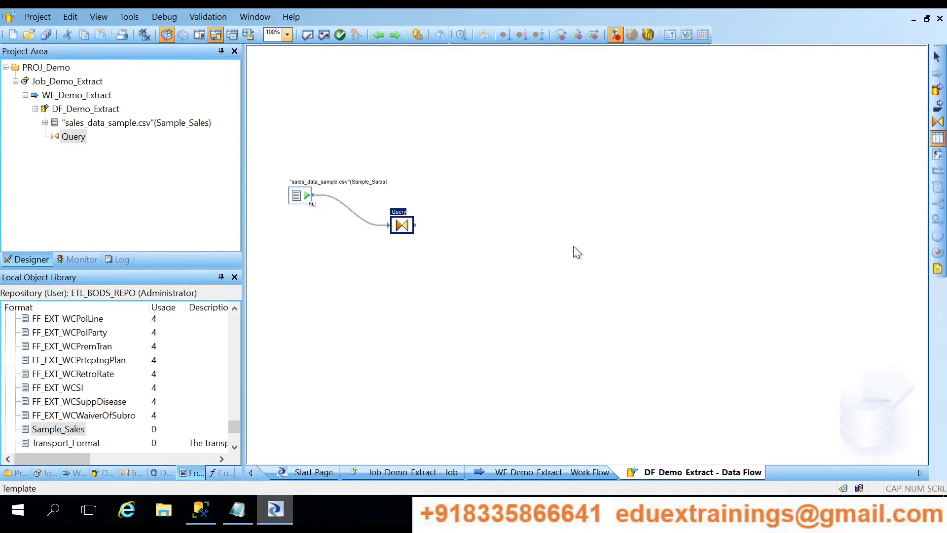
left_click(508, 221)
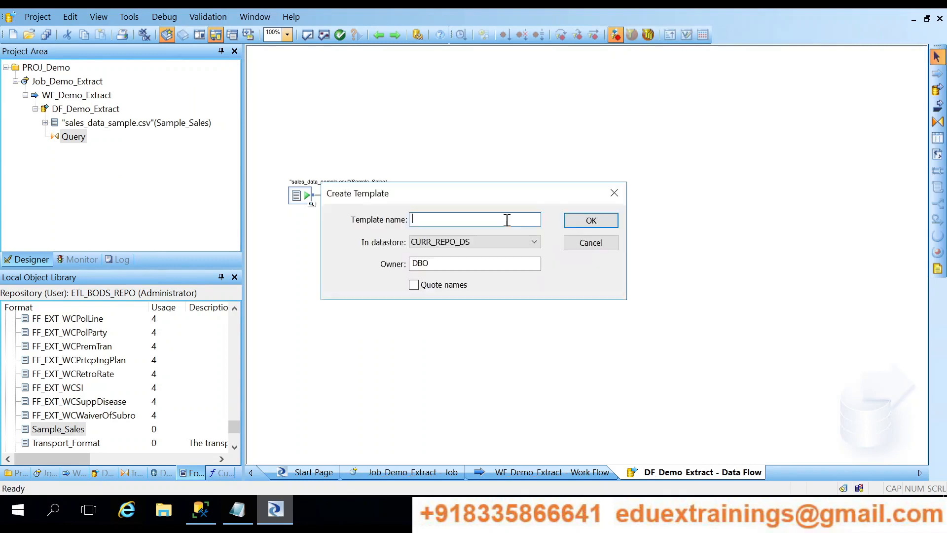
left_click(491, 242)
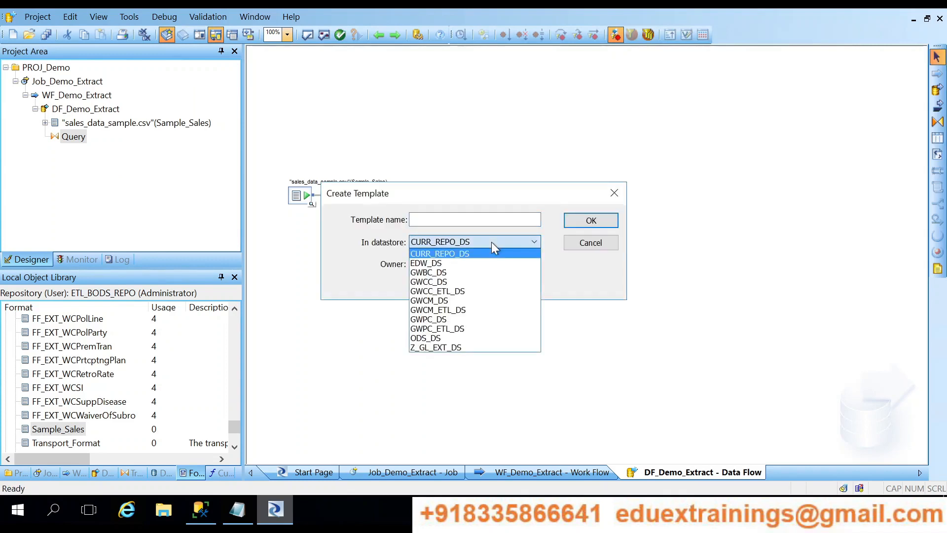
left_click(366, 324)
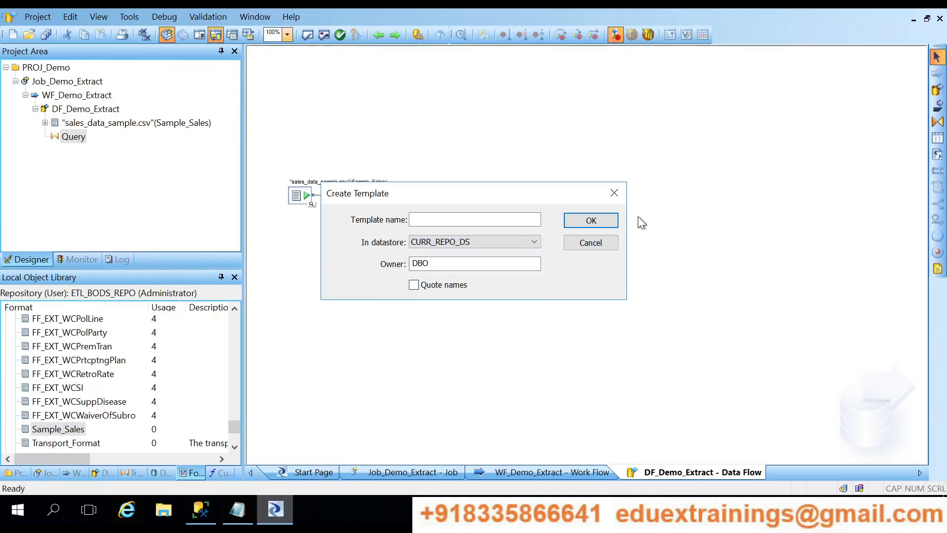
left_click(590, 242)
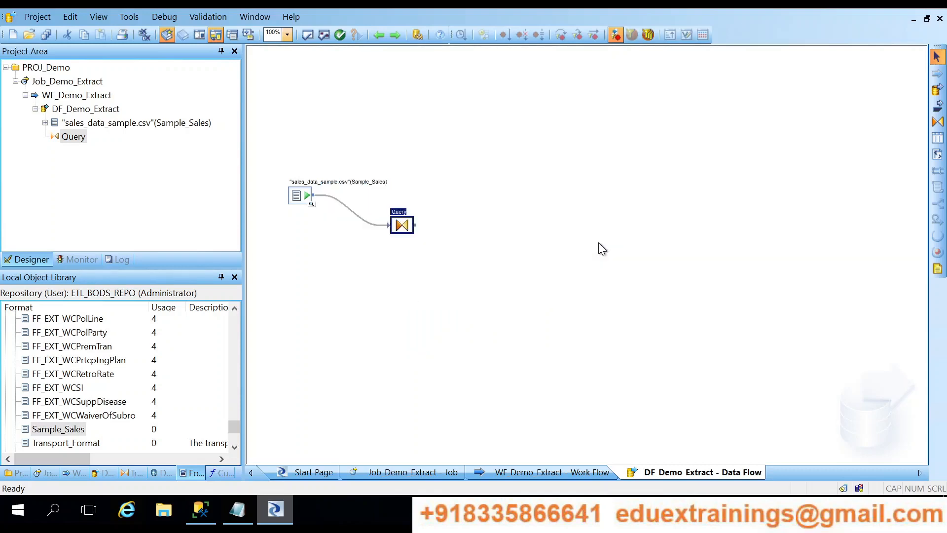
Start a new datastore named Demo in the object library, with datastore type Database and database type Microsoft.
left_click(155, 474)
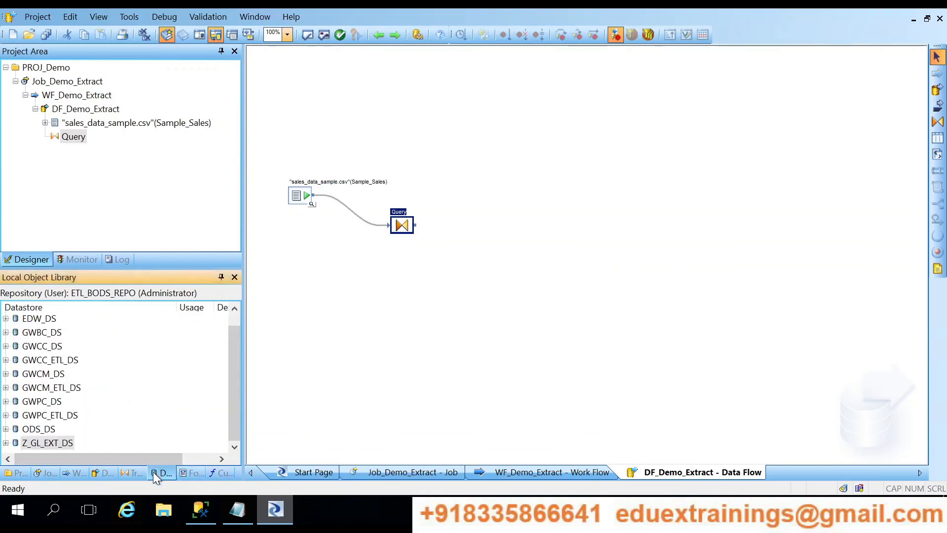
left_click_drag(229, 355, 232, 322)
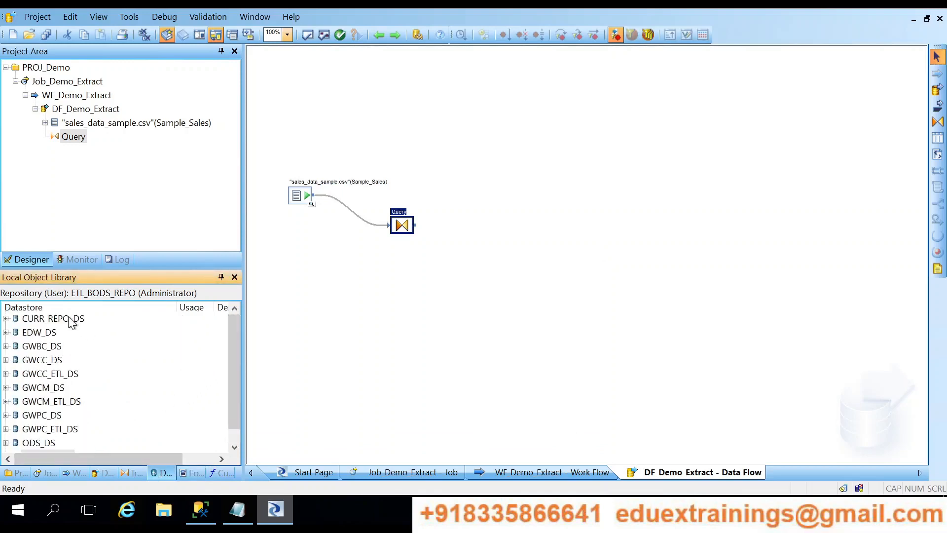
right_click(179, 348)
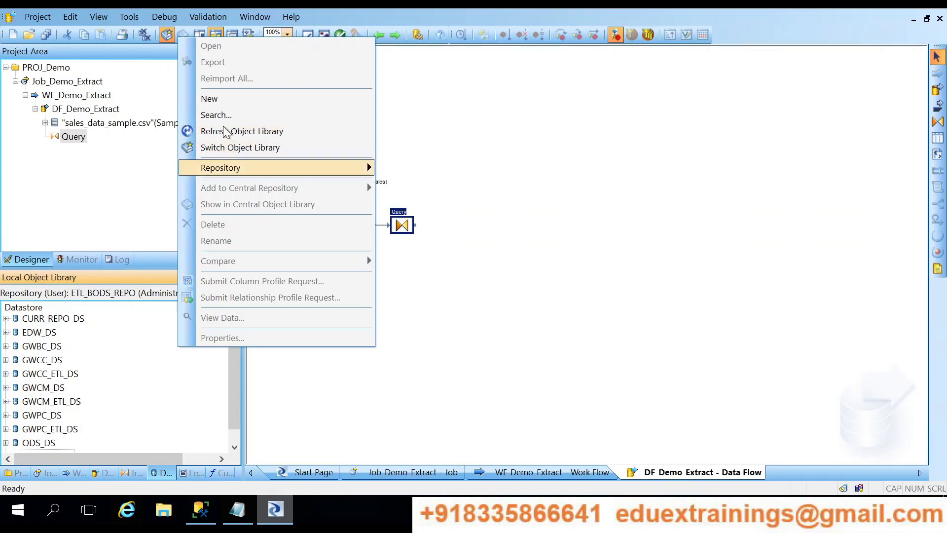
left_click(209, 99)
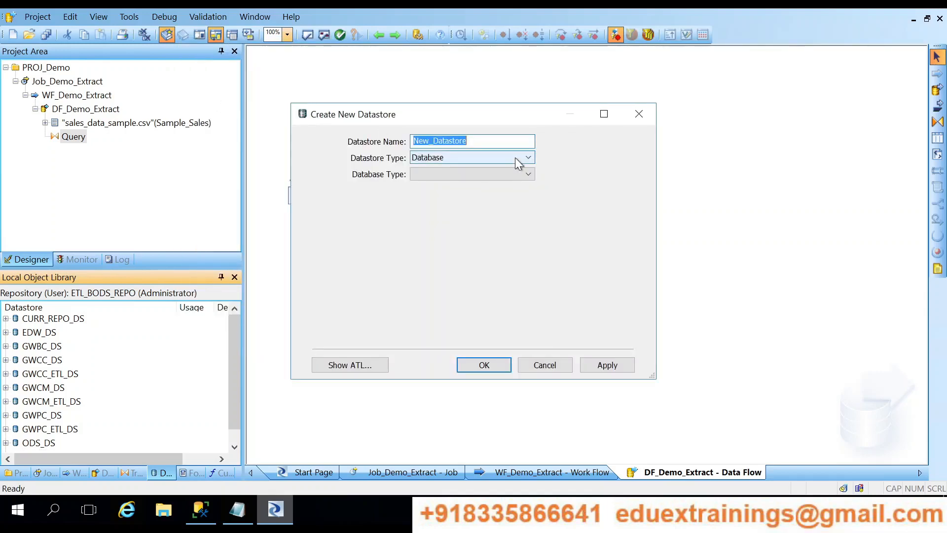
type("D")
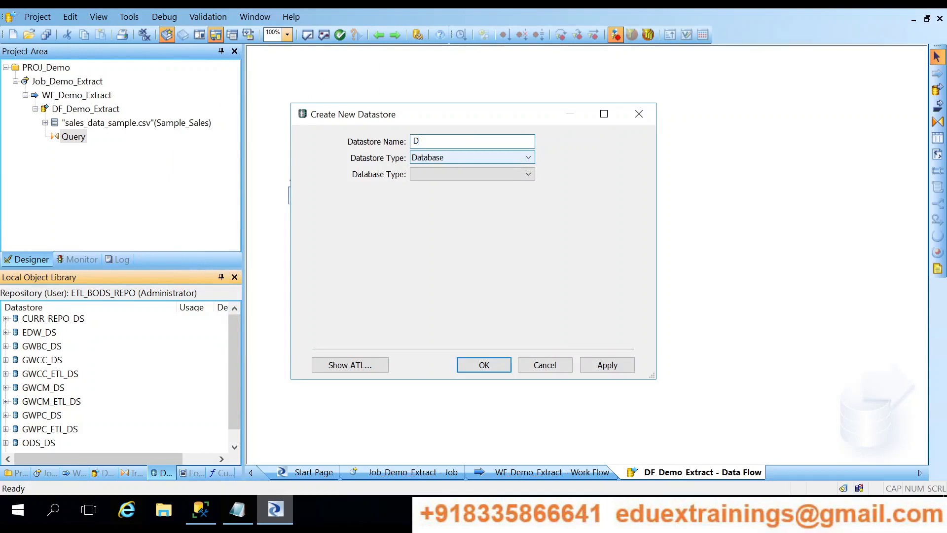
type("emo")
left_click(431, 174)
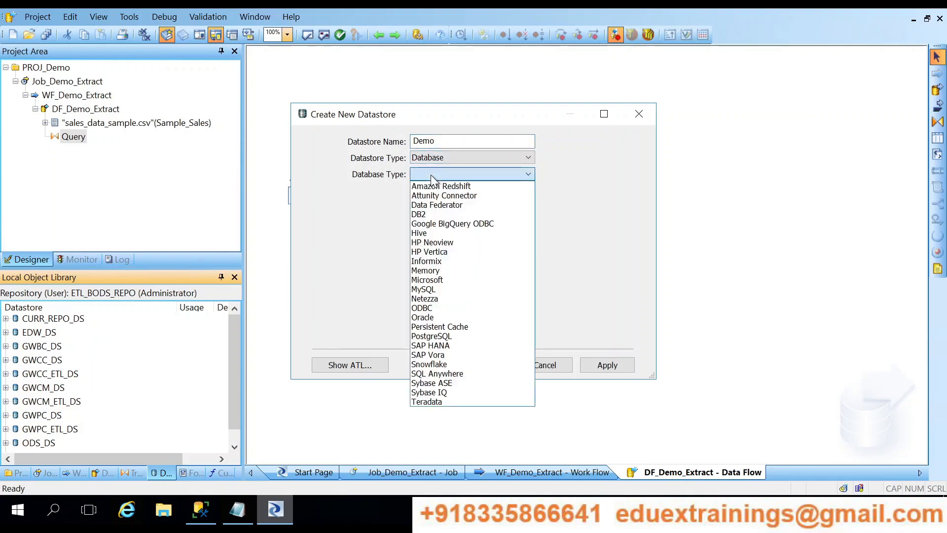
left_click(437, 281)
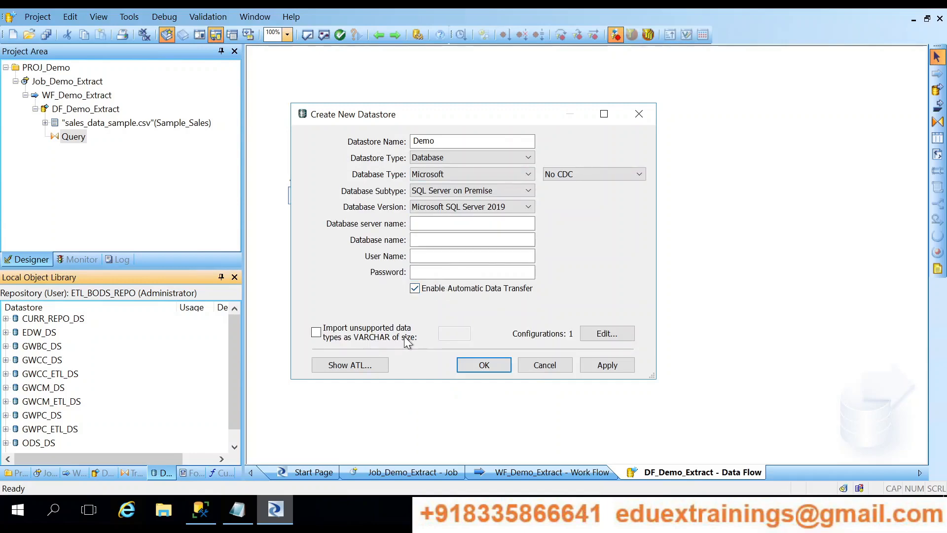
Look up the server name in SQL Server Management Studio and Notepad, and set the datastore's database server name to mzernsgrpddb02.
left_click(213, 505)
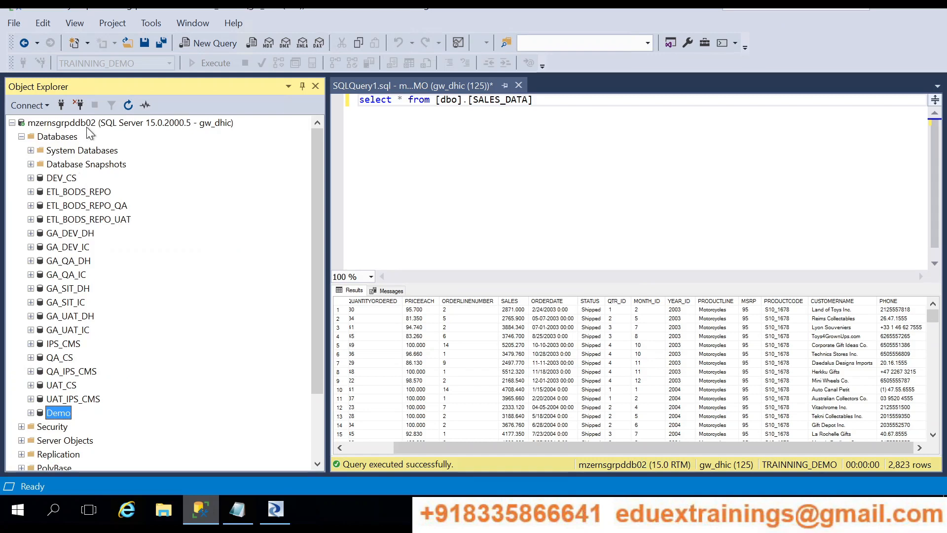
left_click(236, 505)
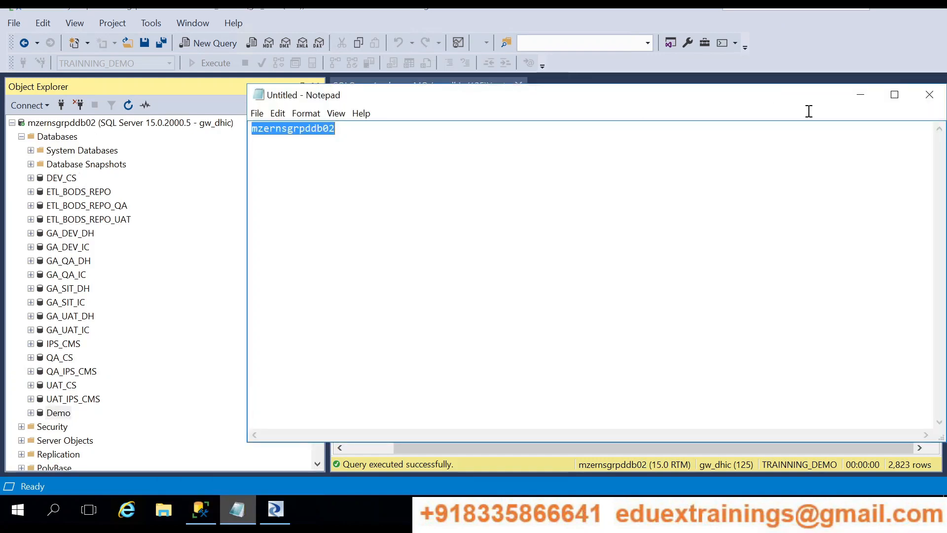
left_click(860, 95)
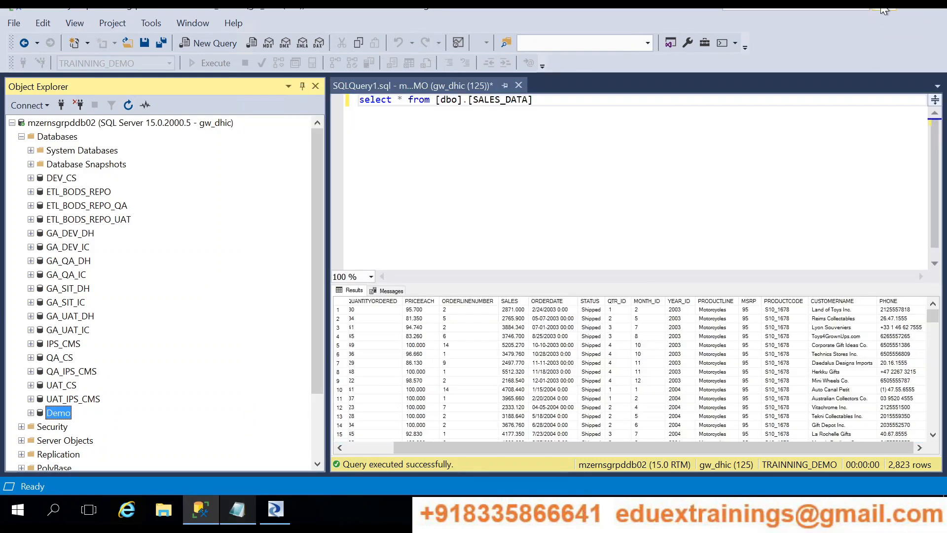
left_click(883, 12)
left_click(453, 227)
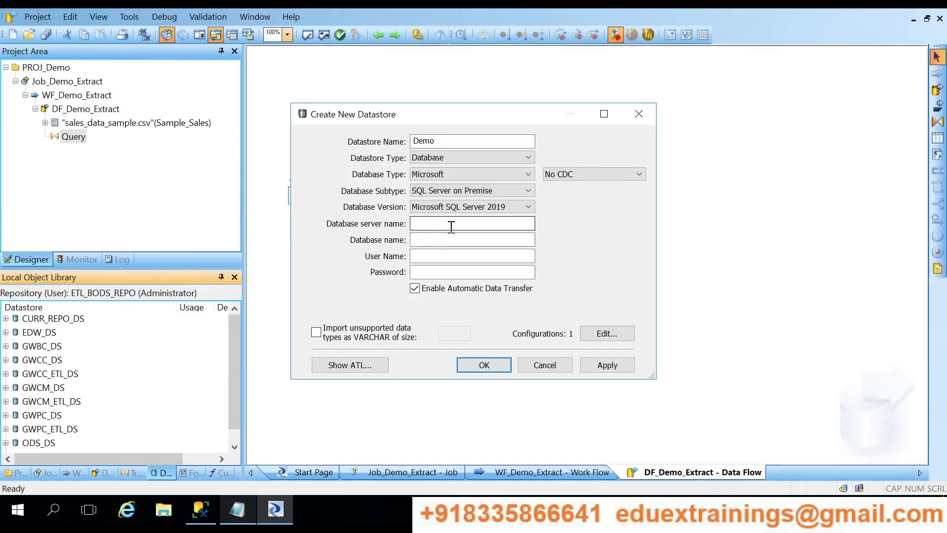
type("mzernsgrpddb02")
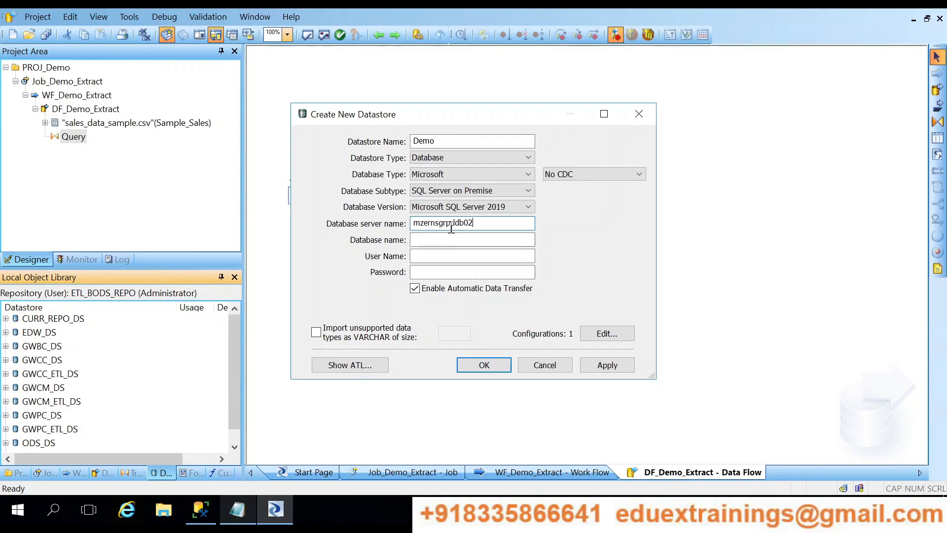
Set the datastore's database name to Demo, enter the user name and account password, and create the datastore.
left_click(437, 241)
type("D")
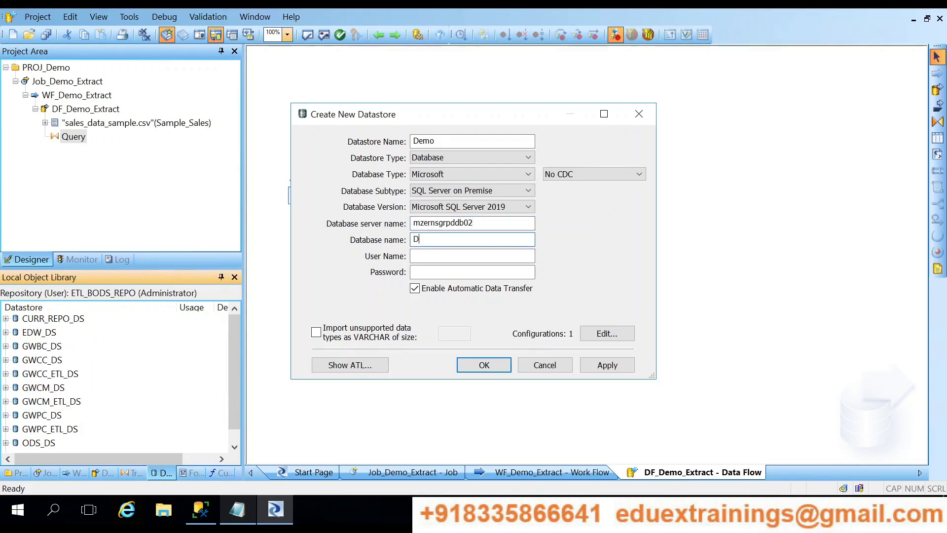
type("emo")
left_click(434, 253)
type("gw")
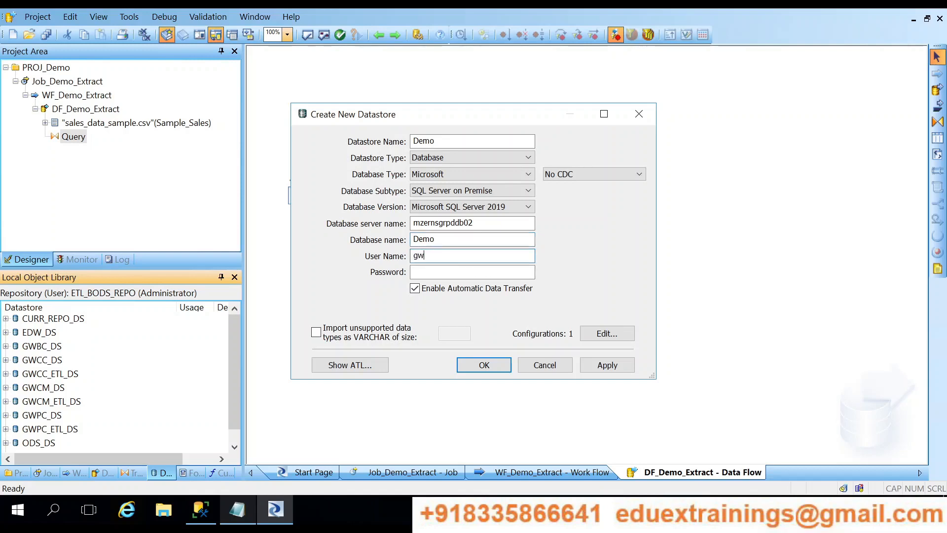
type("_dhic")
left_click(424, 274)
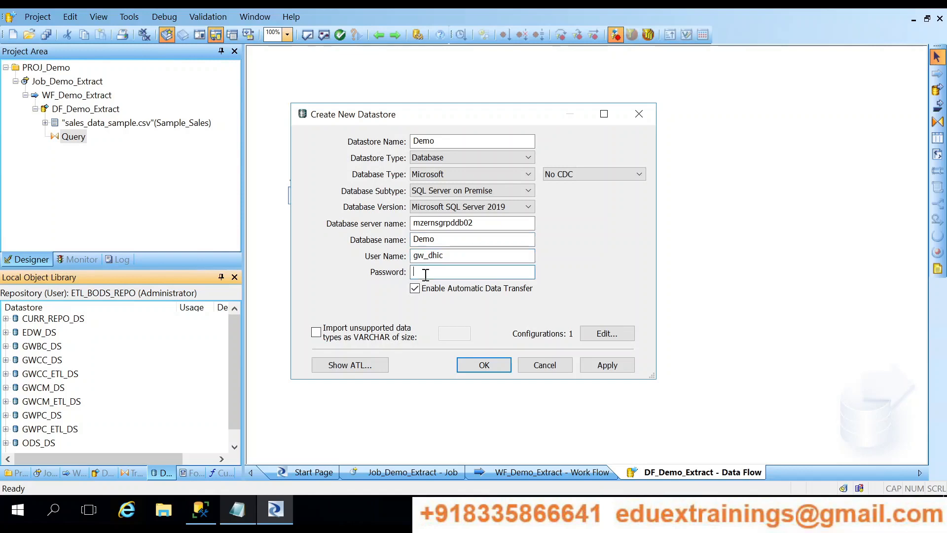
type("*******")
left_click(483, 365)
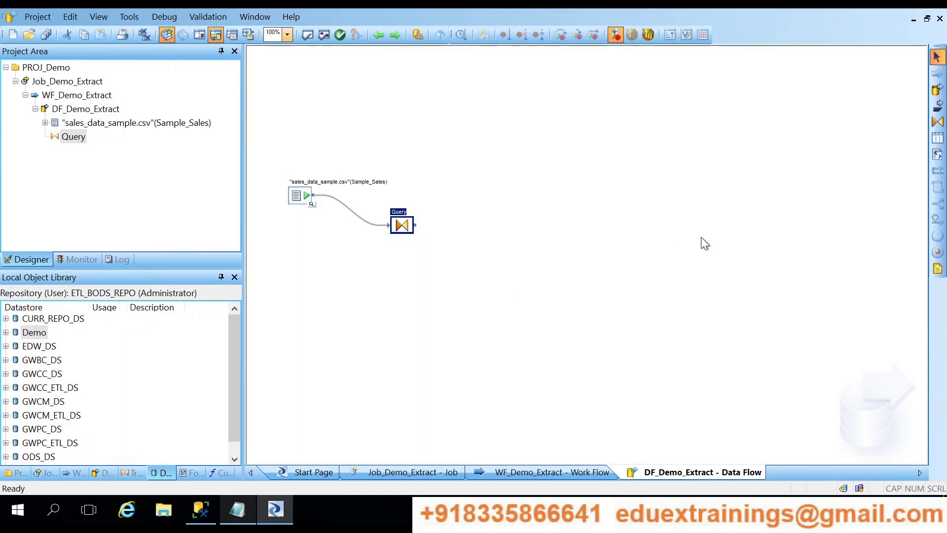
Add a template table named SALES_DATA from the Demo datastore to the data flow as target and connect the Query to it.
left_click(937, 138)
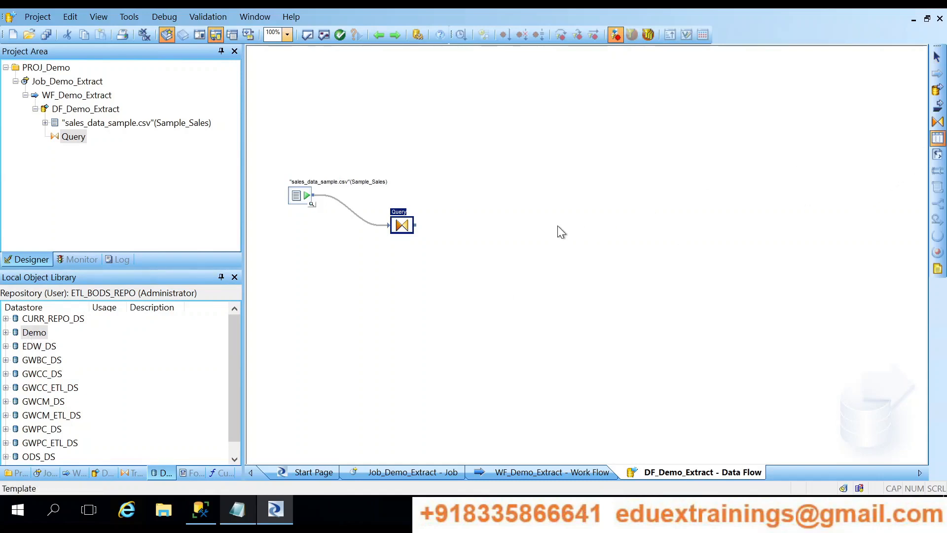
left_click(501, 217)
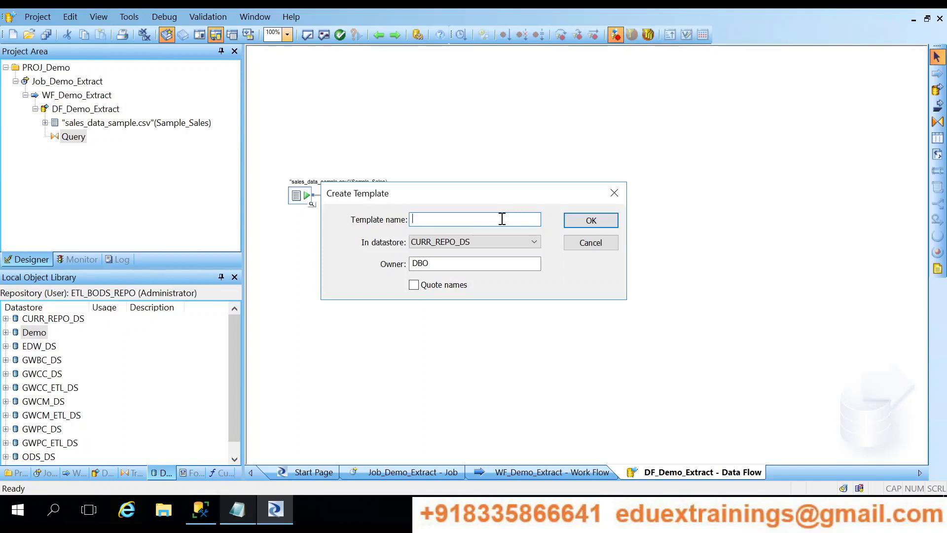
left_click(511, 241)
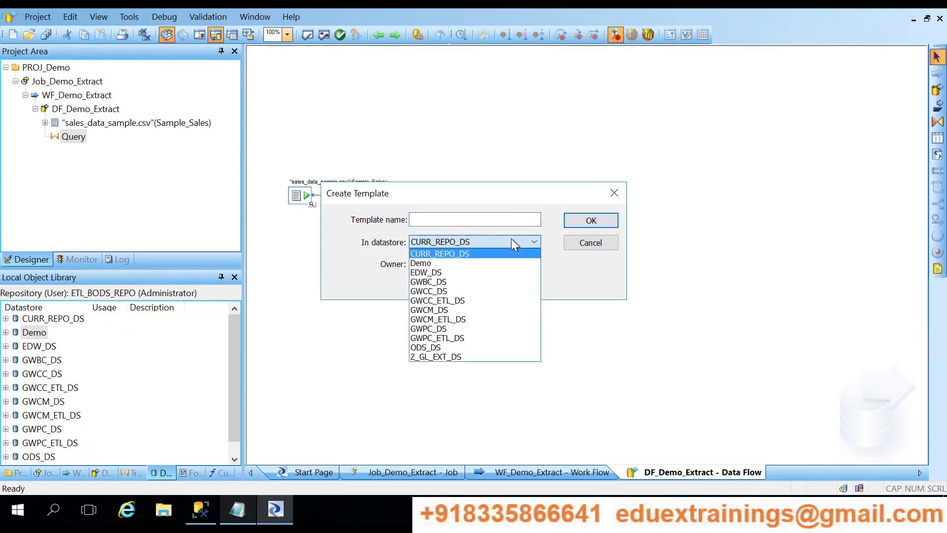
left_click(430, 264)
left_click(423, 222)
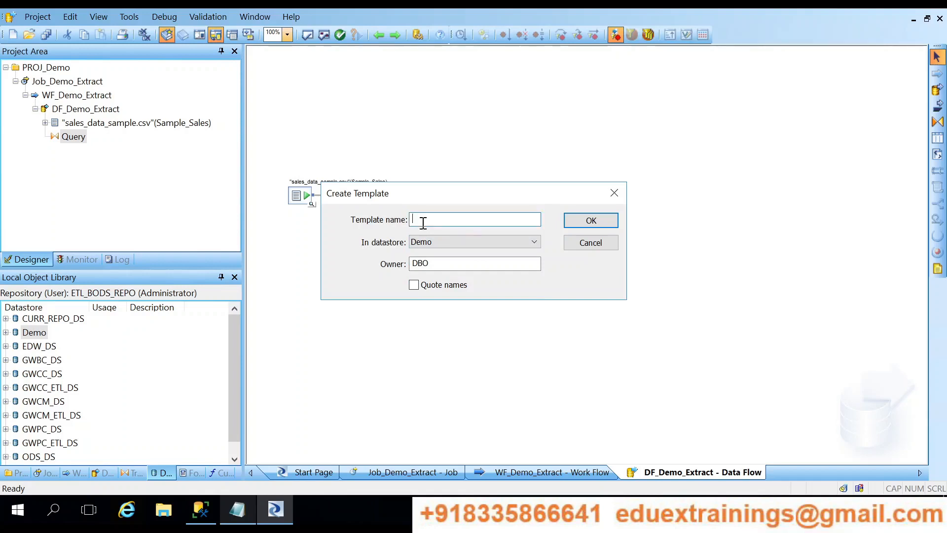
type("Sa")
key("BackSpace")
type("ALES_DATA")
left_click(589, 220)
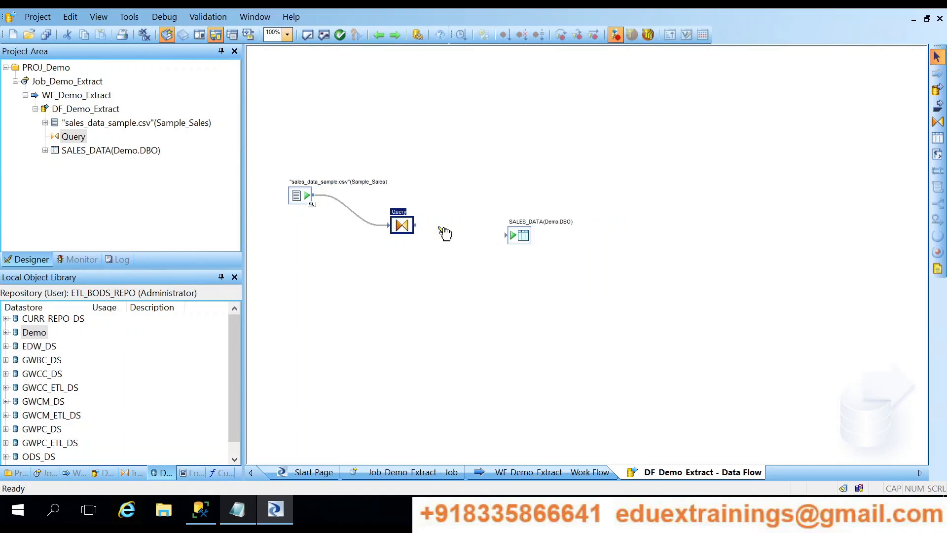
left_click_drag(440, 230, 509, 238)
Validate all objects in the DF_Demo_Extract data flow and save the changed work flow, job and data flow.
left_click(323, 35)
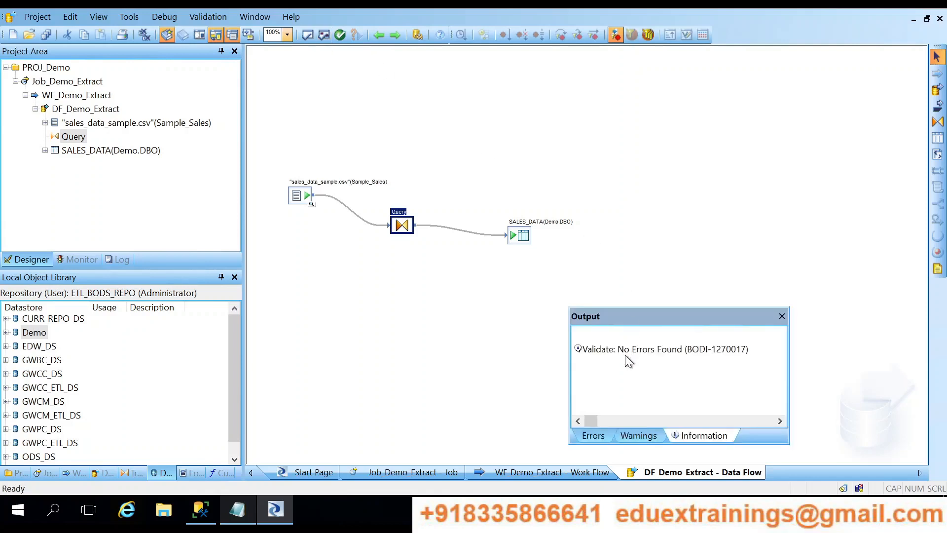
left_click(782, 315)
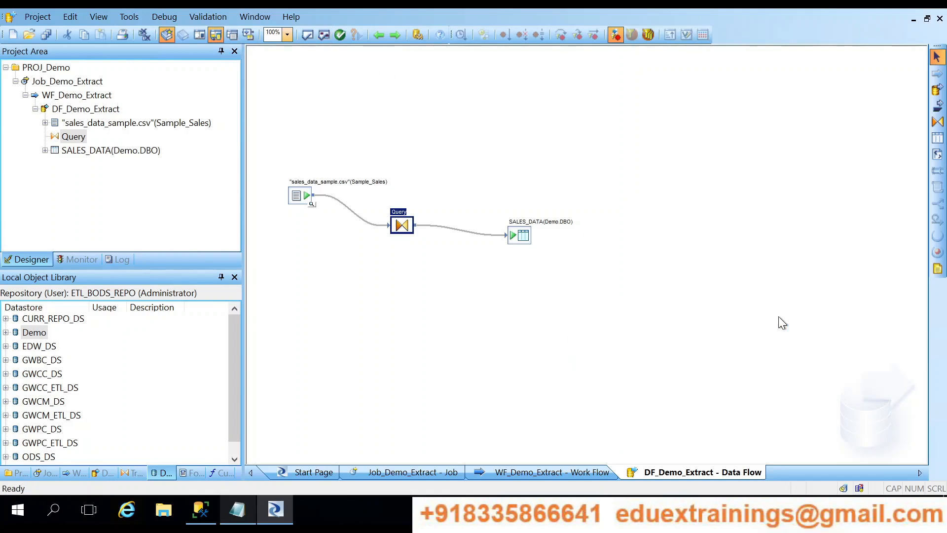
left_click(45, 34)
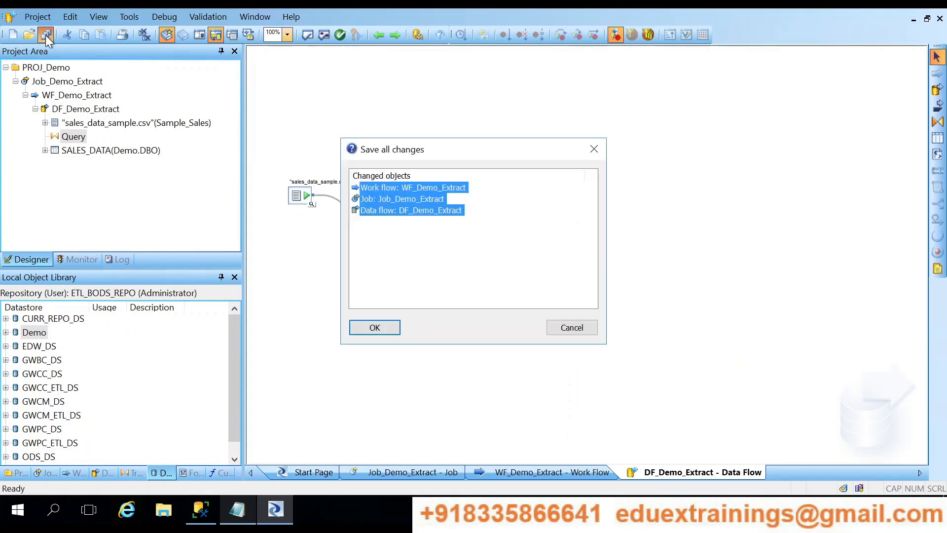
left_click(377, 327)
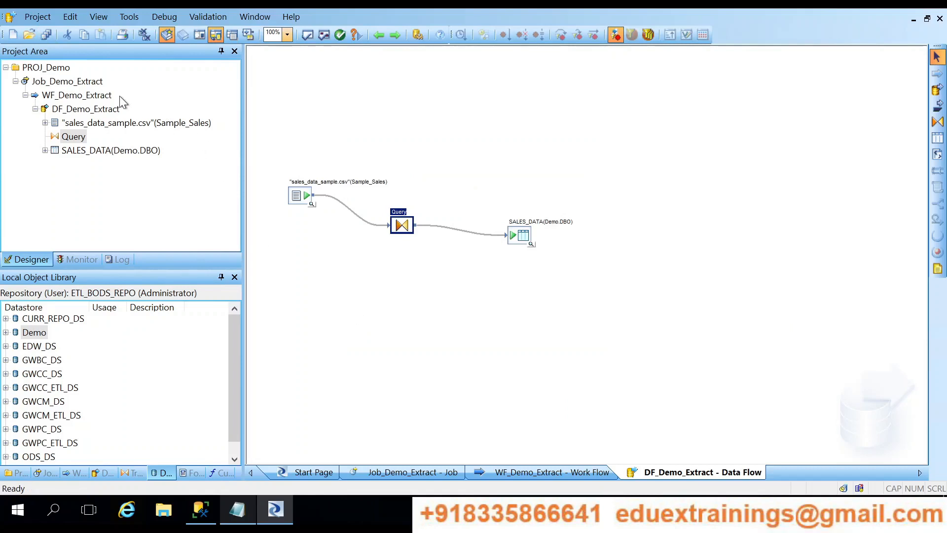
Execute Job_Demo_Extract, saving the changed data flow and keeping the default execution properties.
right_click(90, 81)
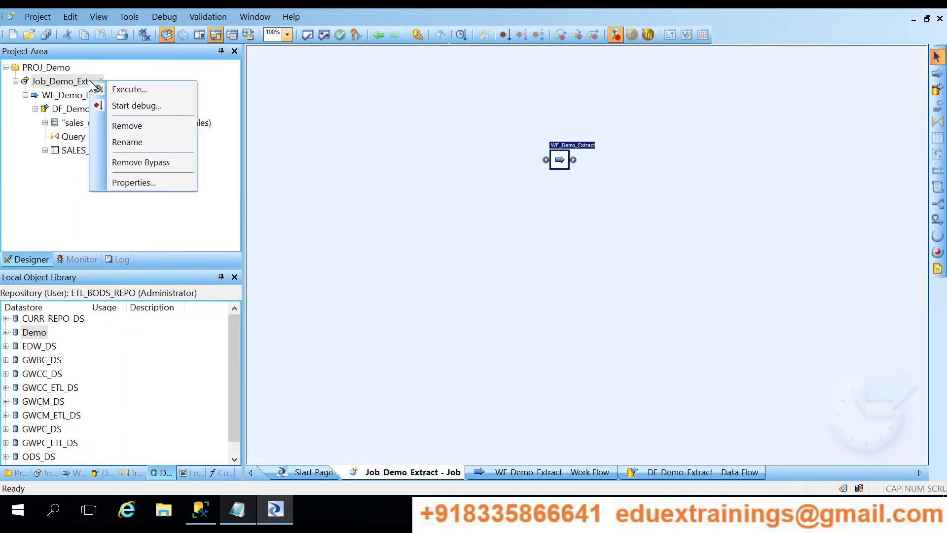
left_click(146, 98)
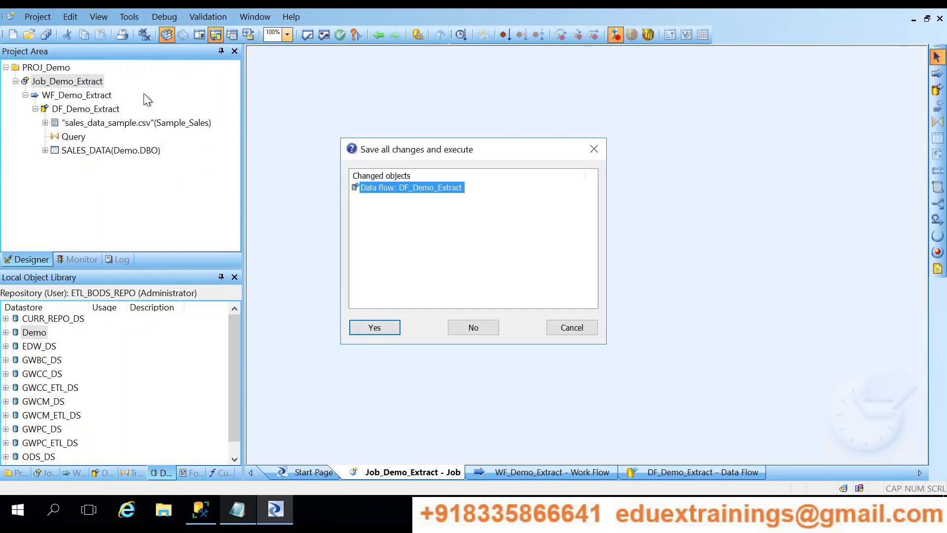
left_click(379, 327)
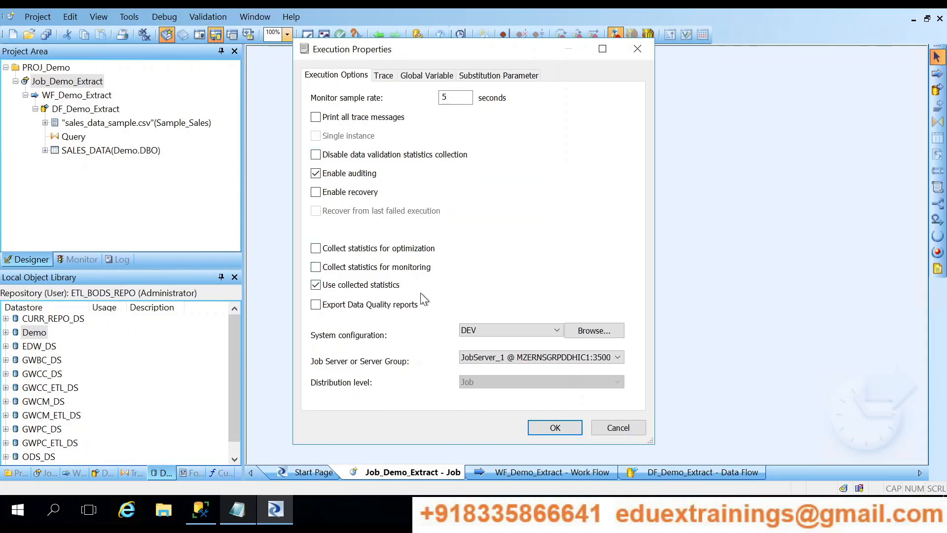
left_click(551, 427)
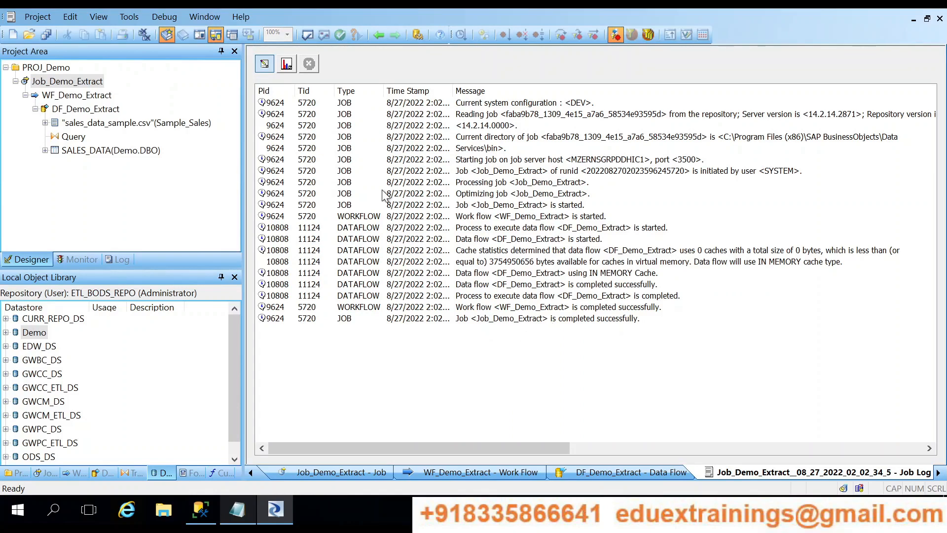
Check the row counts in the job's monitor log and view the data of the SALES_DATA target in DF_Demo_Extract.
left_click(287, 64)
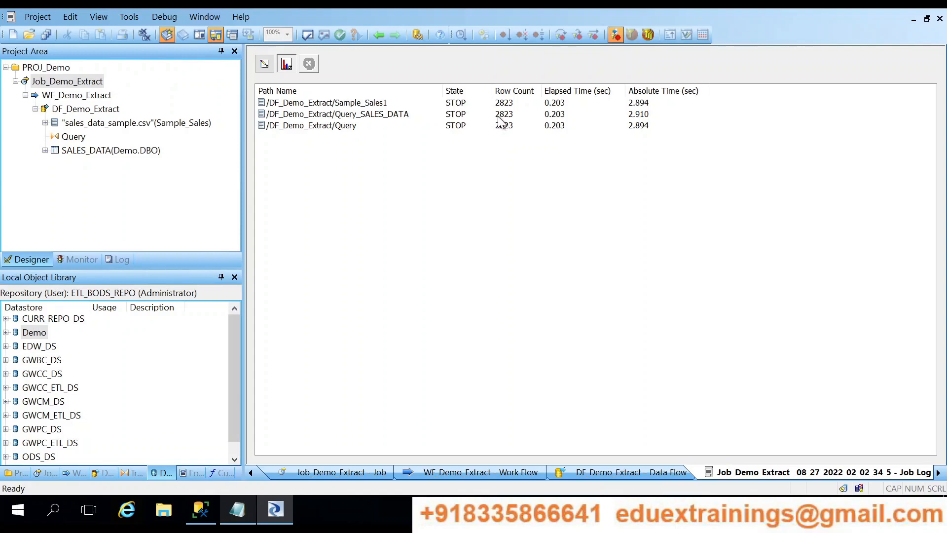
left_click(364, 119)
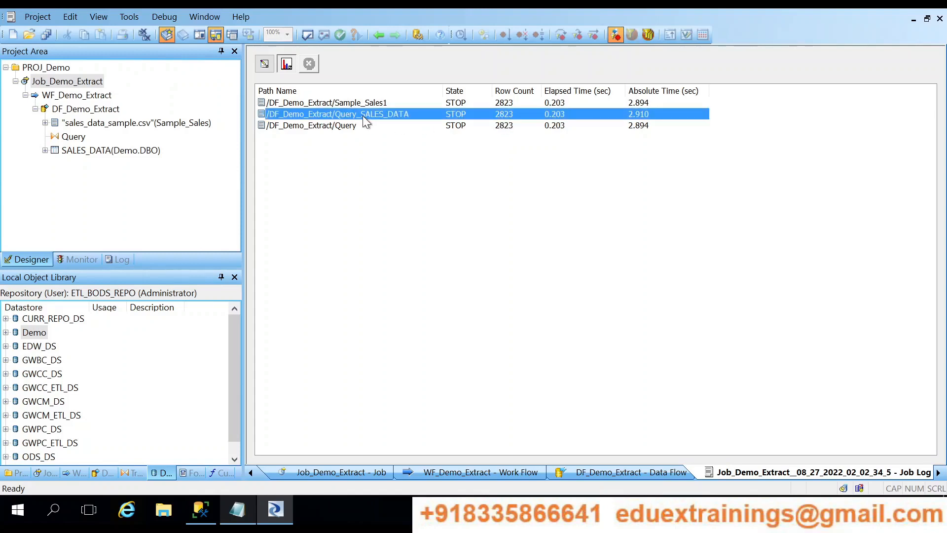
double_click(118, 109)
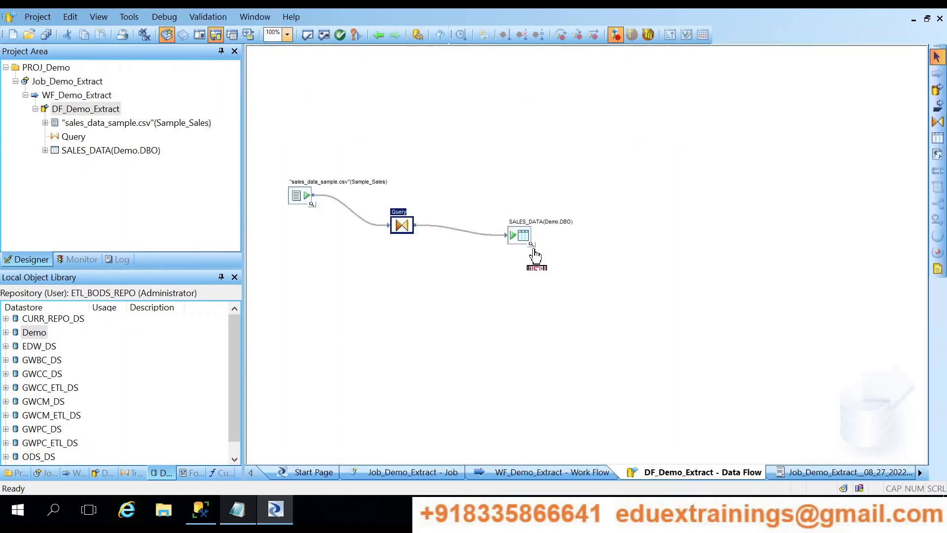
left_click(532, 244)
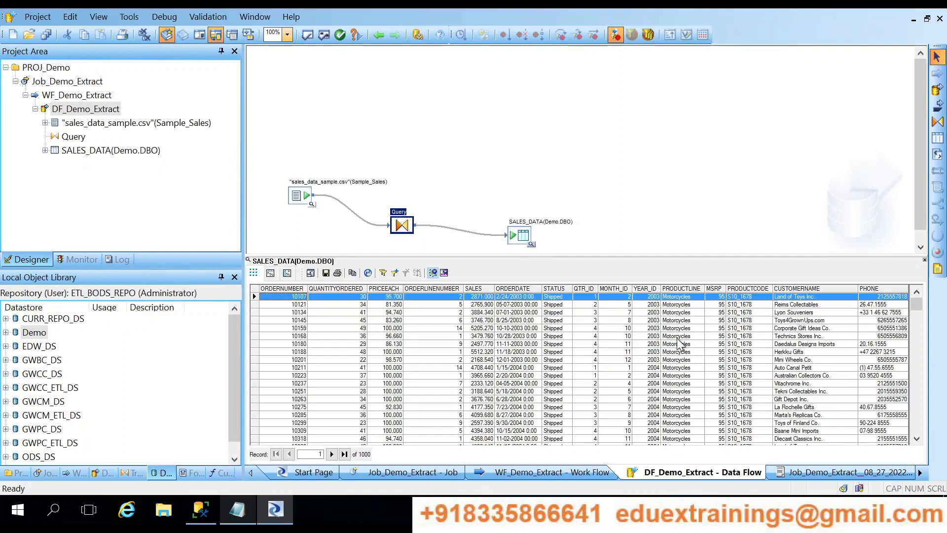
Switch to SQL Server Management Studio, refresh the Demo database and expand its tables.
left_click(201, 512)
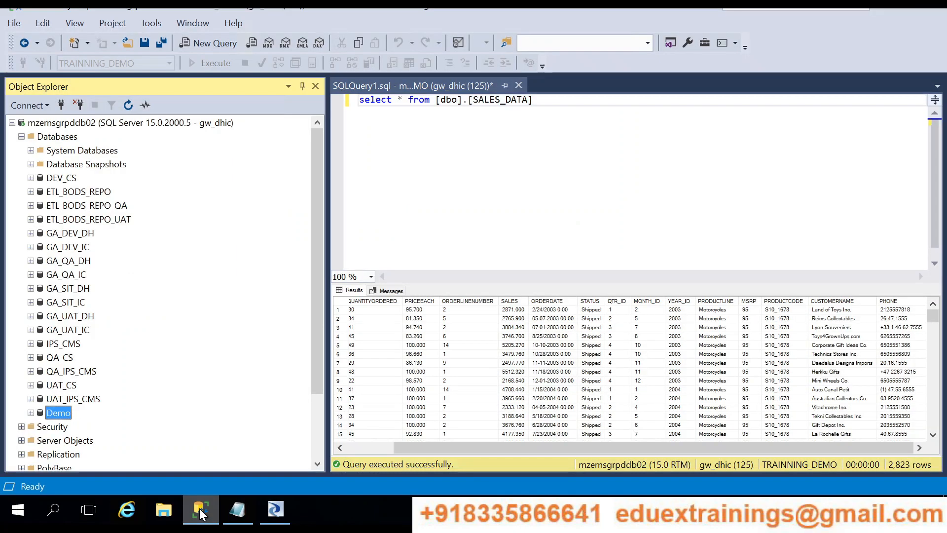
left_click(30, 412)
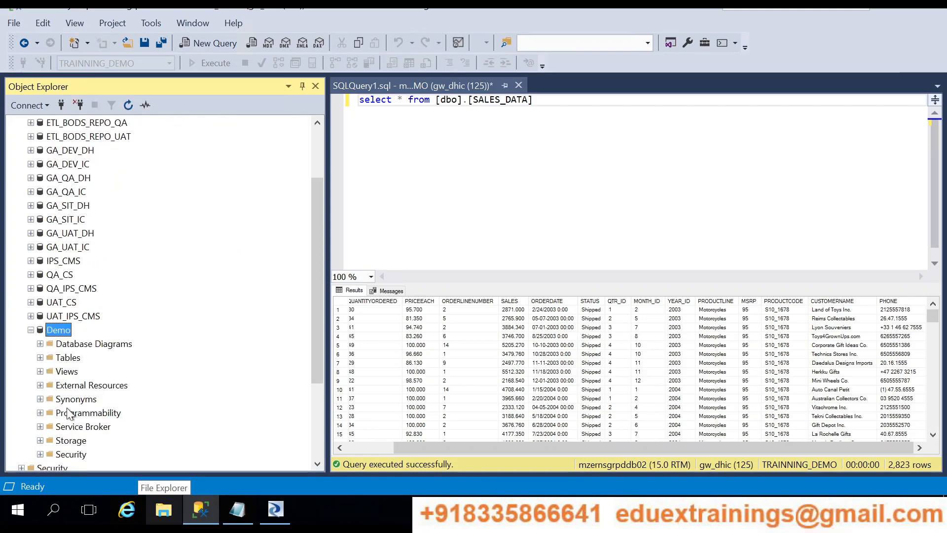
right_click(65, 331)
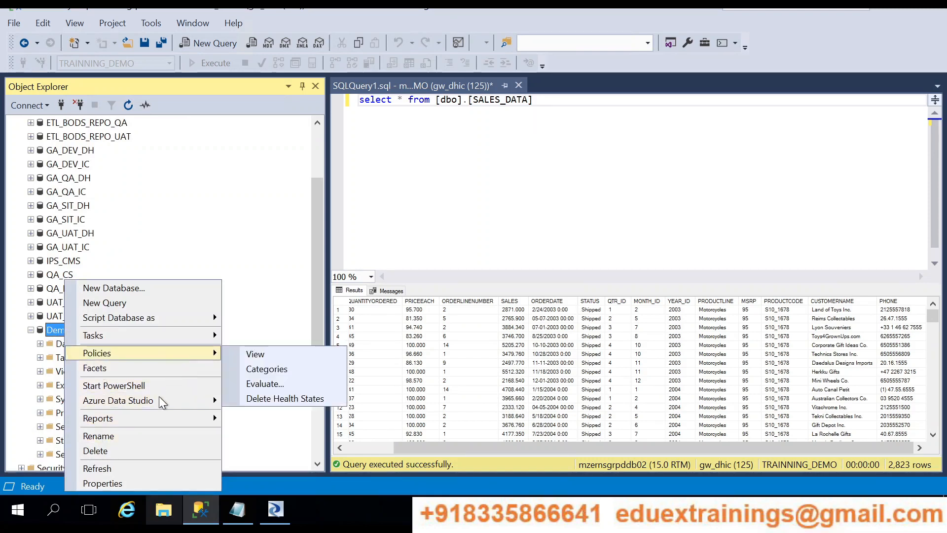
left_click(100, 468)
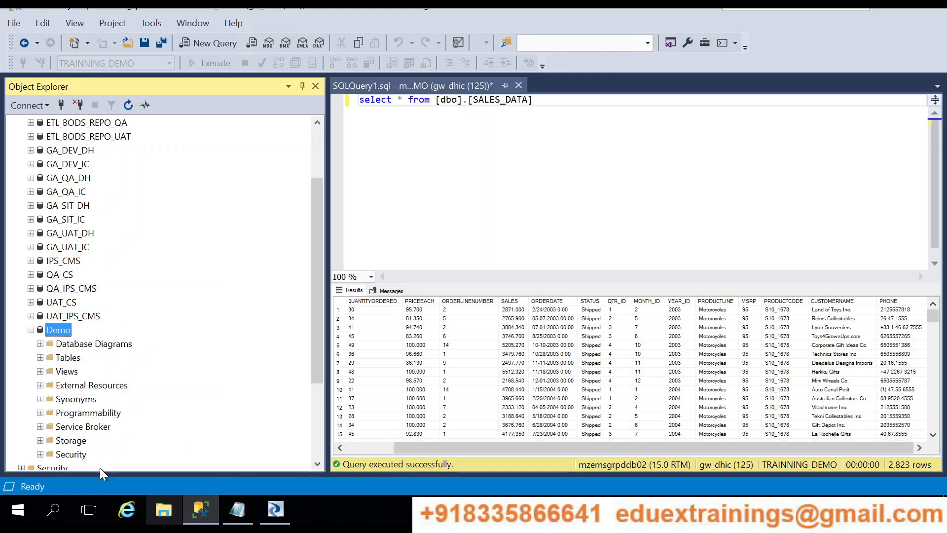
left_click(39, 357)
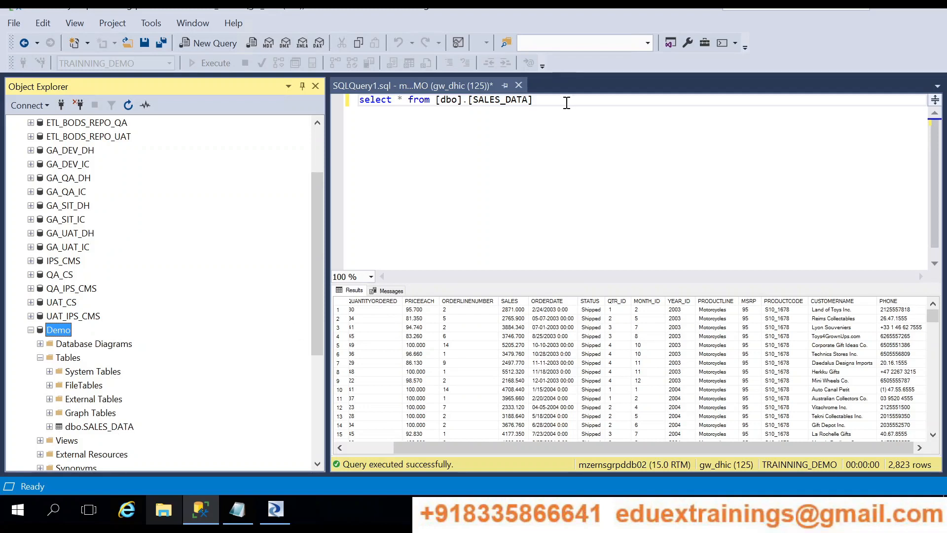
Try to run the existing select query on [dbo].[SALES_DATA] over the TRAINNING_DEMO connection.
left_click_drag(412, 114, 354, 103)
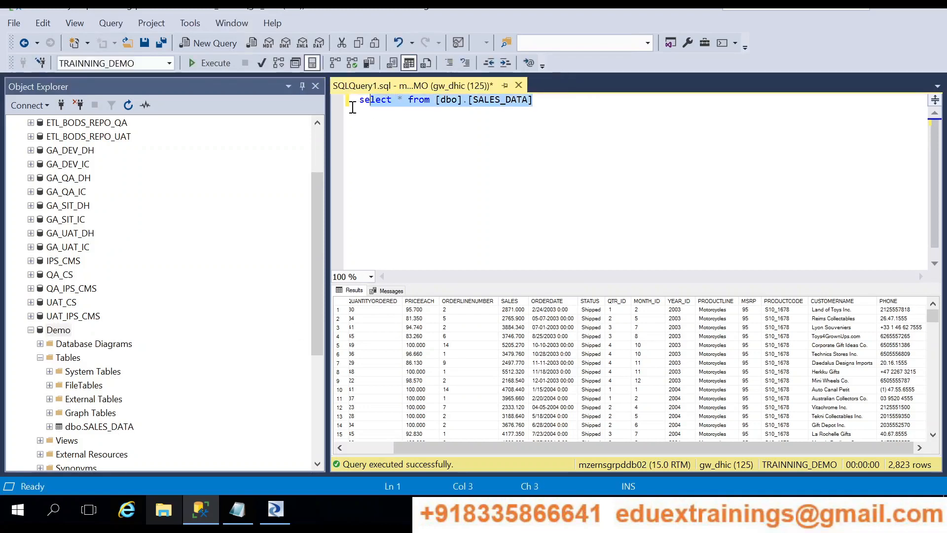
left_click(216, 63)
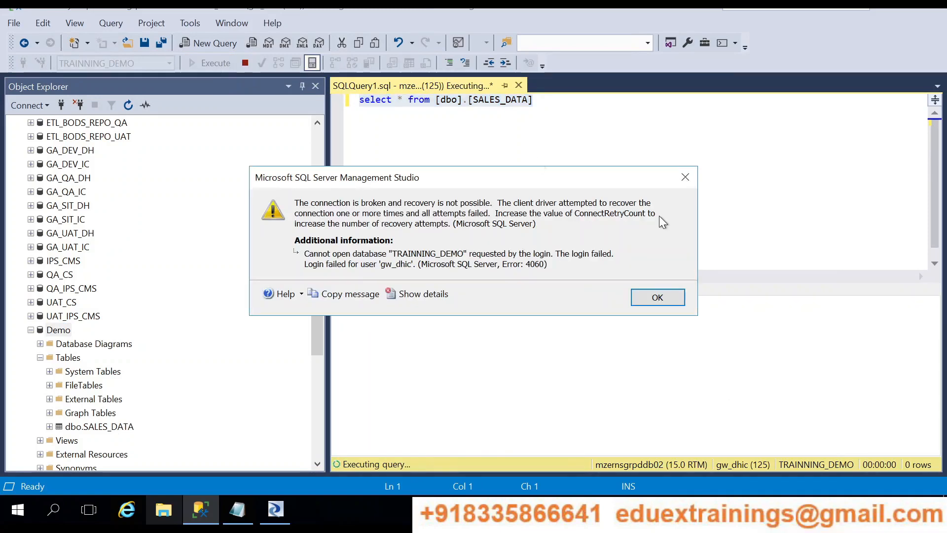
left_click(679, 295)
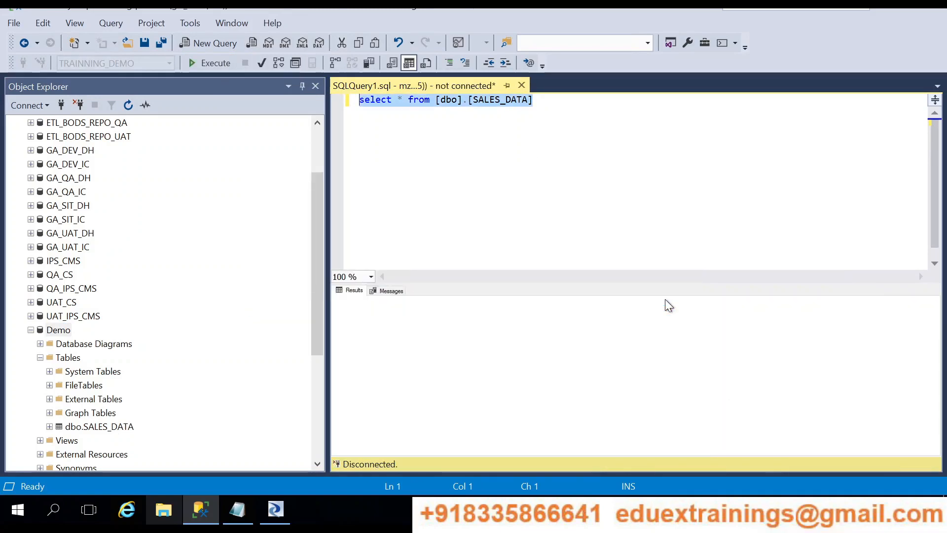
Try running a rewritten query "select * from [dbo].[SALES_DATA]" in the same query window, and clear its text.
key("Delete")
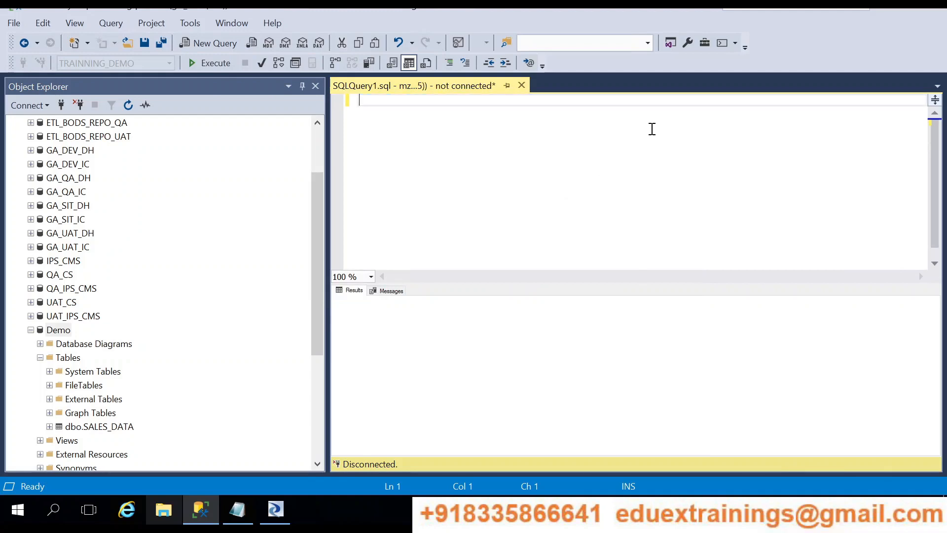
left_click_drag(110, 427, 417, 193)
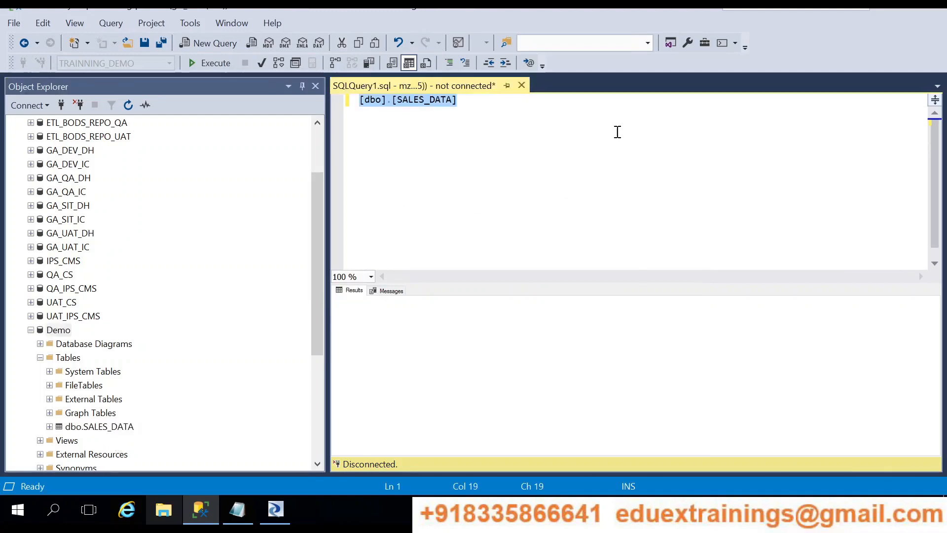
left_click(363, 104)
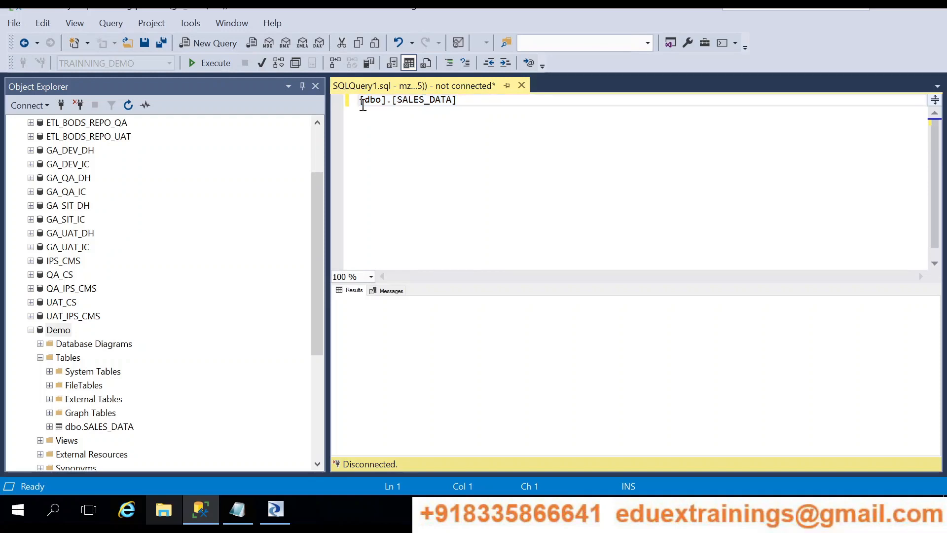
type("select * from")
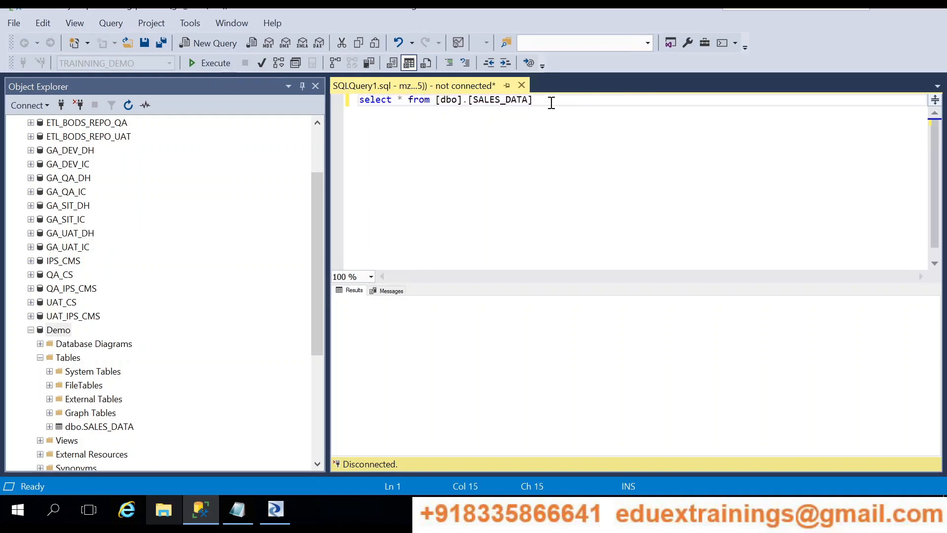
left_click_drag(551, 101, 345, 98)
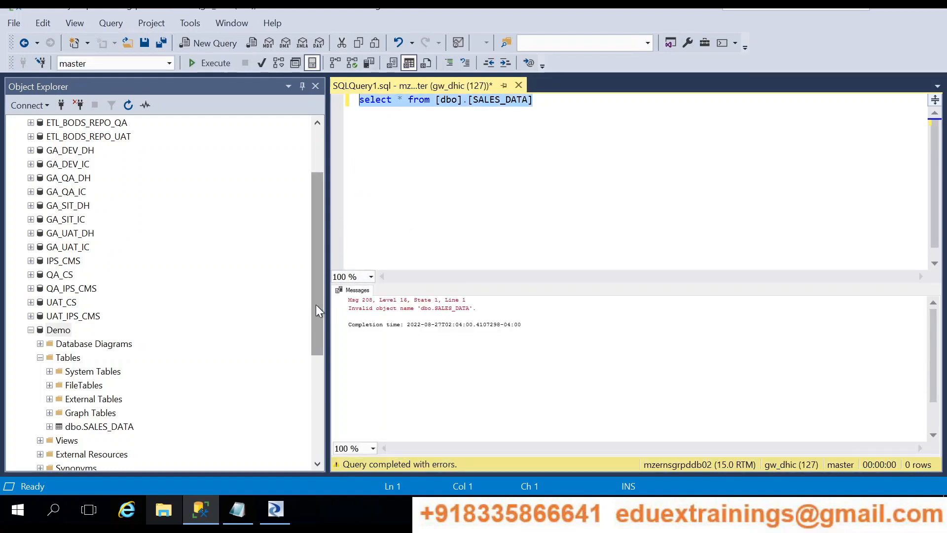
left_click_drag(317, 279, 322, 167)
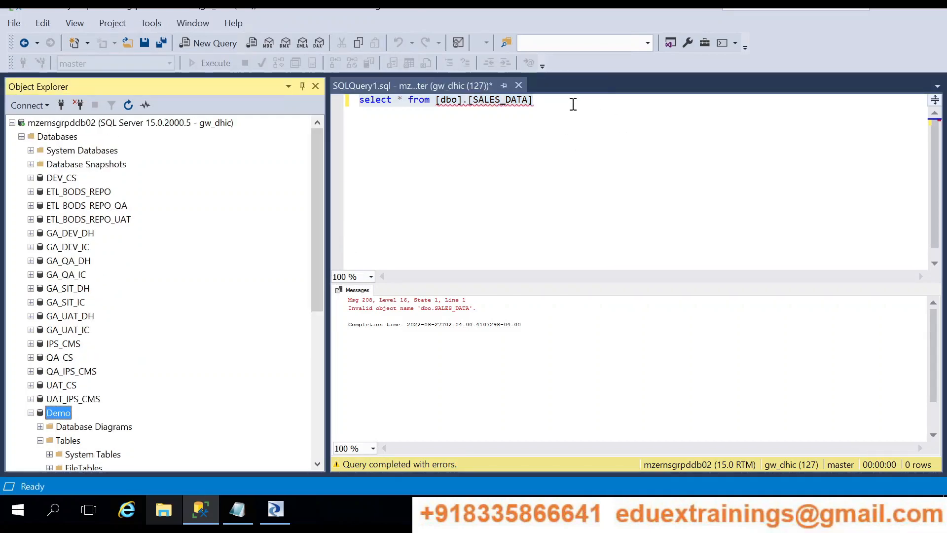
left_click_drag(537, 101, 351, 102)
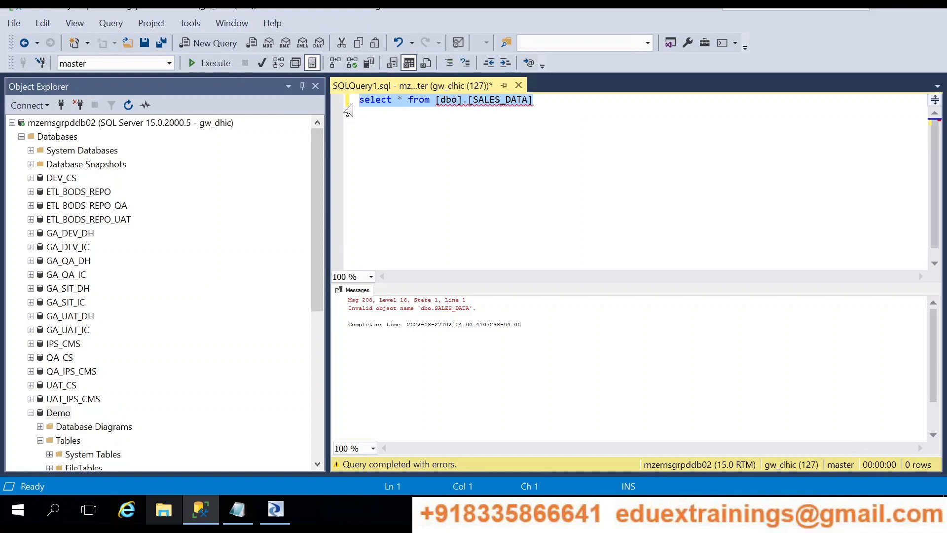
key("Delete")
Open a new query on the Demo database from the dbo.SALES_DATA table and write "select * from [dbo].[SALES_DATA]".
left_click_drag(315, 259, 316, 314)
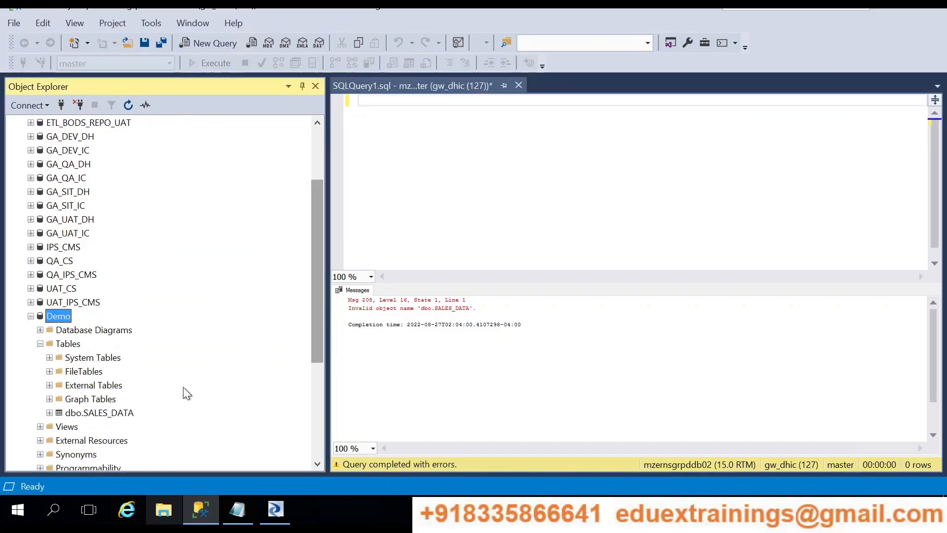
left_click(101, 414)
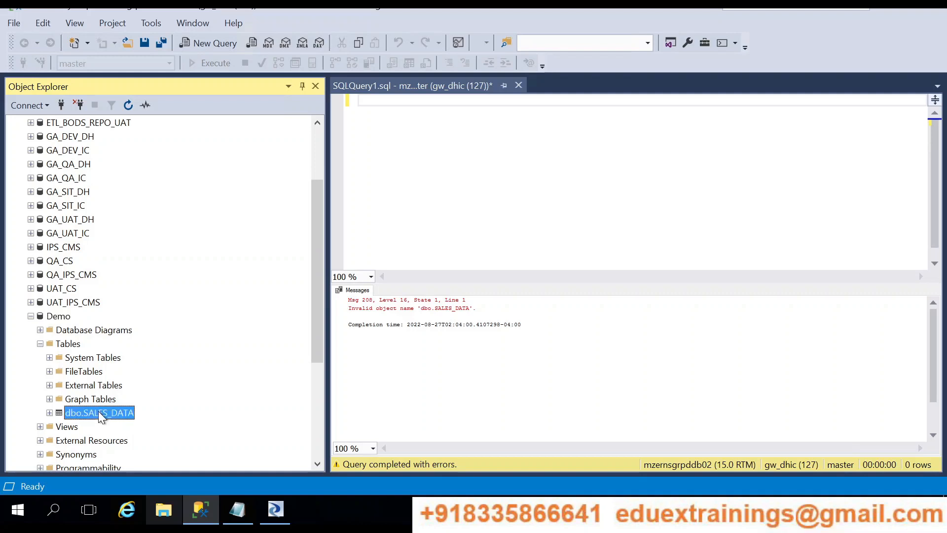
left_click(206, 43)
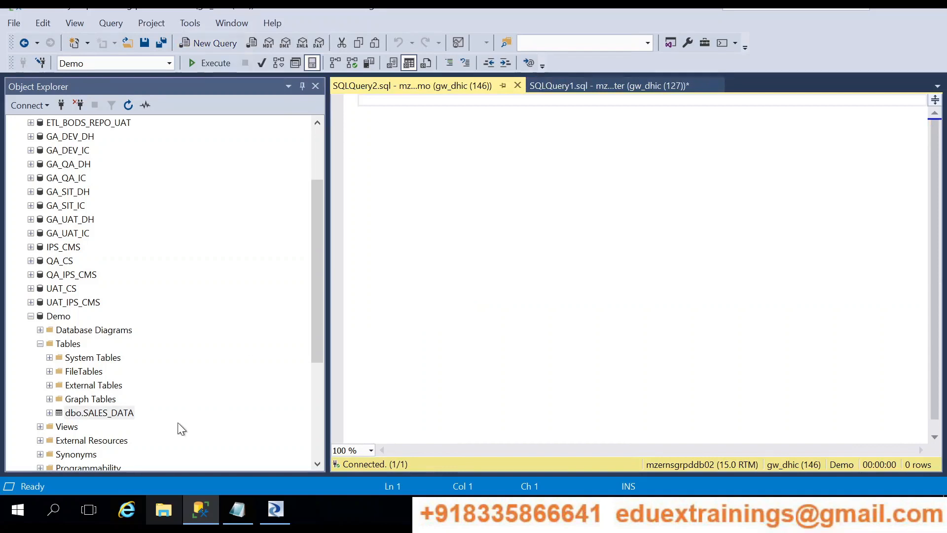
left_click_drag(121, 417, 503, 133)
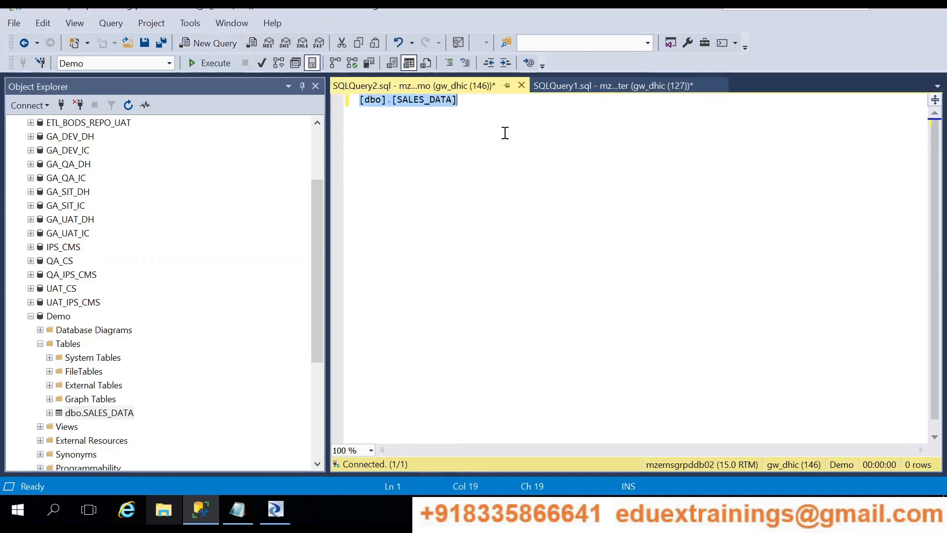
left_click(361, 100)
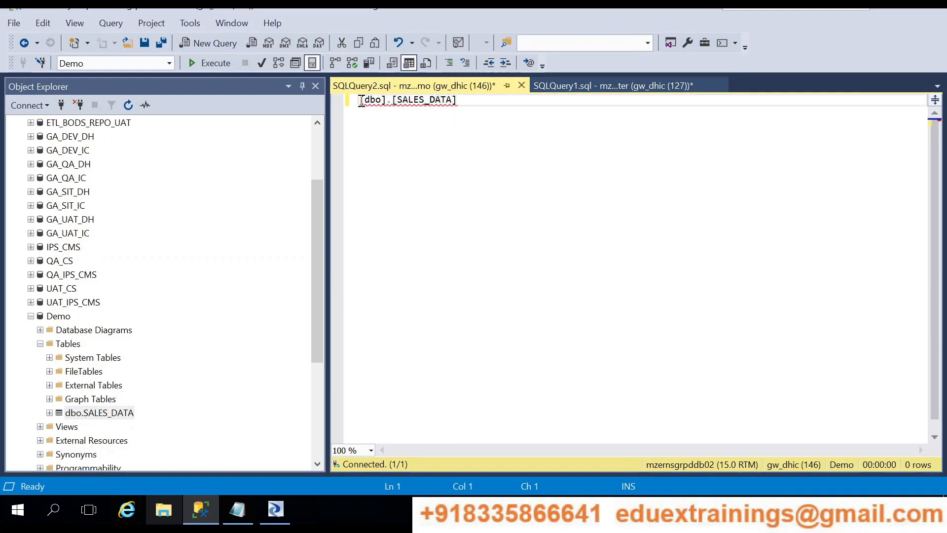
type("select * ")
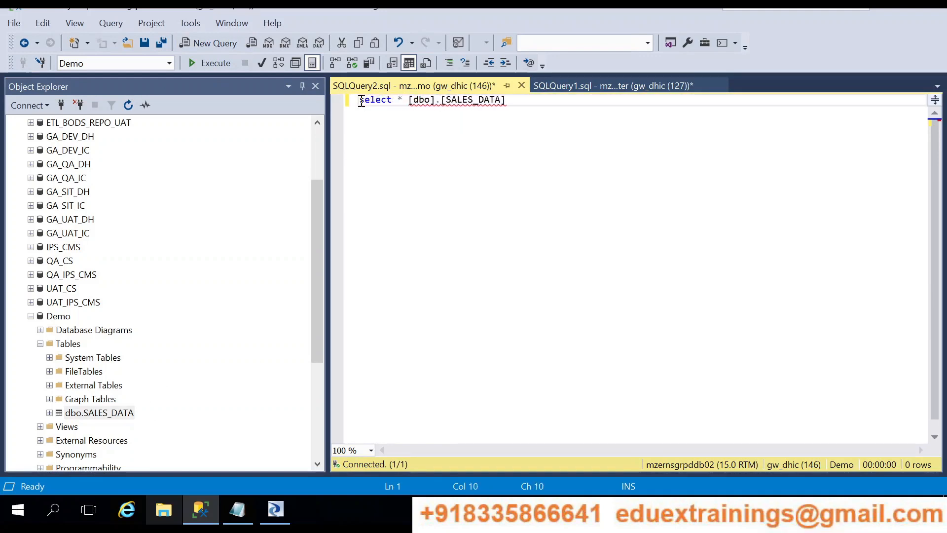
type("from")
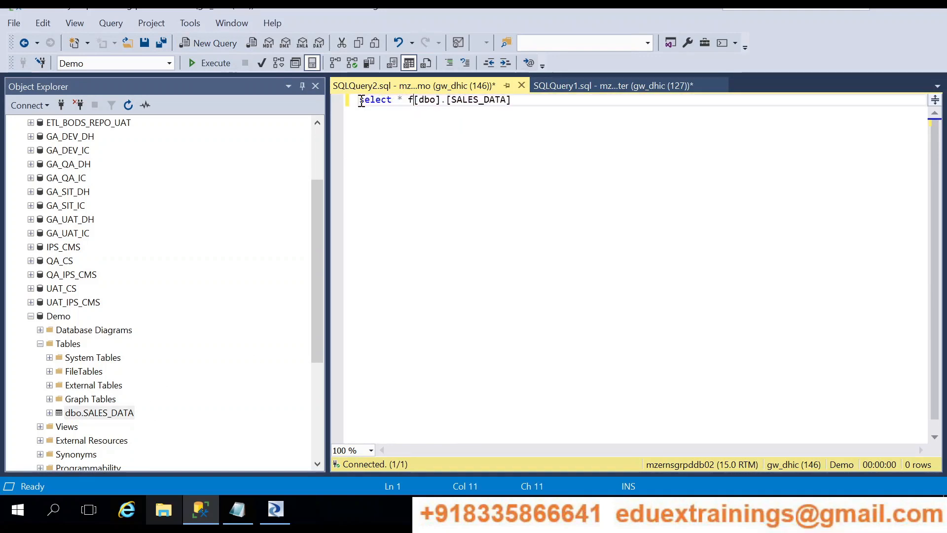
left_click(555, 100)
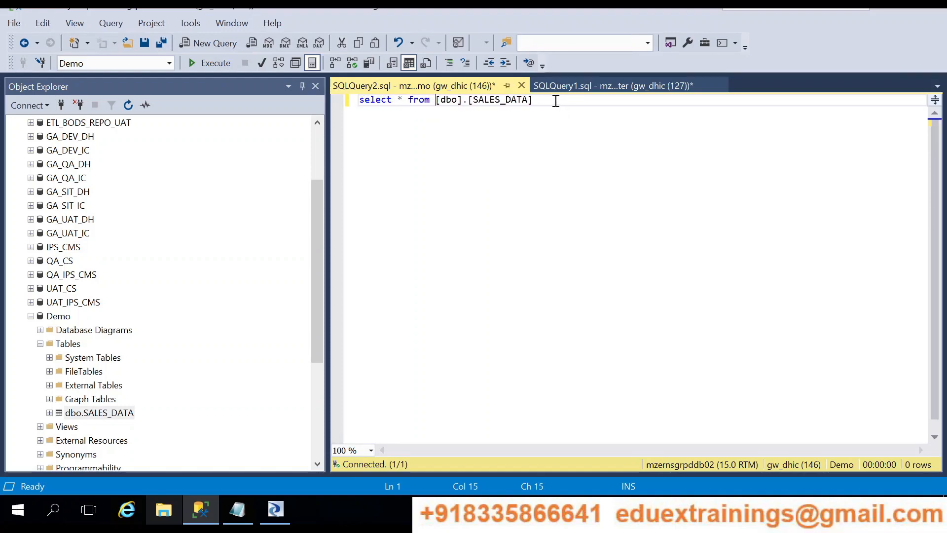
Run the select query on [dbo].[SALES_DATA] and look across the returned columns.
key("shift+Home")
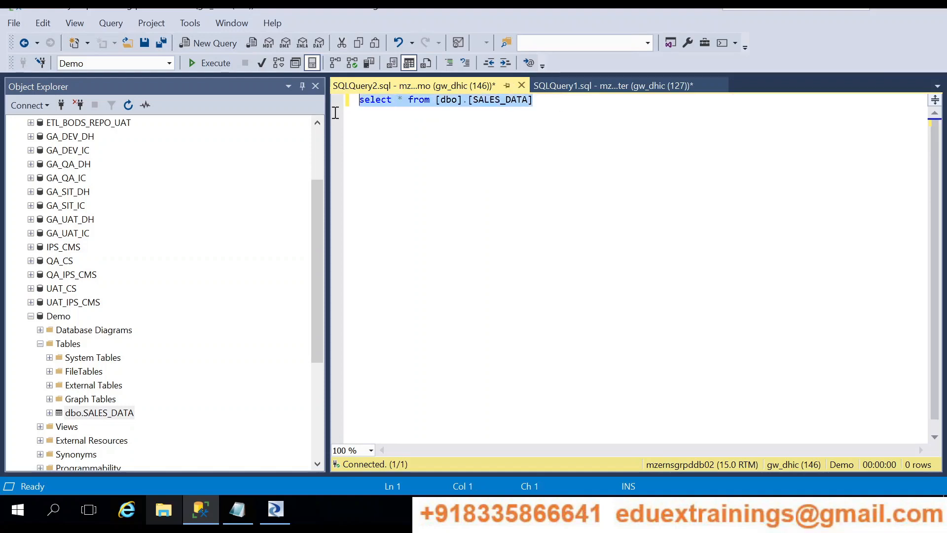
left_click(216, 63)
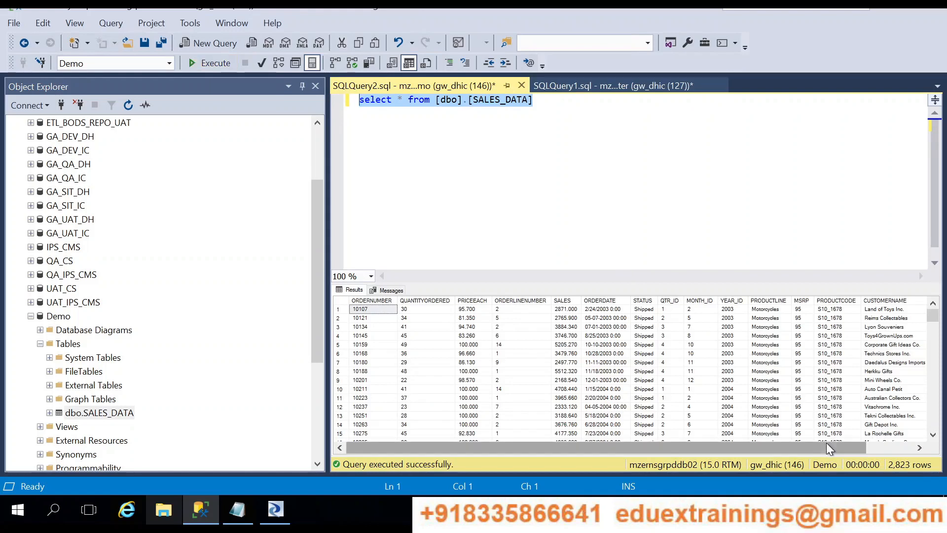
left_click_drag(827, 442, 897, 470)
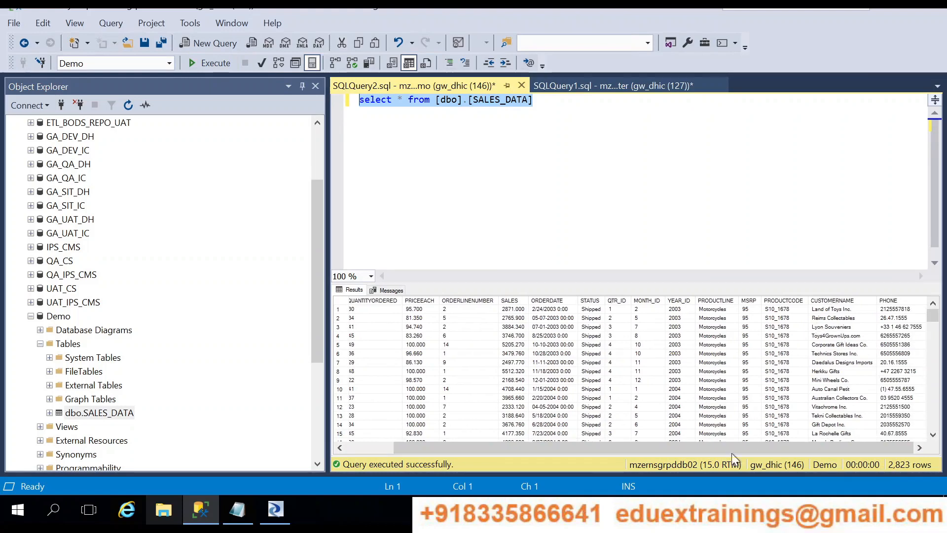
left_click_drag(627, 446, 407, 450)
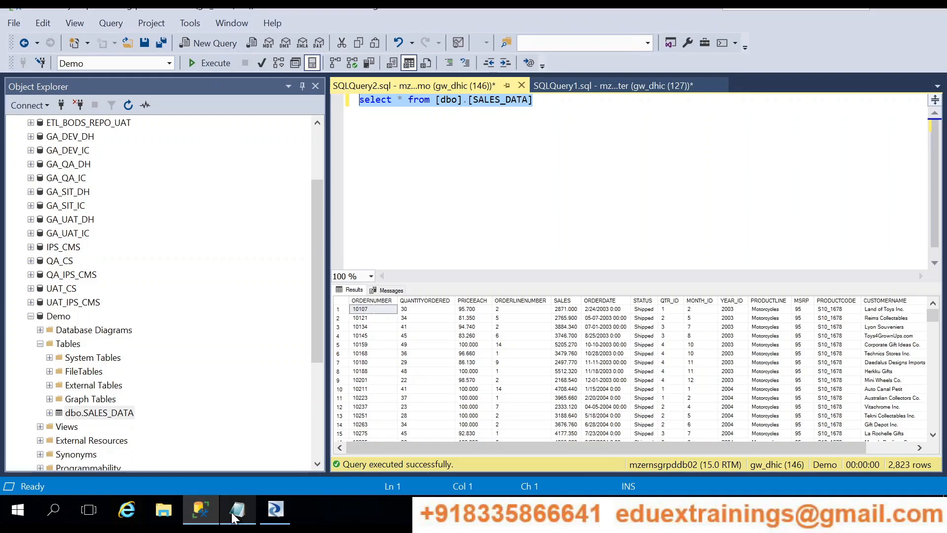
Check the source files in the desktop Trainning folder in File Explorer, and switch back to Data Services Designer.
left_click(167, 515)
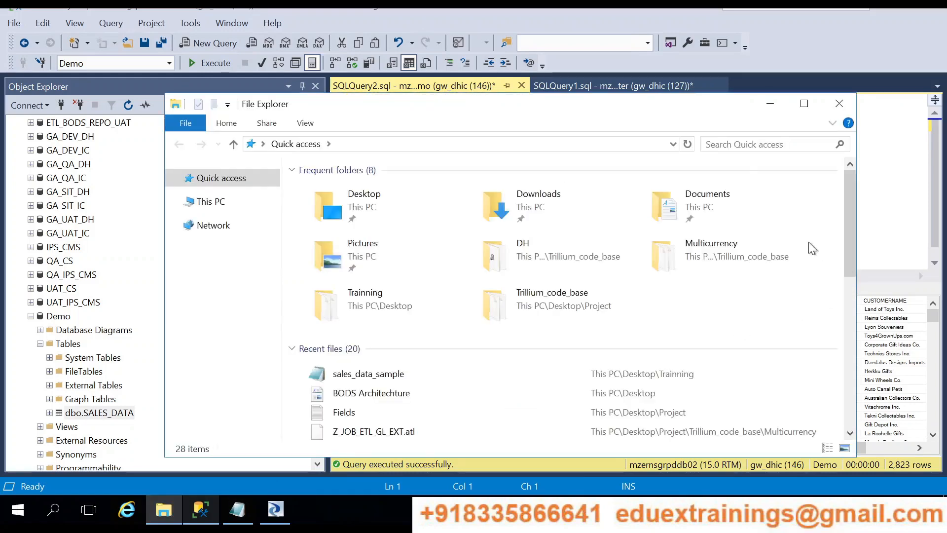
double_click(392, 306)
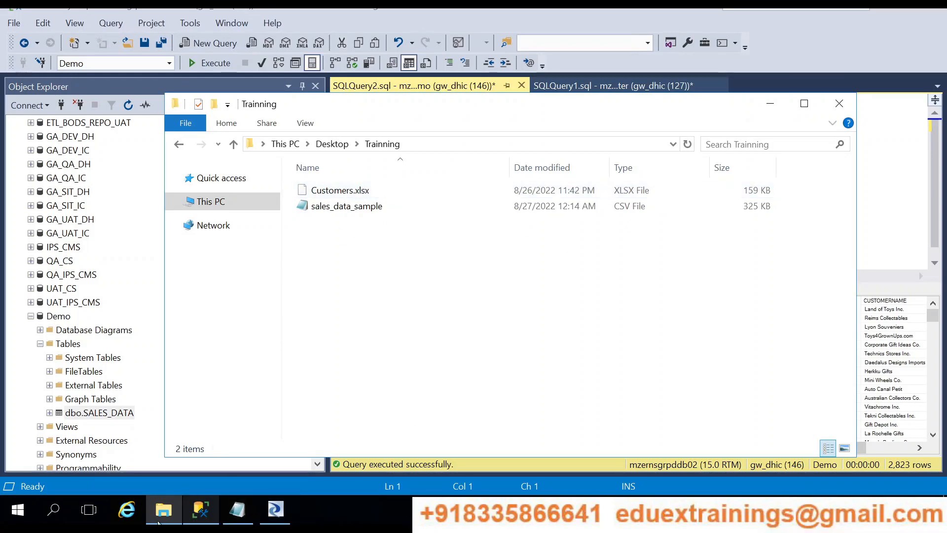
left_click(274, 511)
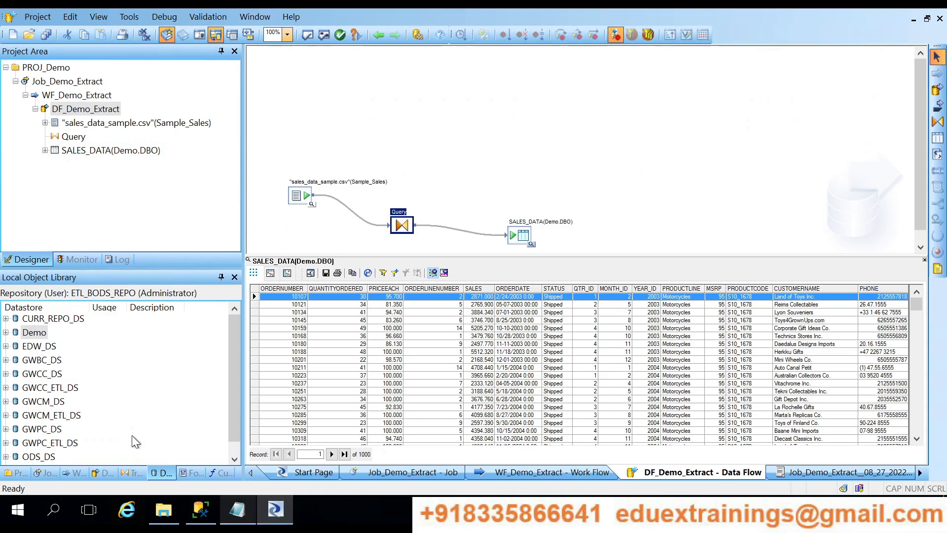
Create a new Excel workbook format in the local object library's file formats and name it Demo_Customer.
left_click(196, 474)
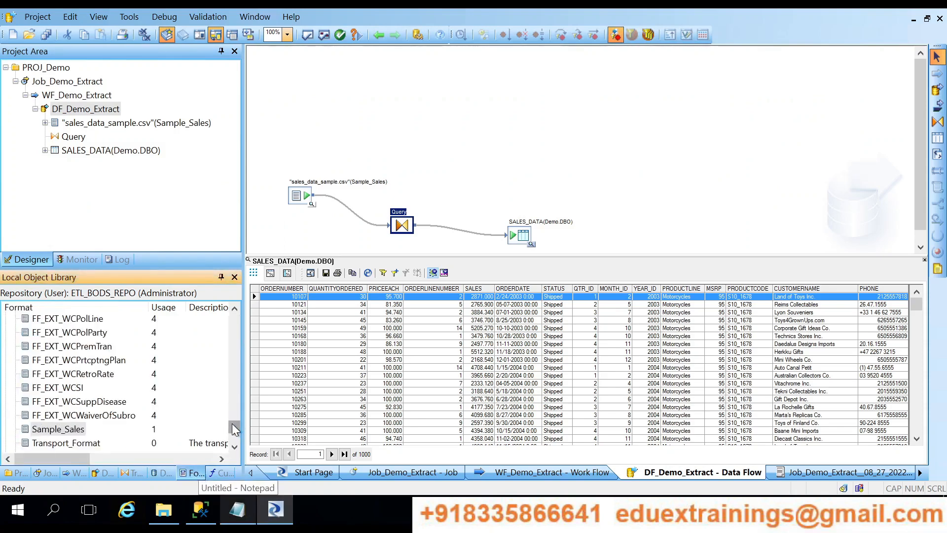
left_click_drag(235, 428, 229, 313)
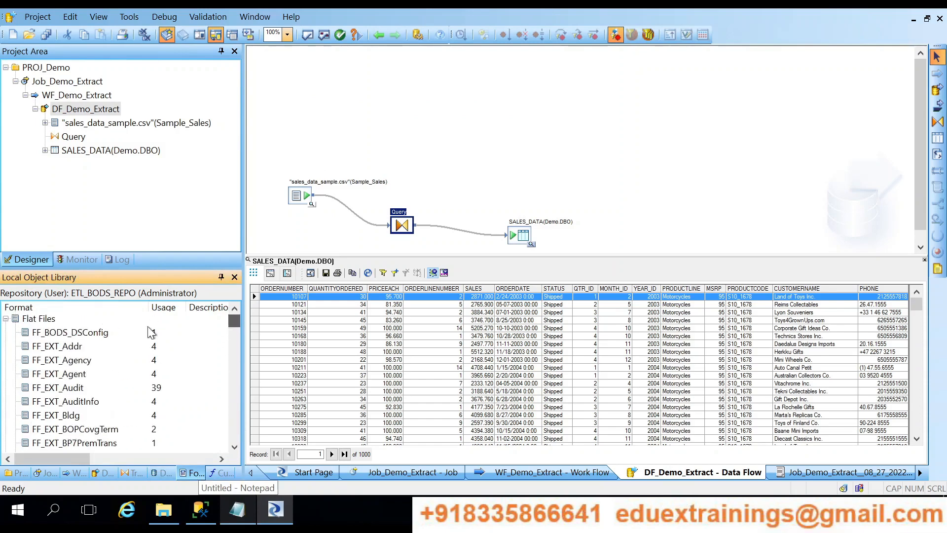
left_click(6, 319)
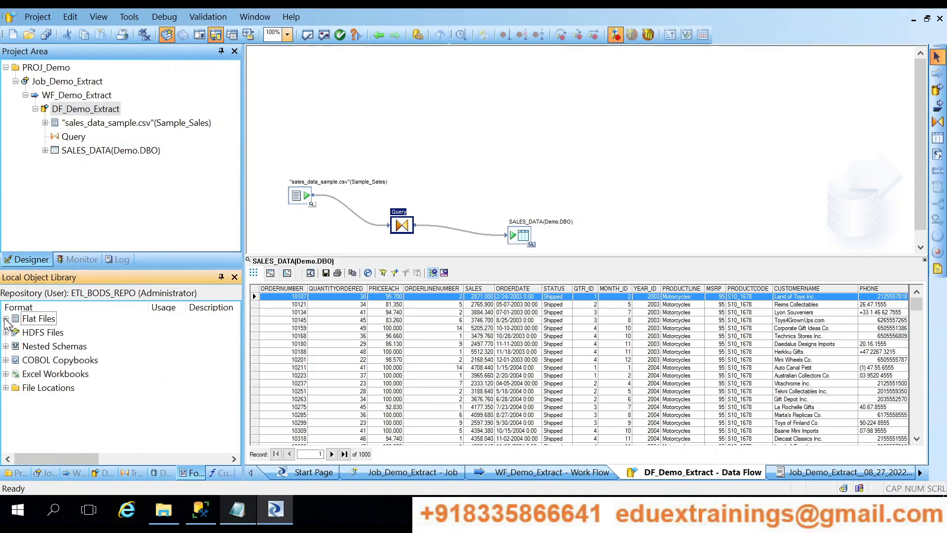
left_click(6, 374)
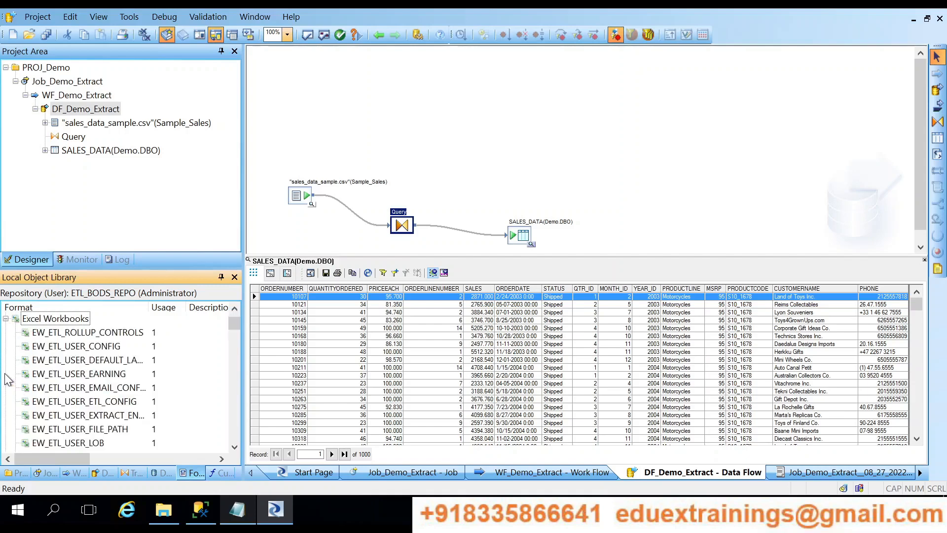
right_click(62, 321)
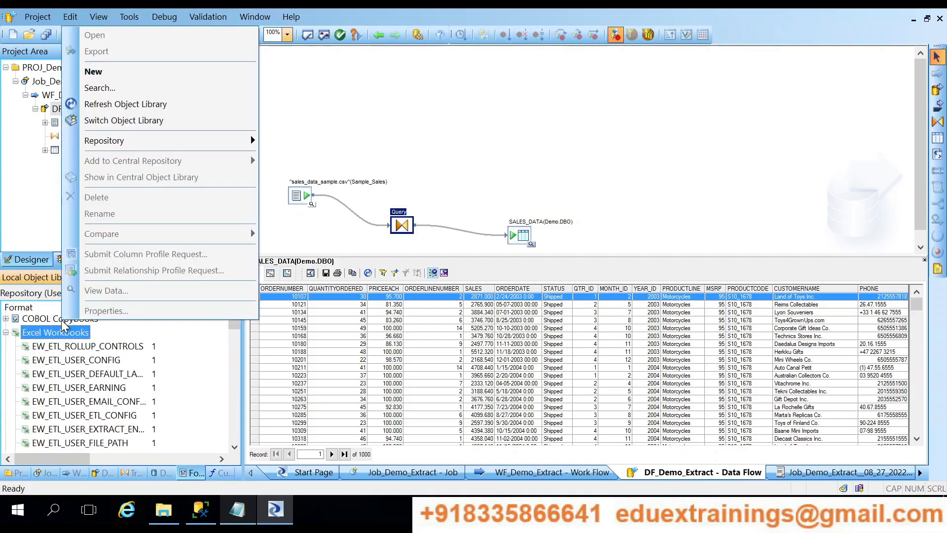
left_click(120, 72)
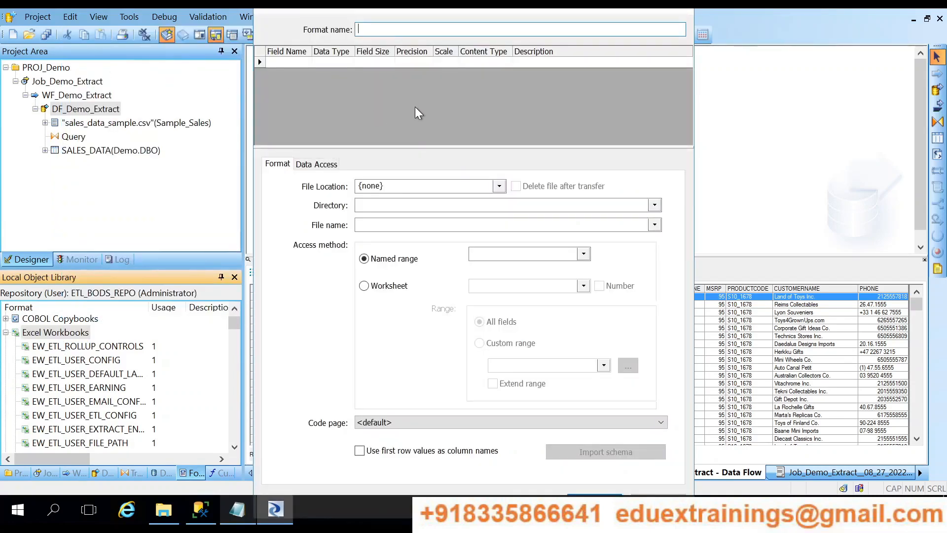
type("Demo_Customer")
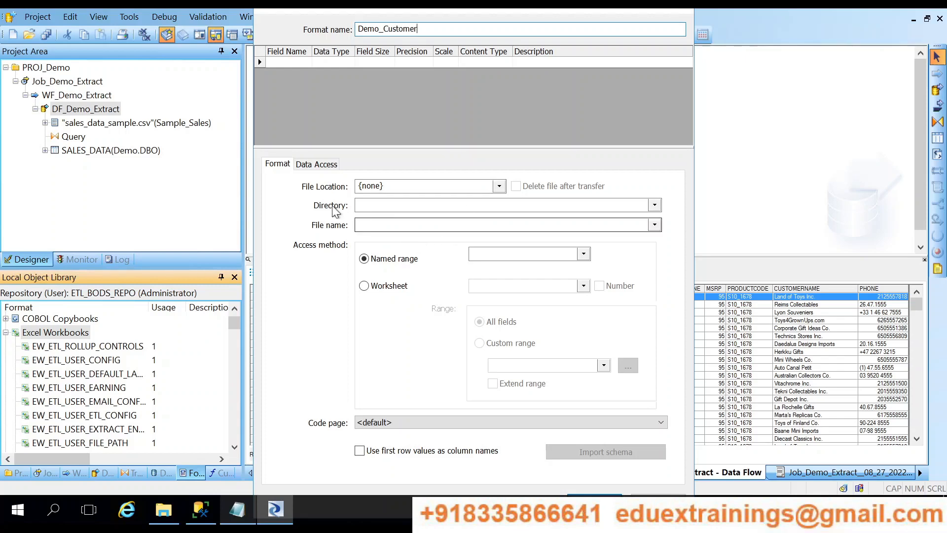
left_click(499, 189)
left_click(498, 188)
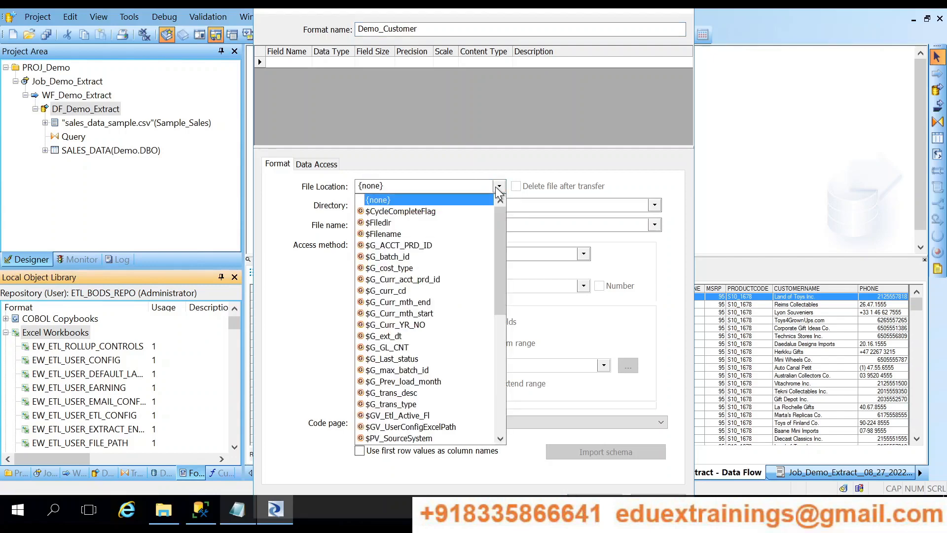
left_click(499, 187)
left_click(498, 188)
Set the directory of the Demo_Customer format to the Trainning folder on the desktop.
left_click(655, 205)
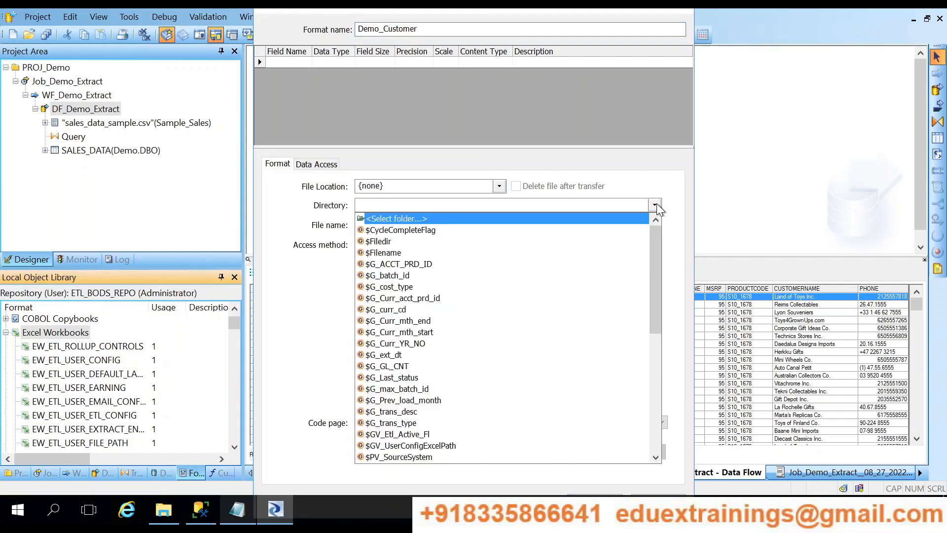
left_click(390, 219)
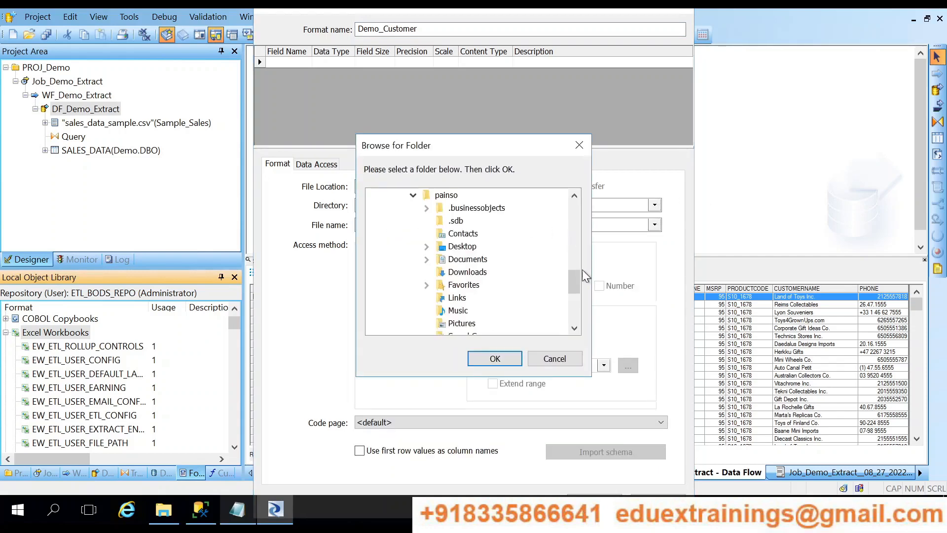
left_click_drag(575, 277, 575, 295)
scroll(575, 295, "down", 1)
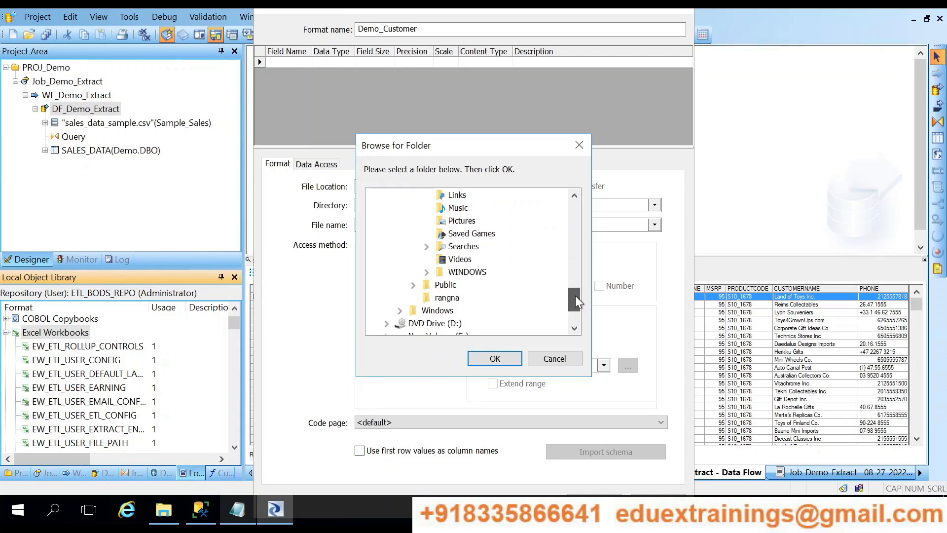
left_click_drag(576, 296, 577, 309)
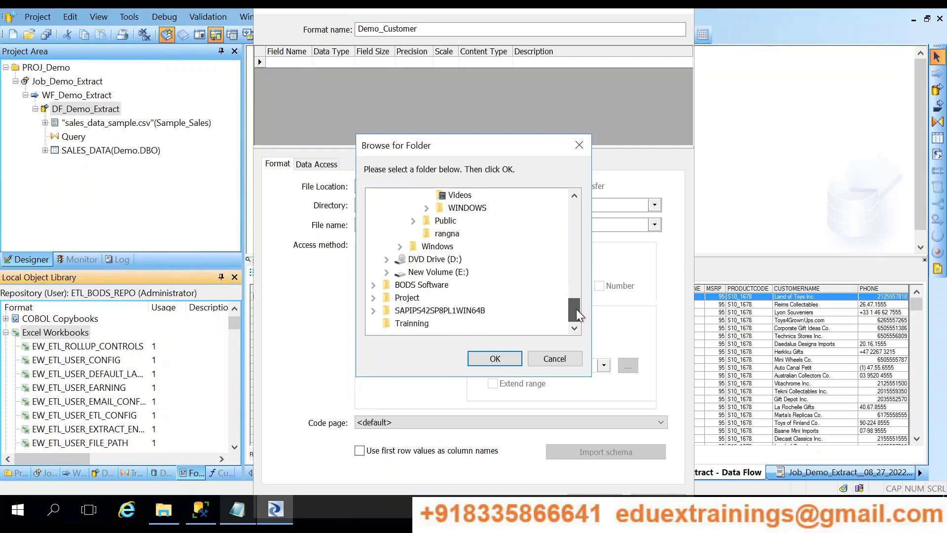
left_click(419, 324)
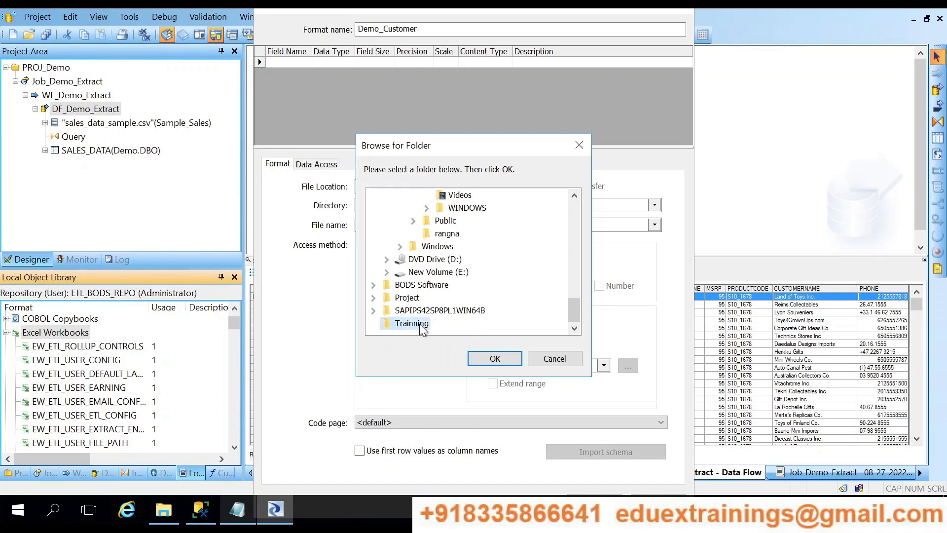
left_click(500, 359)
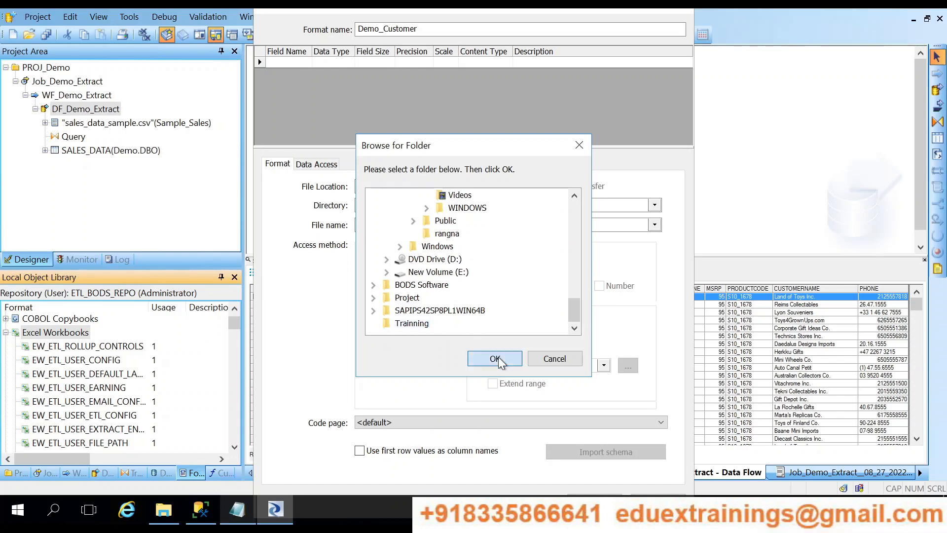
Select Customers.xlsx as the file name of the Demo_Customer format.
left_click(654, 225)
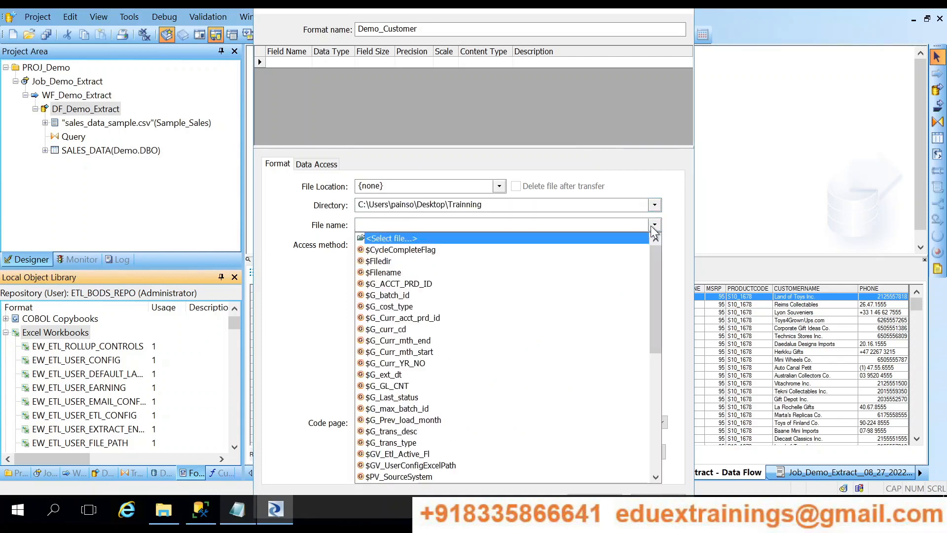
left_click(391, 238)
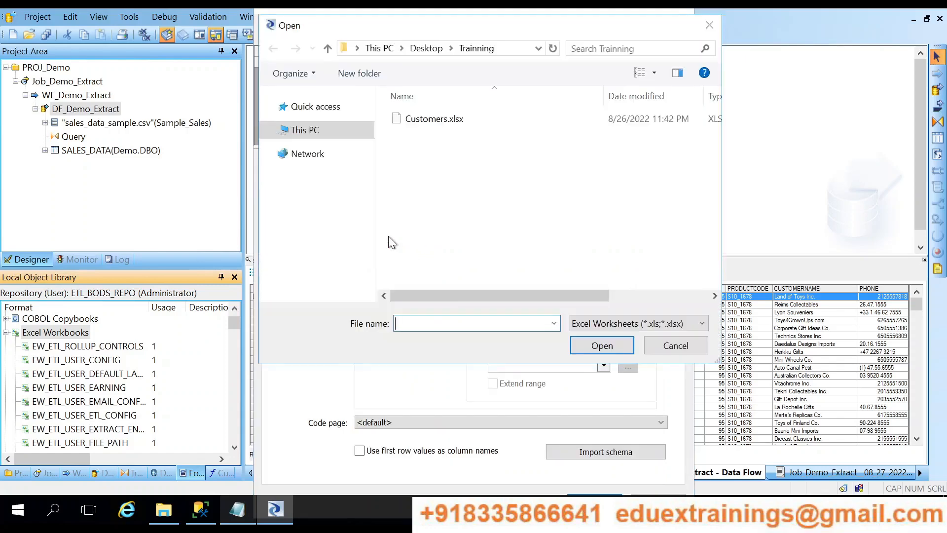
left_click(447, 124)
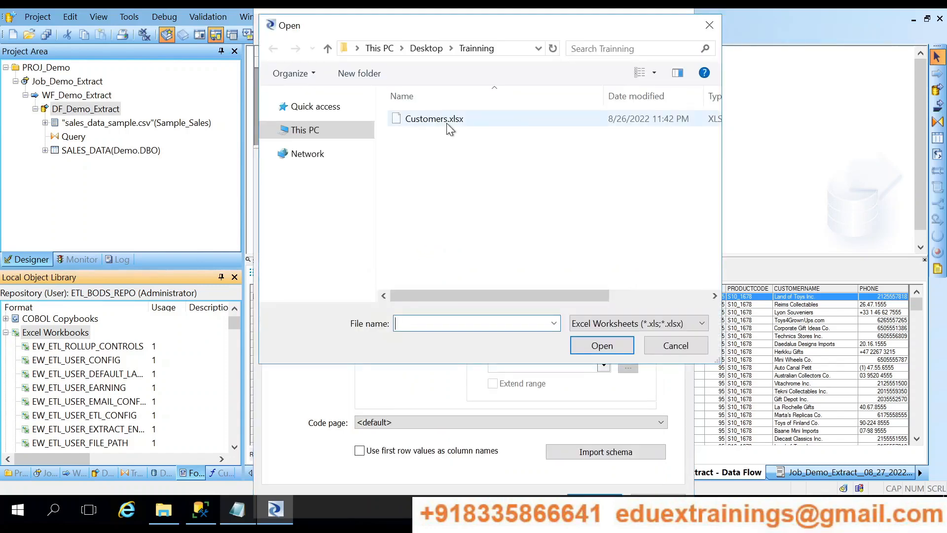
left_click(616, 348)
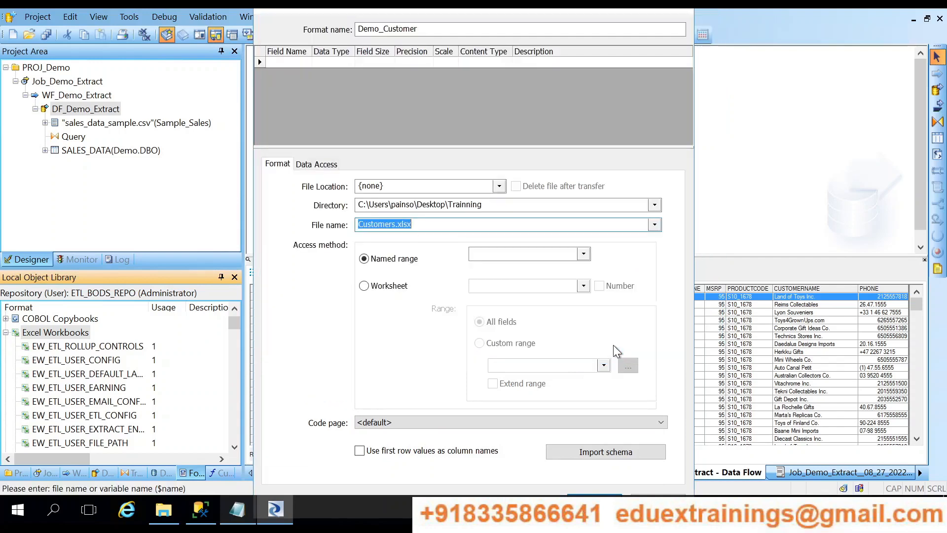
Set the access method to the Contacts worksheet and import its schema using first row values as column names.
left_click(364, 287)
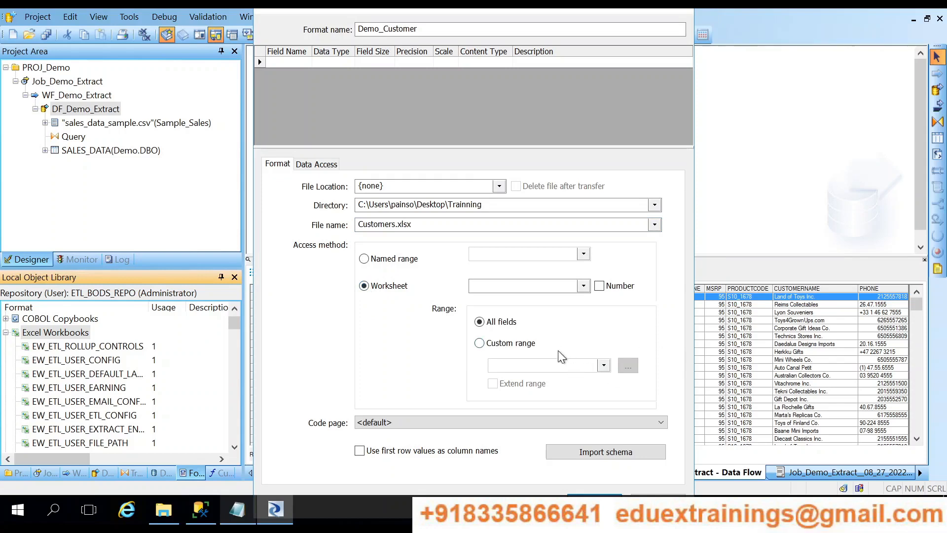
left_click(583, 287)
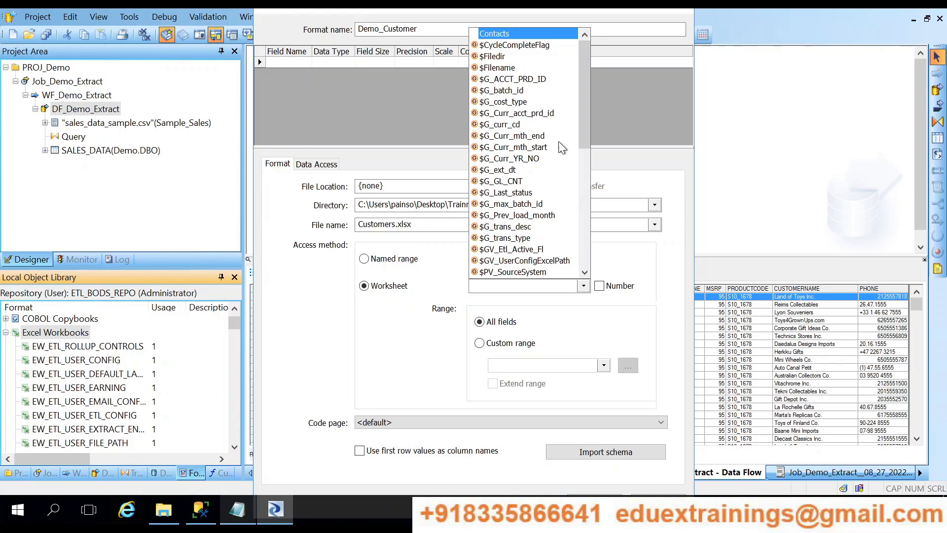
left_click(506, 33)
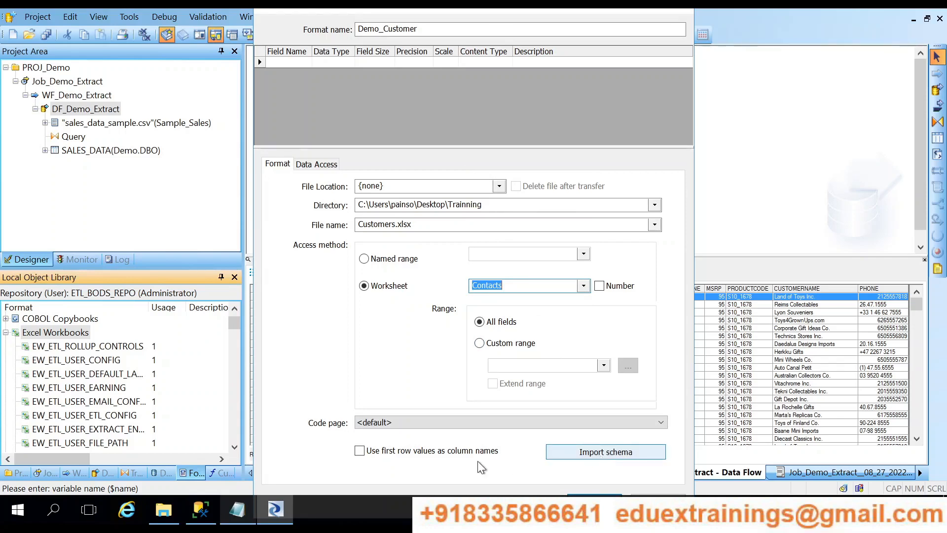
left_click(359, 450)
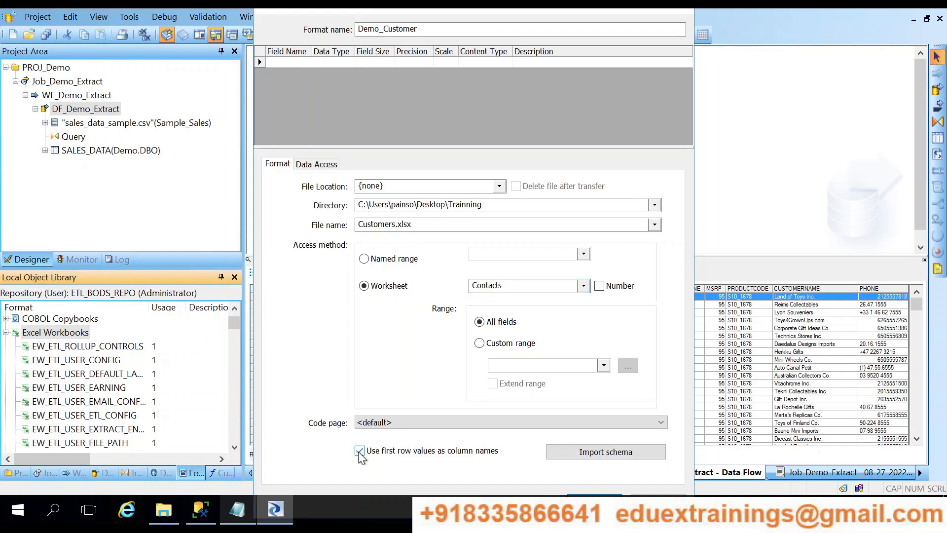
left_click(577, 453)
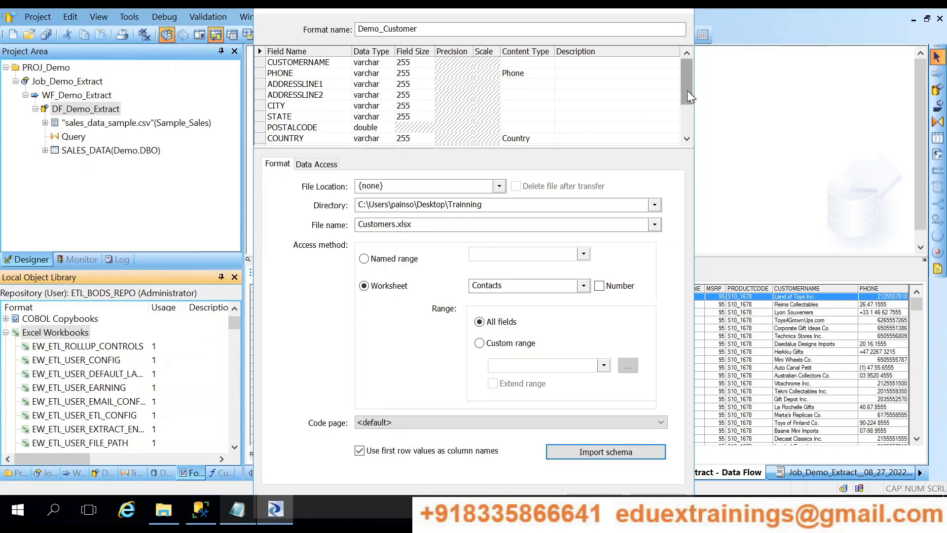
Change the POSTALCODE field of the Demo_Customer format to varchar with field size 50 and save the format.
left_click_drag(687, 90, 694, 126)
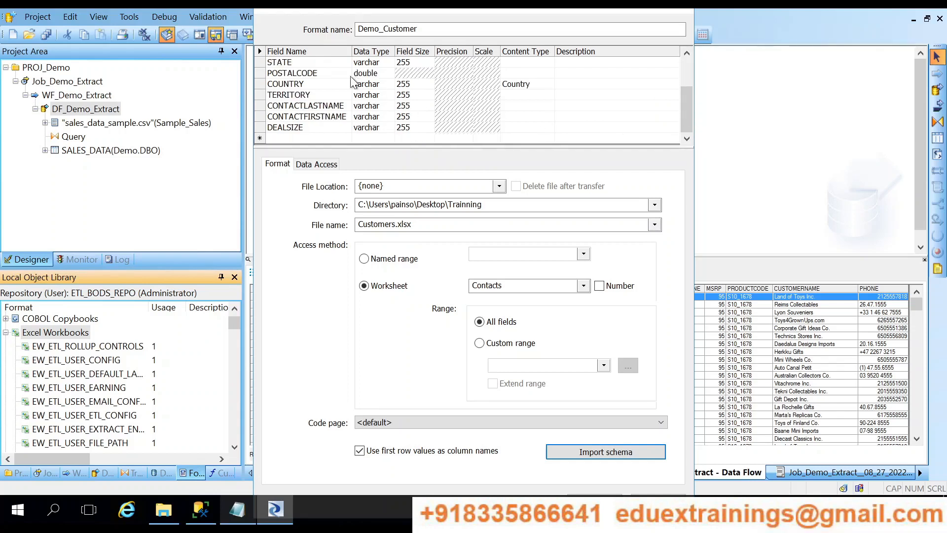
left_click(389, 76)
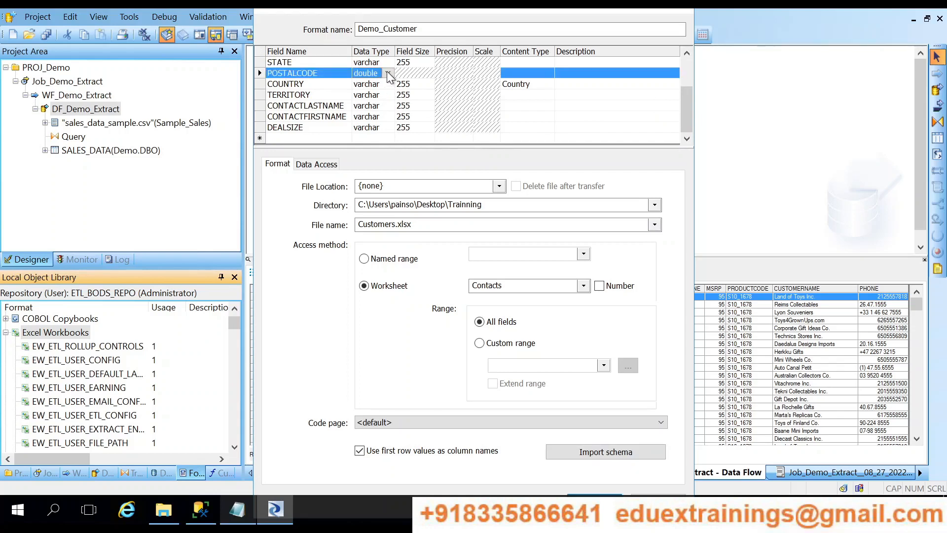
left_click(389, 74)
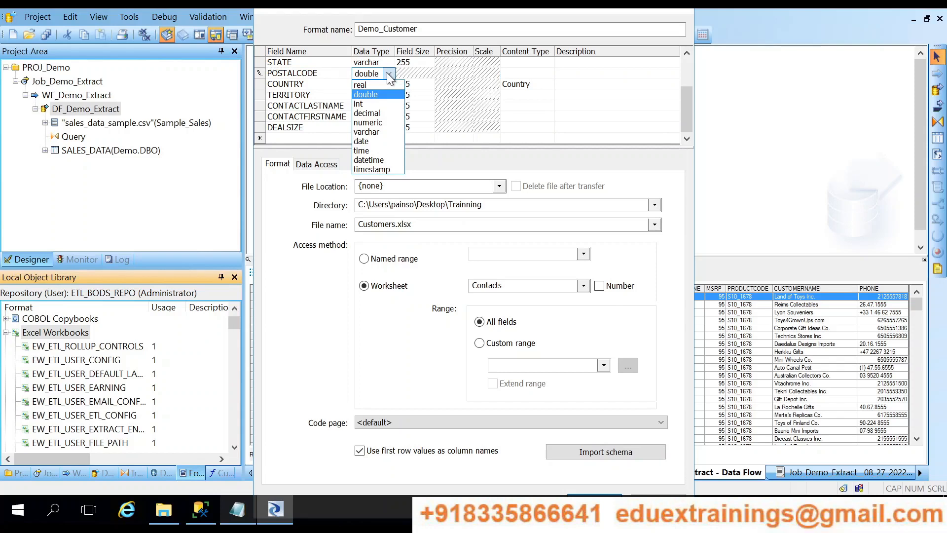
left_click(377, 132)
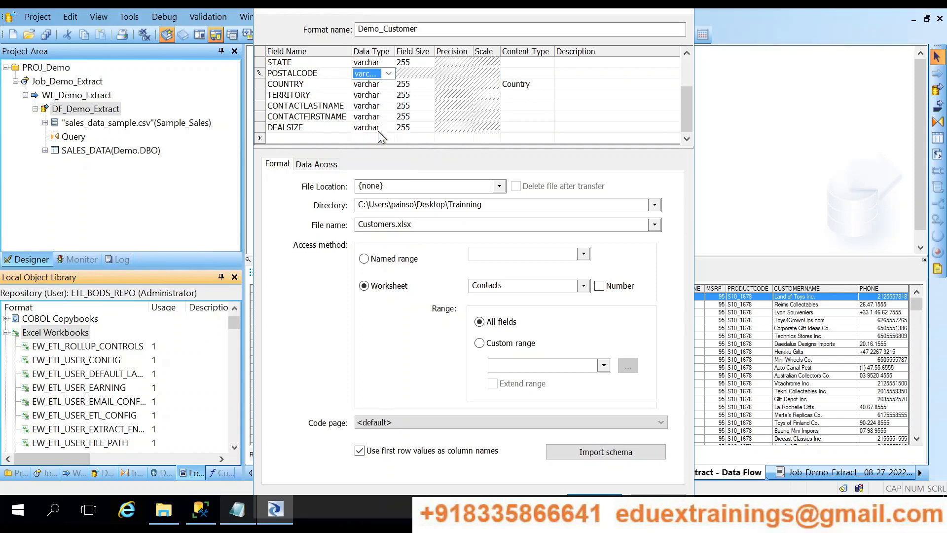
left_click(408, 73)
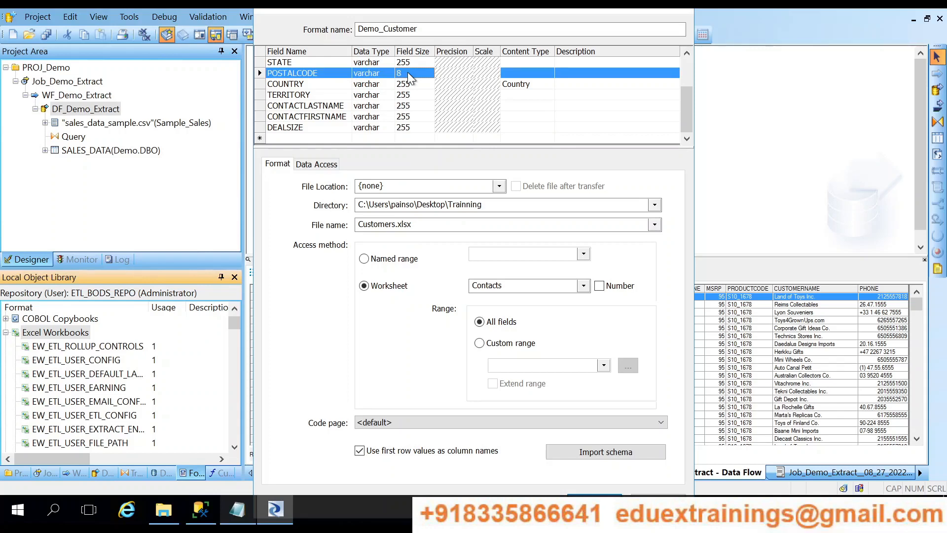
left_click(407, 73)
key("BackSpace")
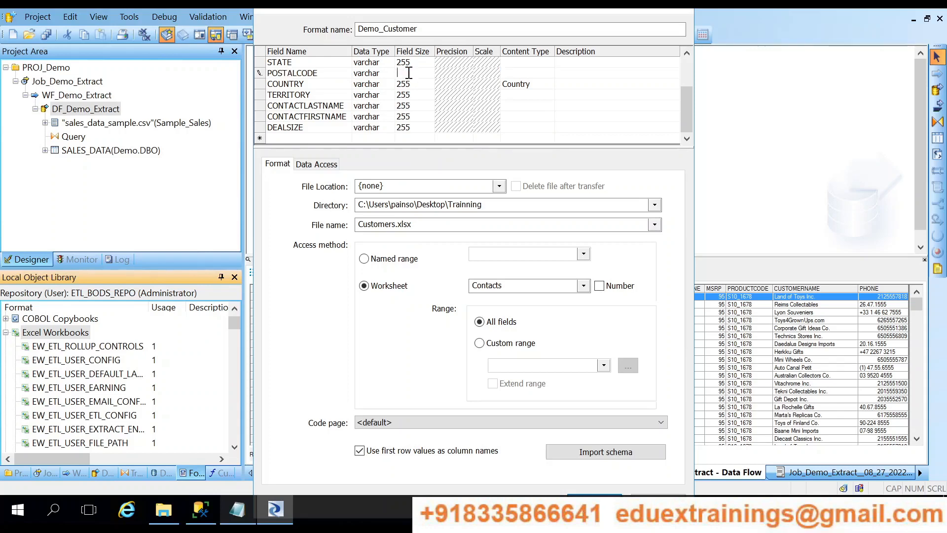
type("50")
double_click(271, 4)
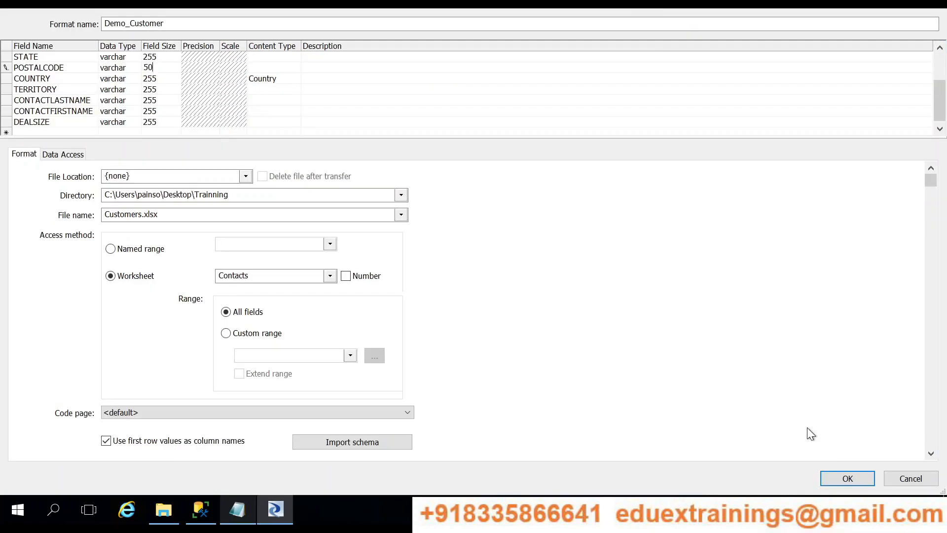
left_click(844, 478)
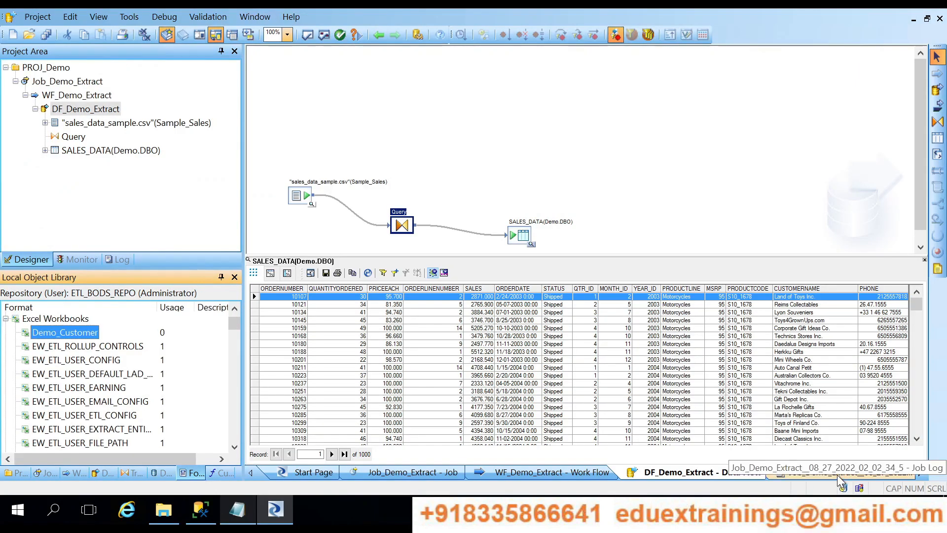
Close the SALES_DATA data preview and add the Demo_Customer workbook to DF_Demo_Extract as a second source feeding Query.
left_click(924, 261)
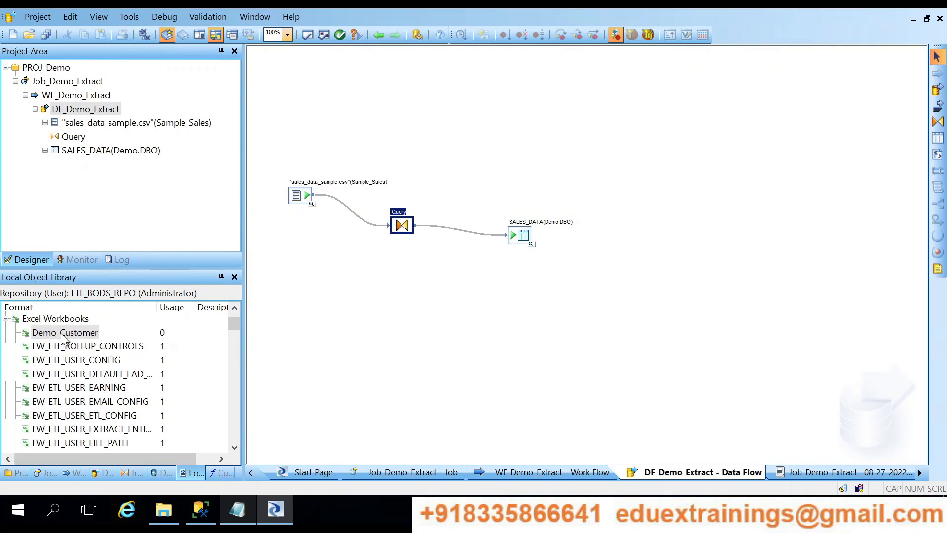
mouse_move(99, 332)
left_mouse_down()
mouse_move(275, 268)
mouse_move(380, 247)
mouse_move(408, 224)
mouse_move(402, 232)
left_mouse_up()
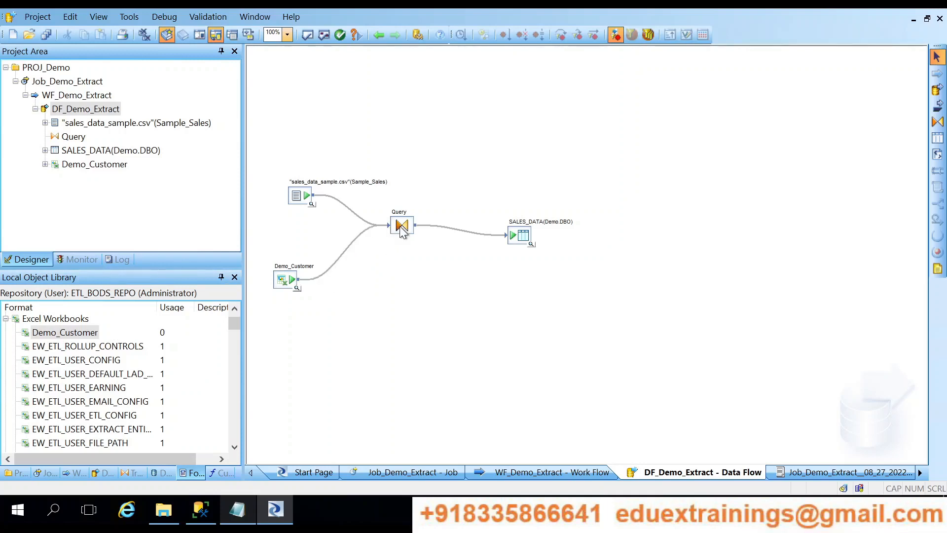
Define an inner join pair in the Query transform's FROM clause with Sample_Sales as left and Demo_Customer as right input.
double_click(400, 225)
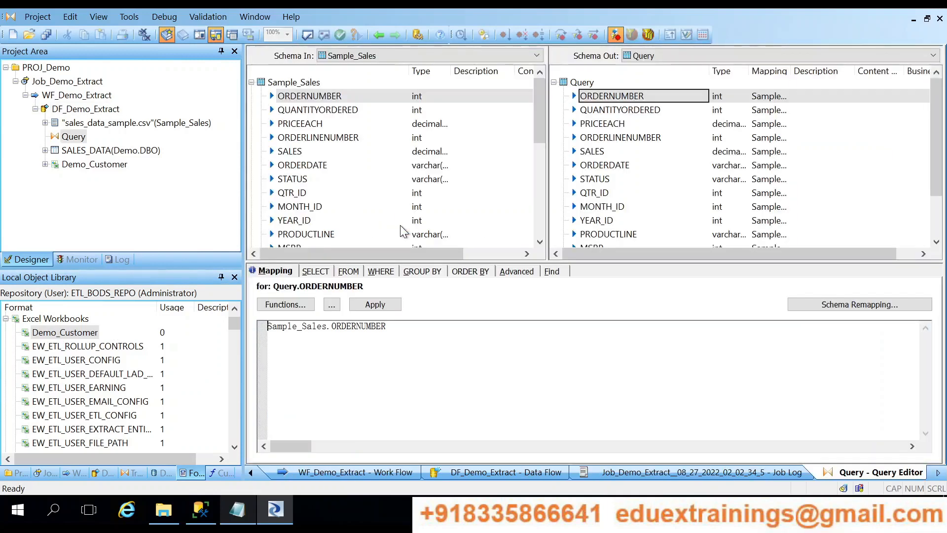
left_click(349, 272)
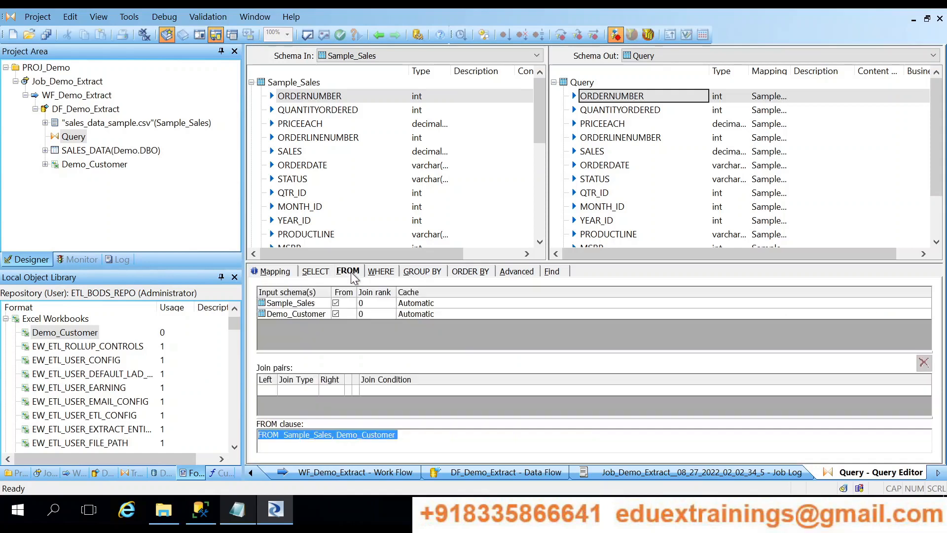
left_click(269, 391)
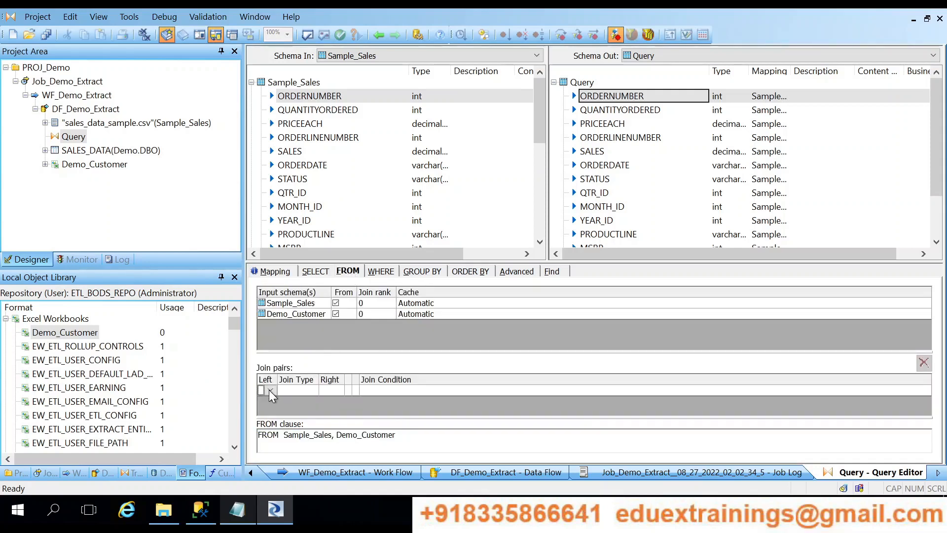
left_click(271, 391)
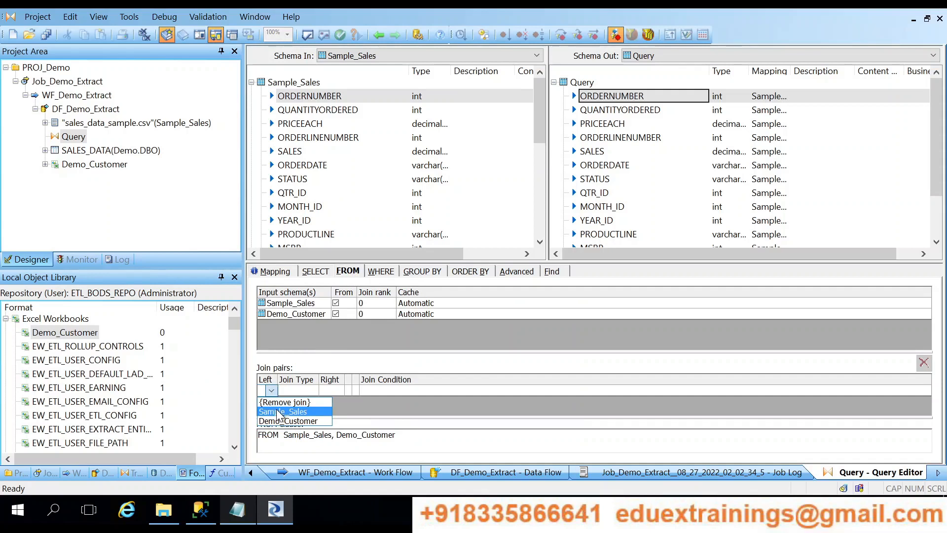
left_click(278, 412)
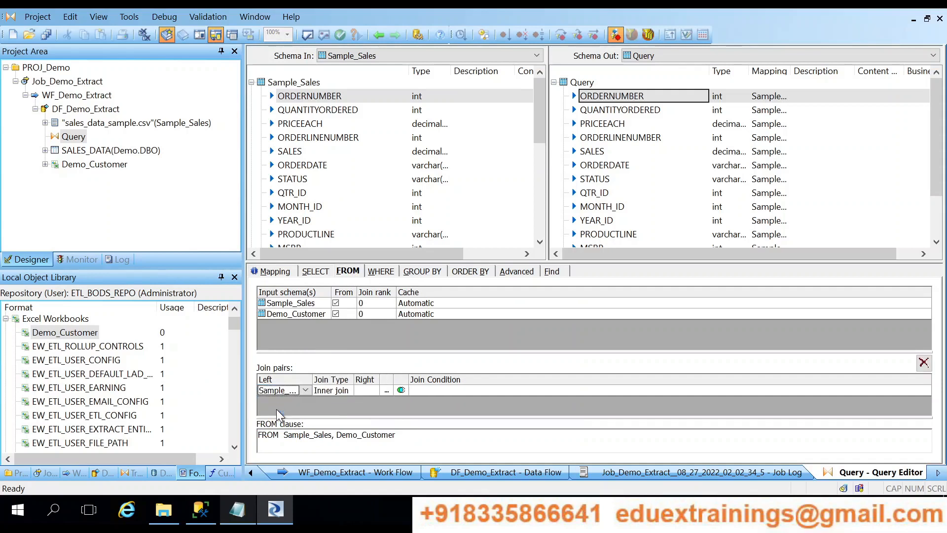
left_click(372, 391)
left_click(373, 392)
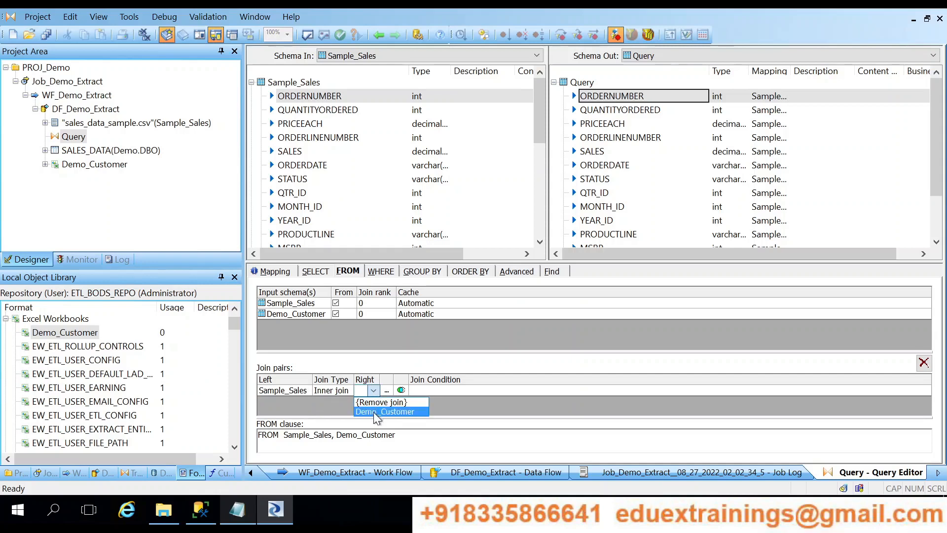
left_click(376, 413)
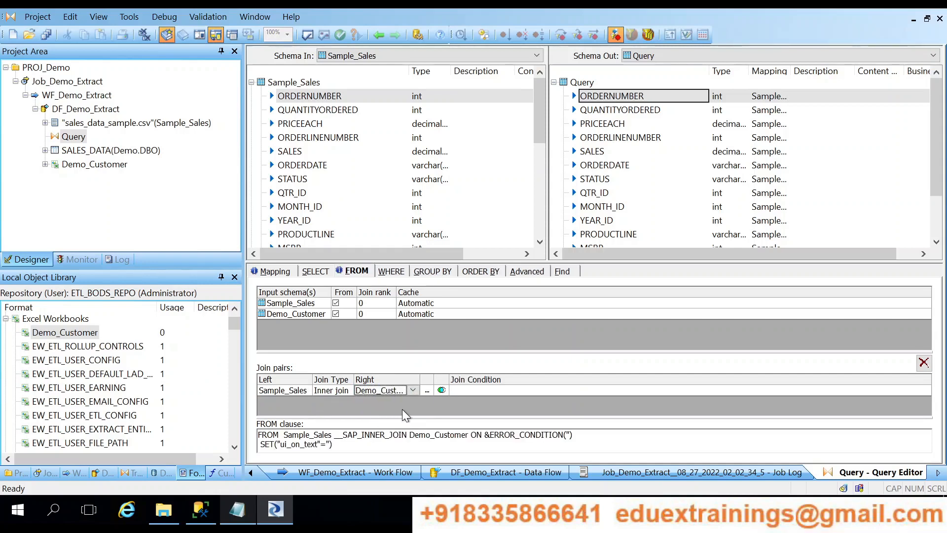
Enter Demo_Customer.CUSTOMERNAME = Sample_Sales.CUSTOMERNAME as the join condition in the Smart Editor.
left_click(427, 390)
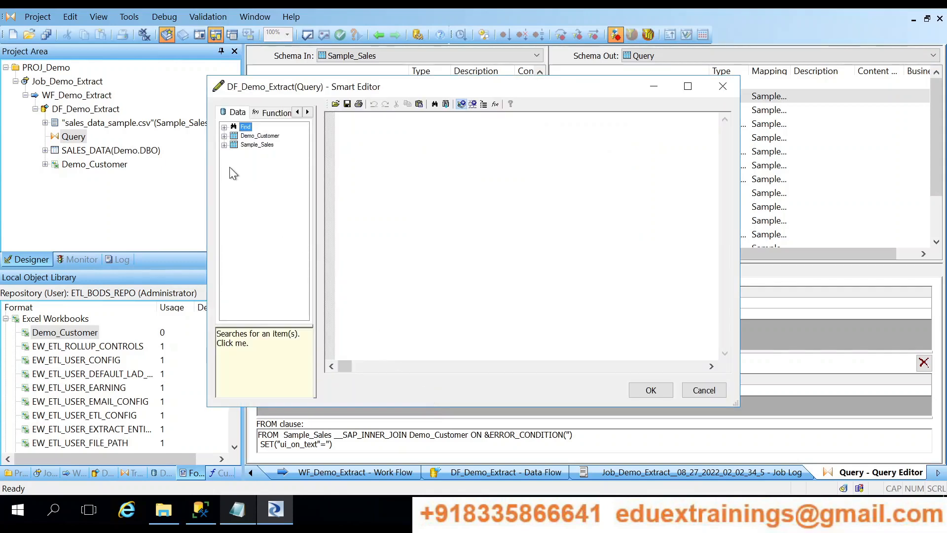
left_click(225, 136)
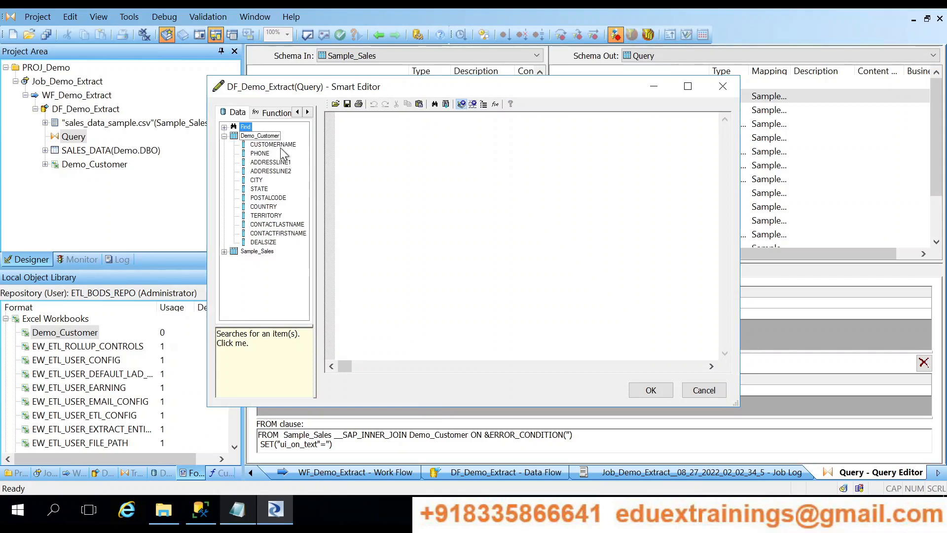
left_click_drag(280, 144, 396, 142)
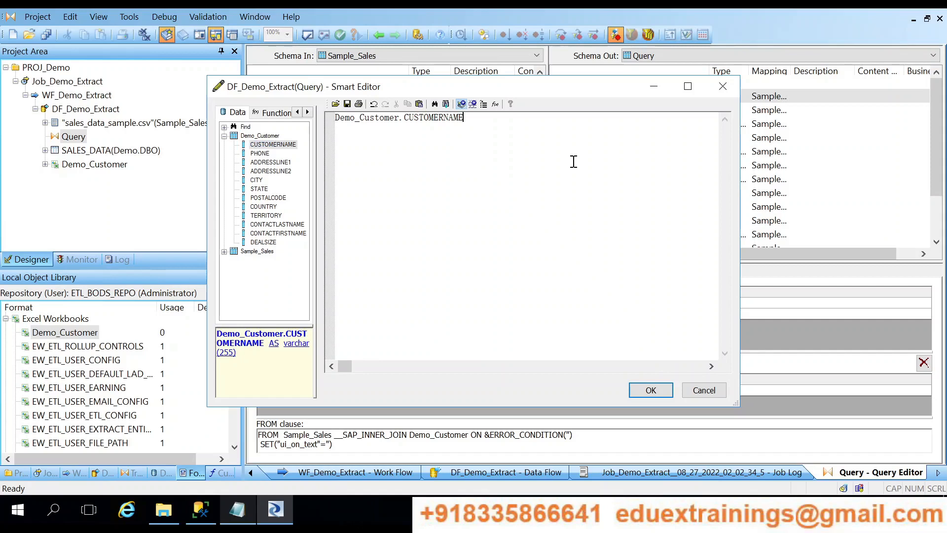
type("=")
left_click(225, 251)
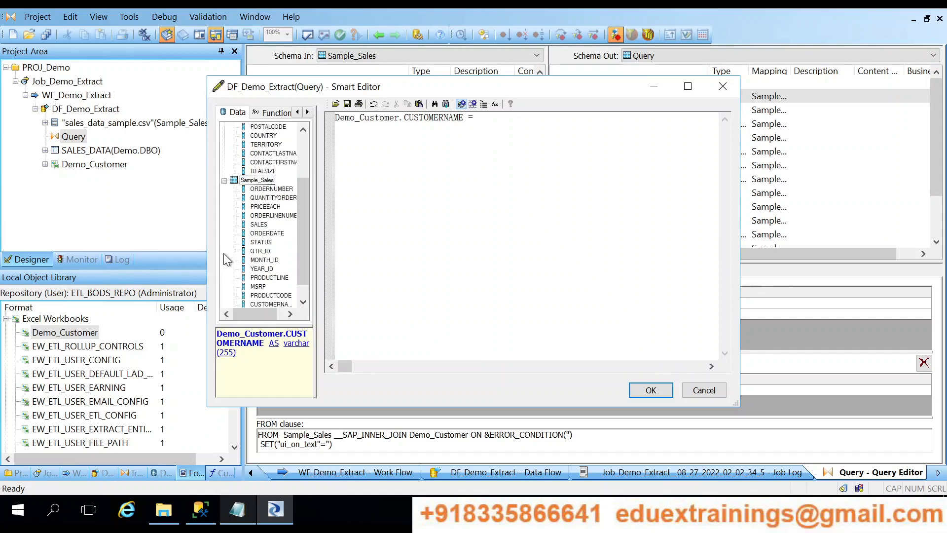
scroll(301, 211, "down", 3)
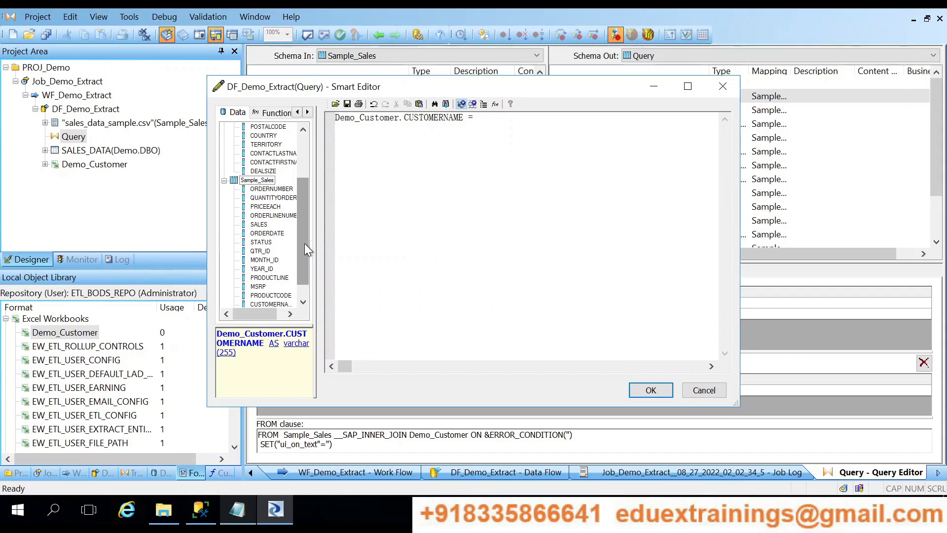
left_click_drag(305, 244, 547, 129)
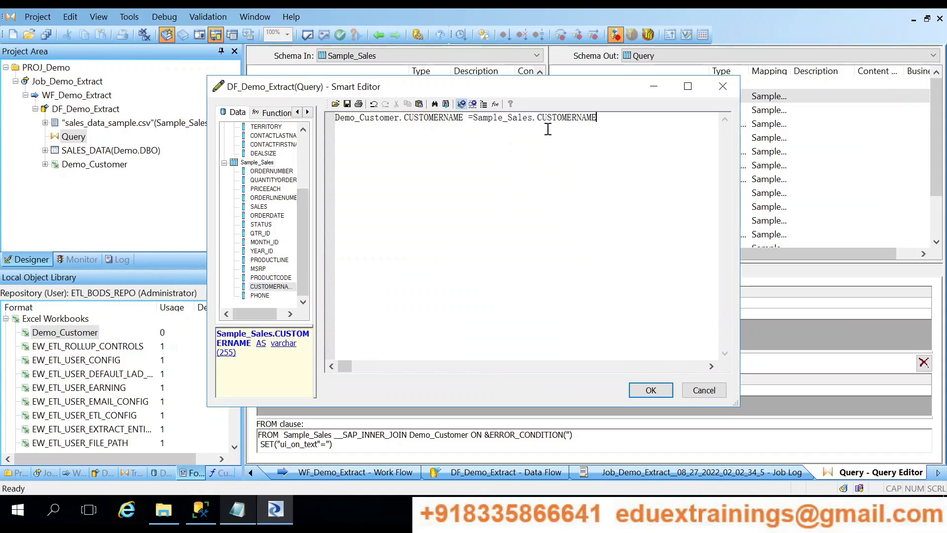
Extend the join condition with a second line, "Demo_Customer.PHONE and Sample_Sales.PHONE", linked by "and", and apply it to the join pair.
type("and")
key("Return")
scroll(305, 158, "up", 4)
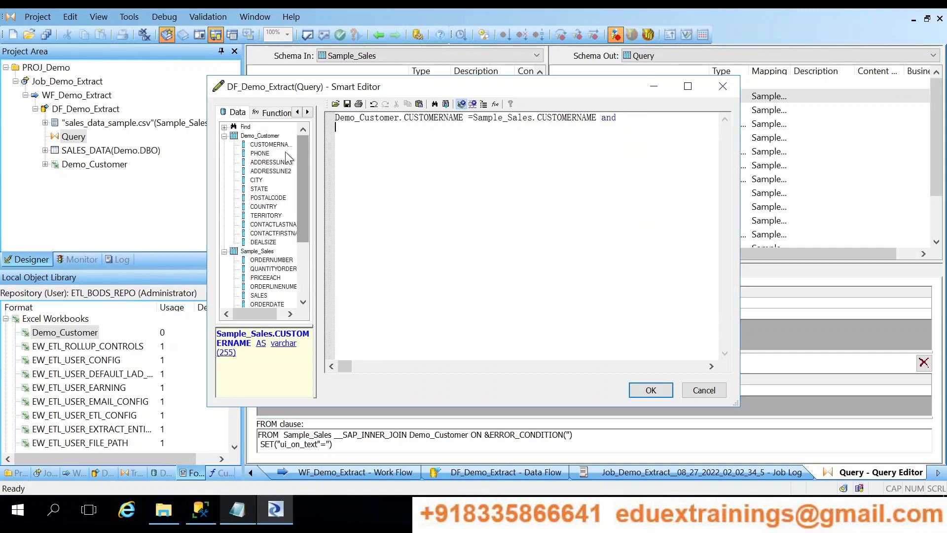
left_click(259, 154)
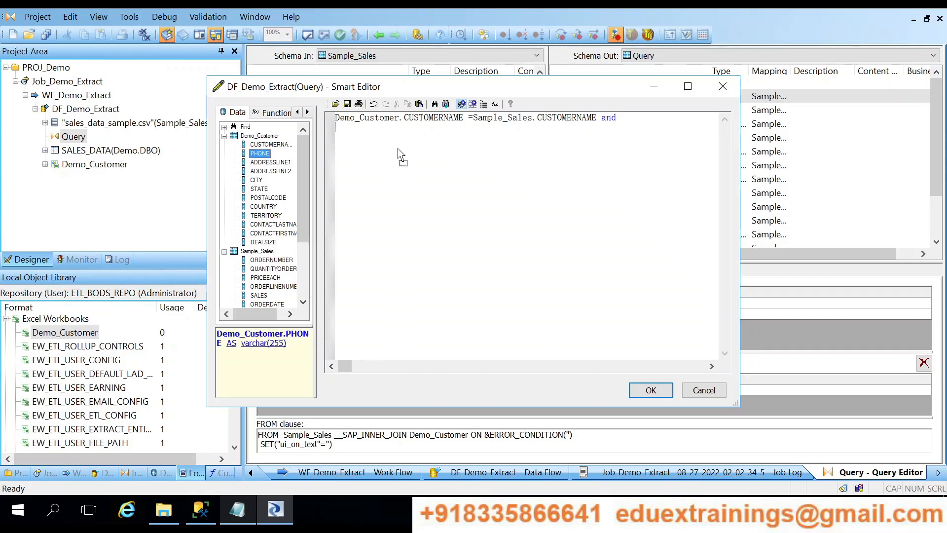
left_click_drag(399, 156, 399, 149)
type("and")
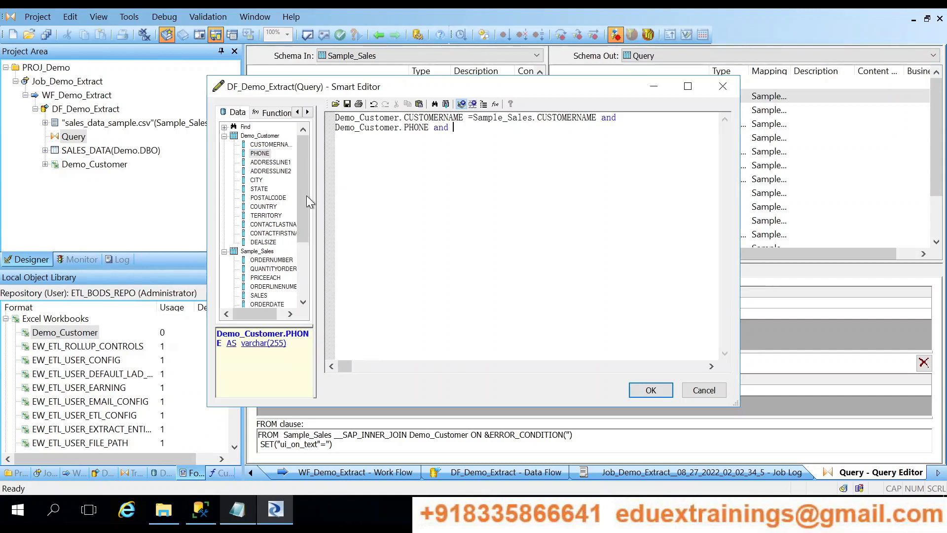
scroll(305, 244, "down", 3)
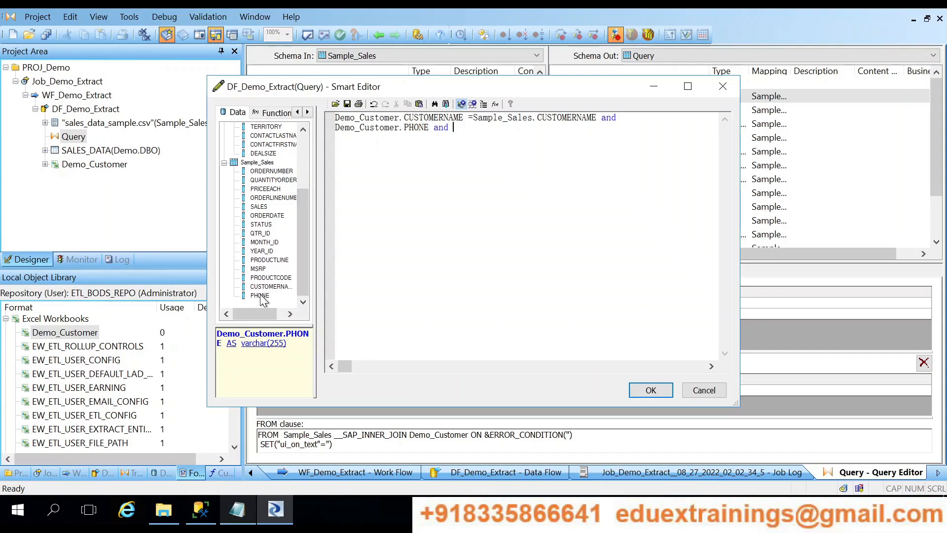
left_click_drag(260, 295, 492, 145)
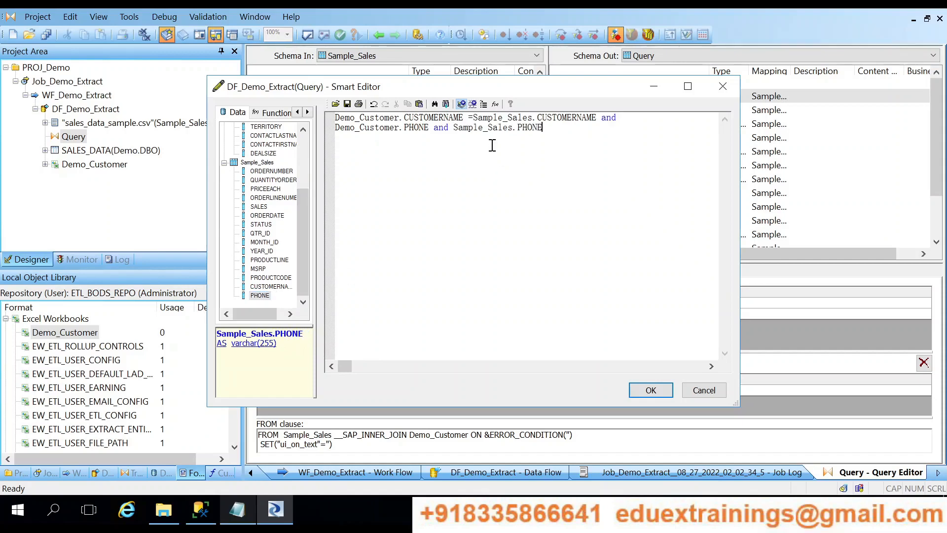
left_click(651, 390)
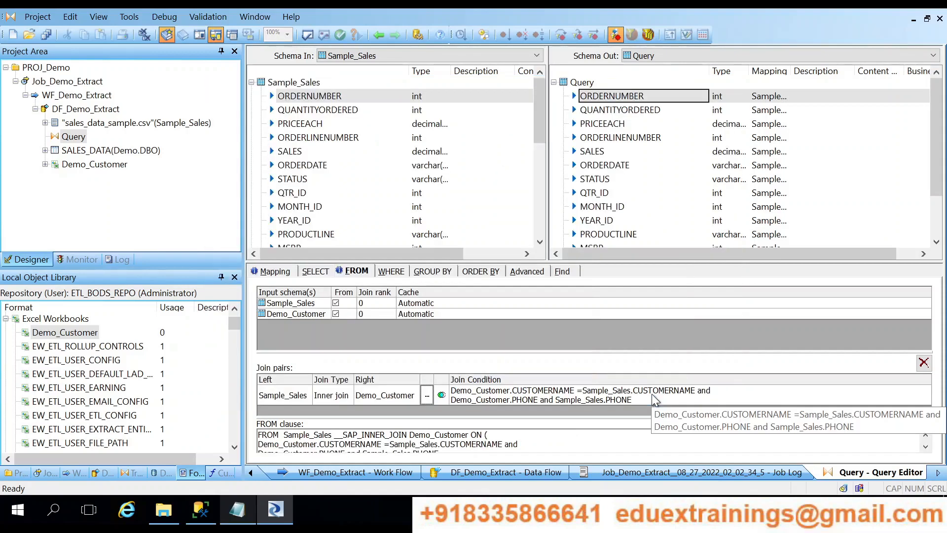
Compare the Sample_Sales and Demo_Customer input columns with the Query output schema to identify unmapped customer columns.
left_click(251, 83)
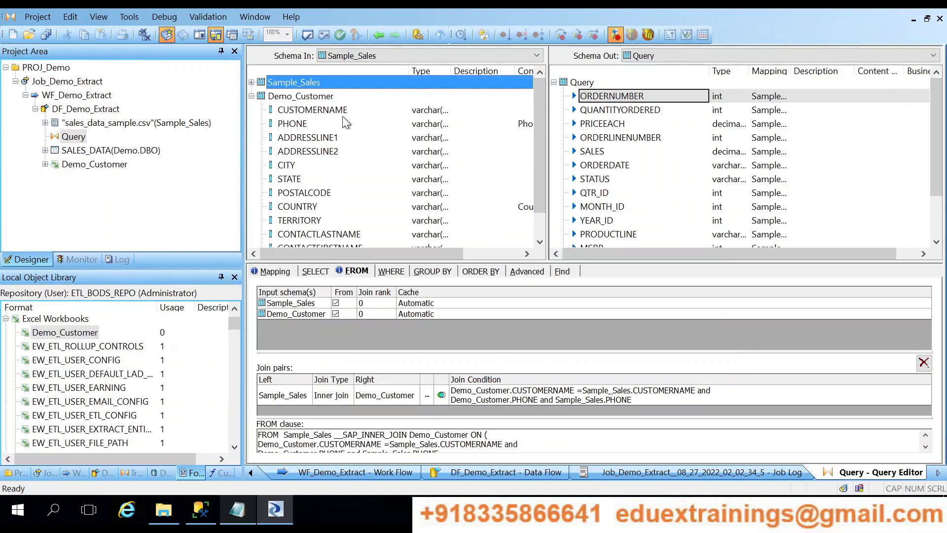
left_click(251, 83)
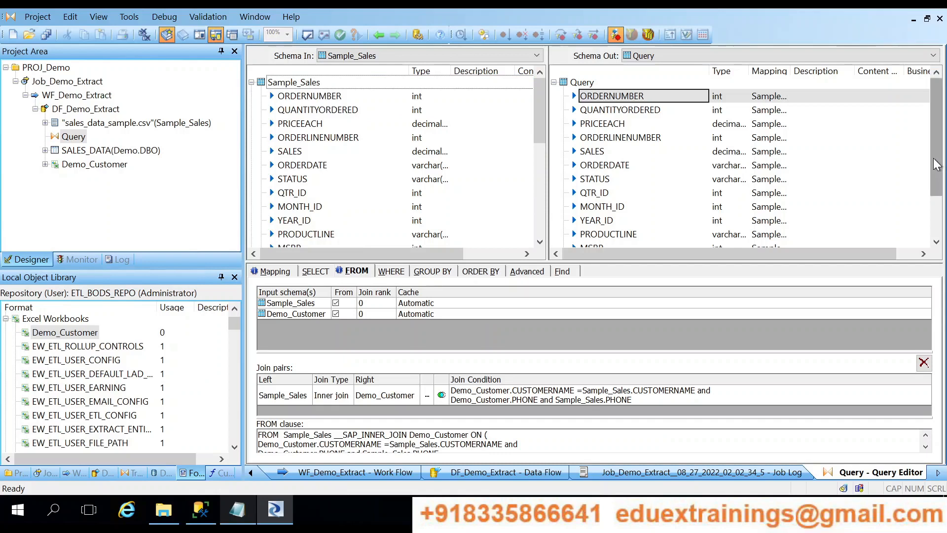
left_click_drag(936, 164, 939, 208)
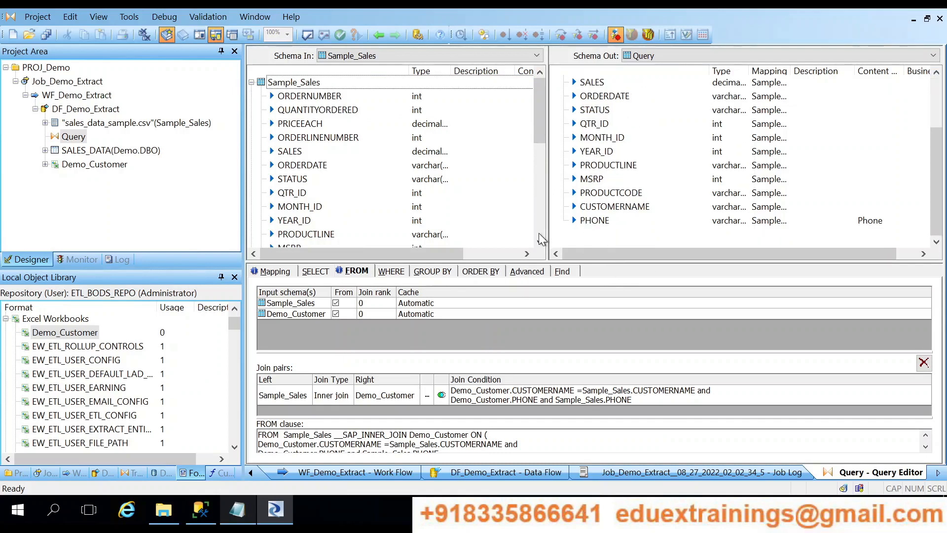
left_click_drag(540, 138, 544, 237)
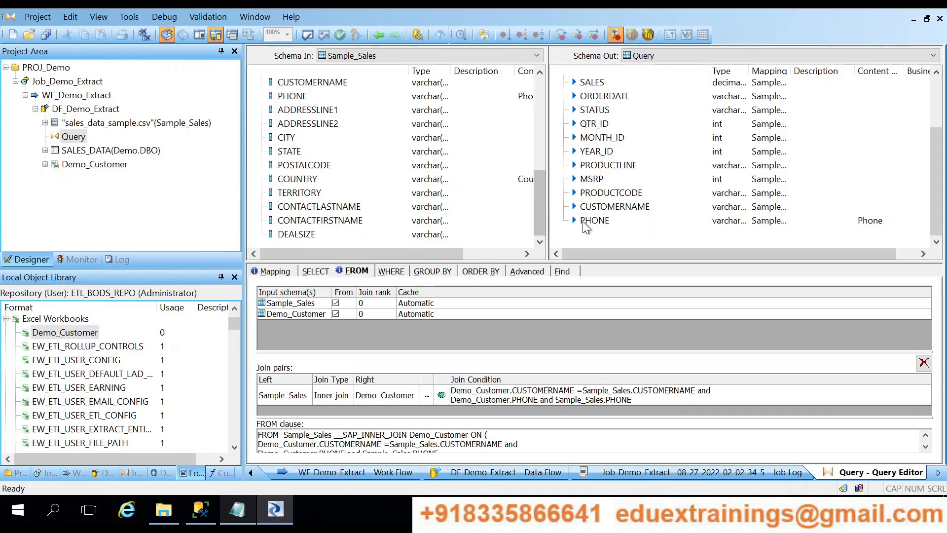
scroll(596, 216, "up", 4)
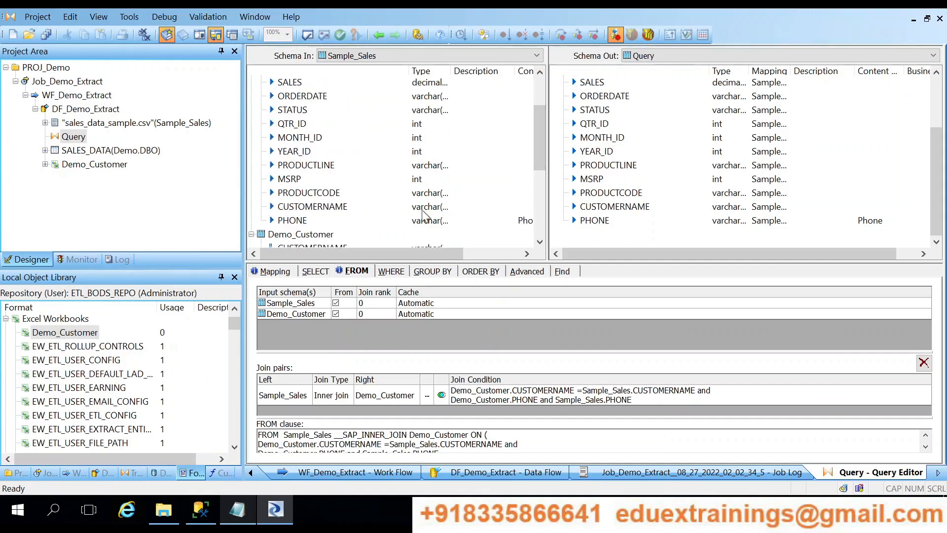
left_click(541, 243)
left_click(541, 243)
left_click(541, 243)
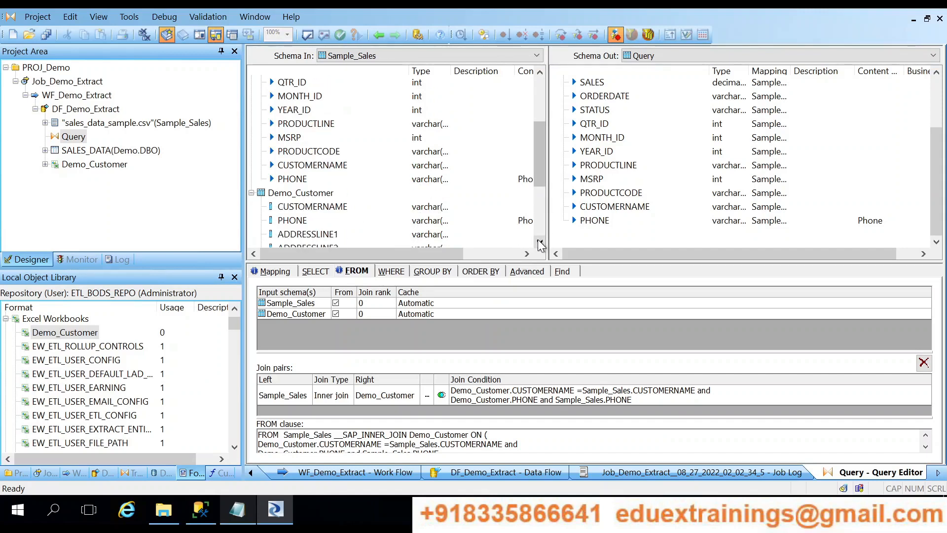
left_click(541, 243)
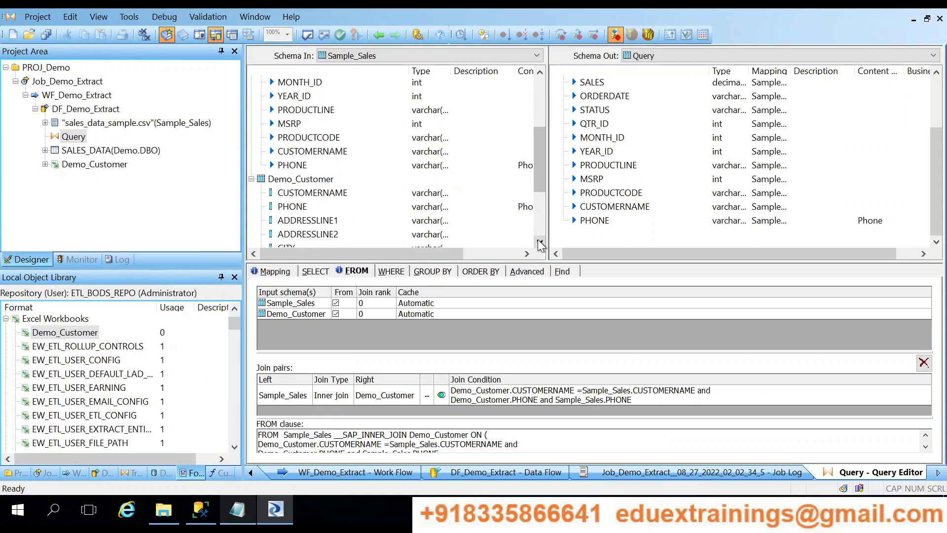
left_click(541, 243)
left_click(541, 243)
scroll(306, 192, "down", 1)
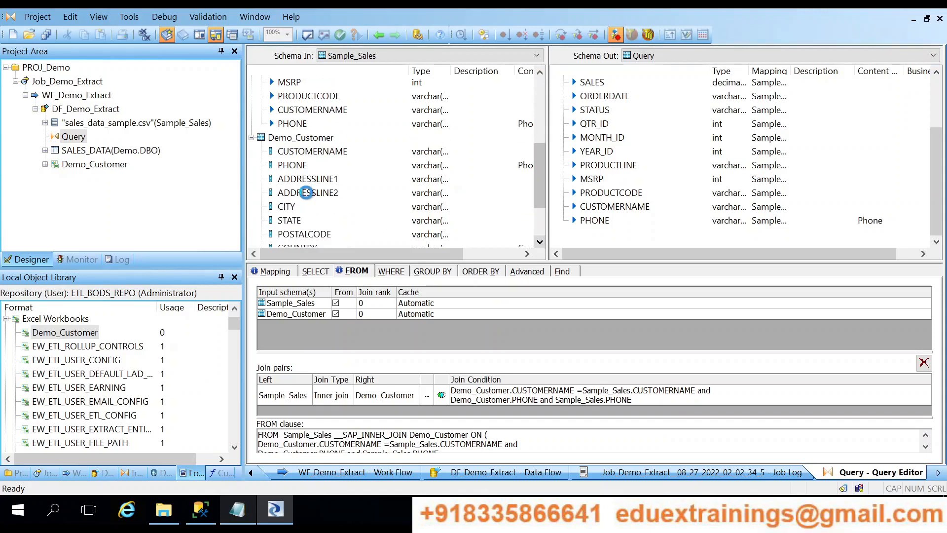
Map the Demo_Customer columns ADDRESSLINE1 through DEALSIZE into the Query output schema, inserted below PHONE.
scroll(306, 192, "down", 5)
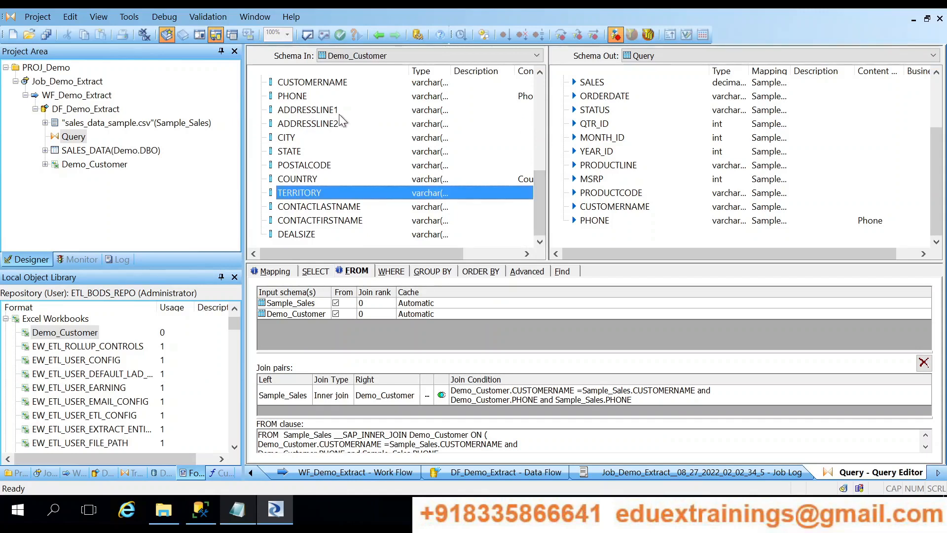
left_click(319, 112)
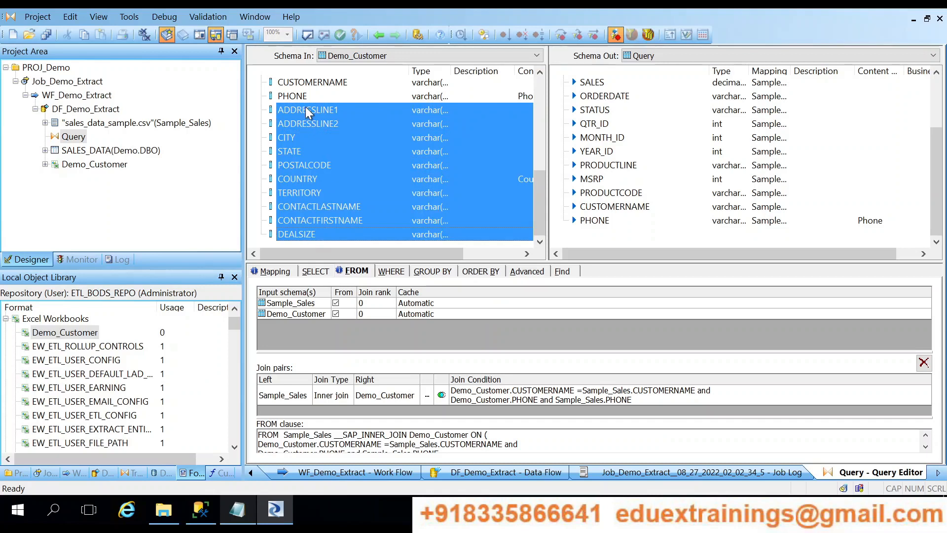
left_click_drag(305, 107, 470, 186)
left_click_drag(553, 207, 611, 241)
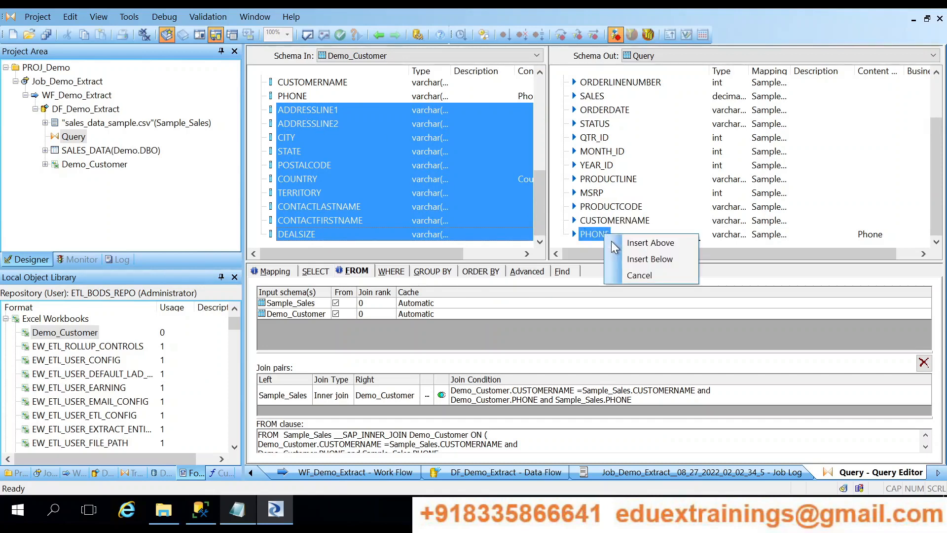
left_click(655, 262)
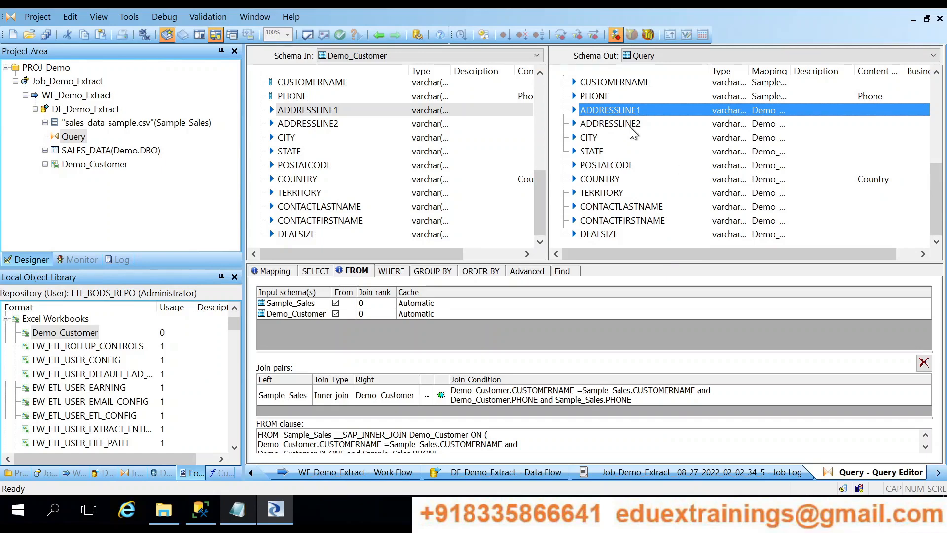
Return to the DF_Demo_Extract data flow, validate all objects in view and review the validation output.
left_click(379, 34)
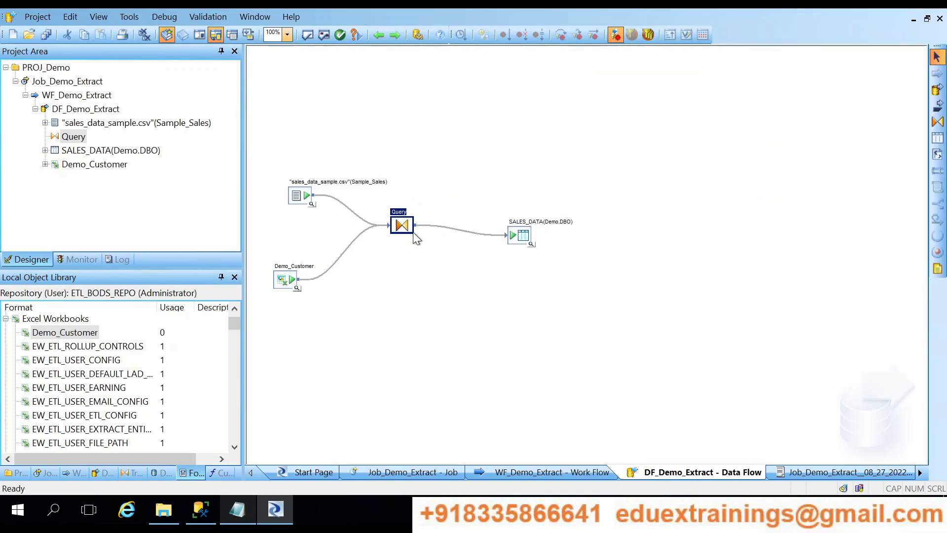
left_click(49, 38)
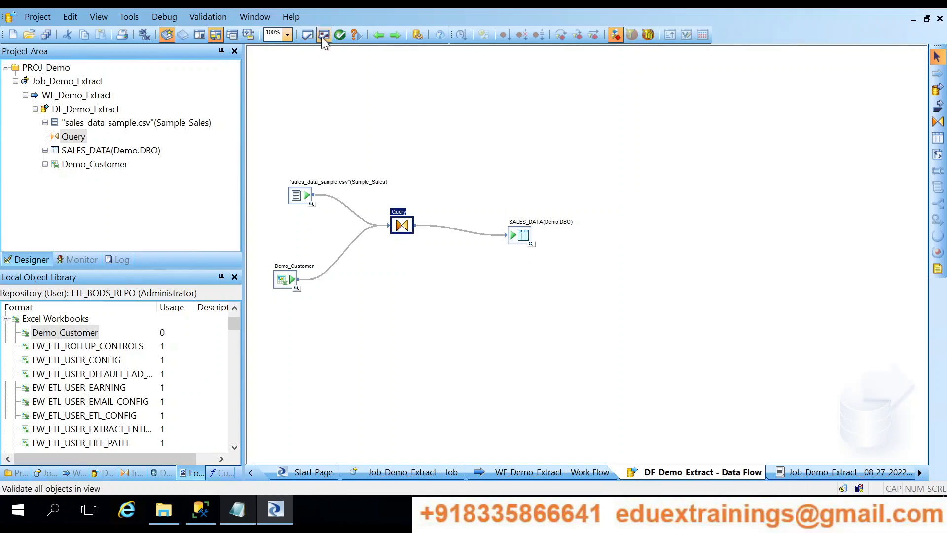
left_click(321, 37)
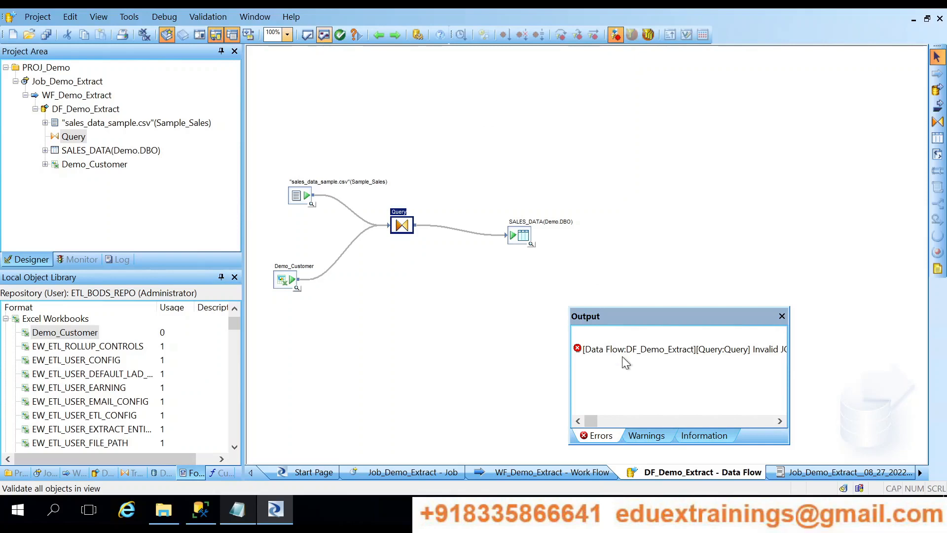
left_click_drag(593, 418, 596, 418)
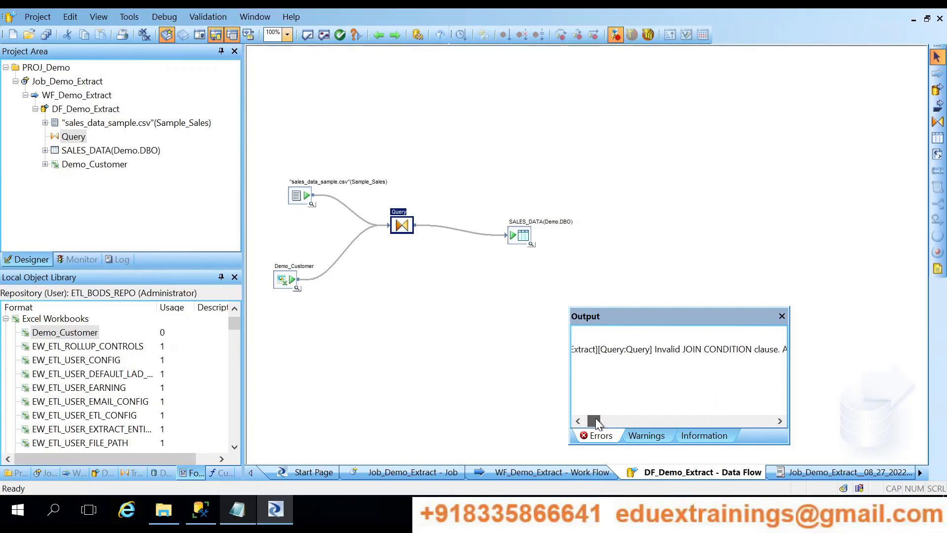
left_click(782, 316)
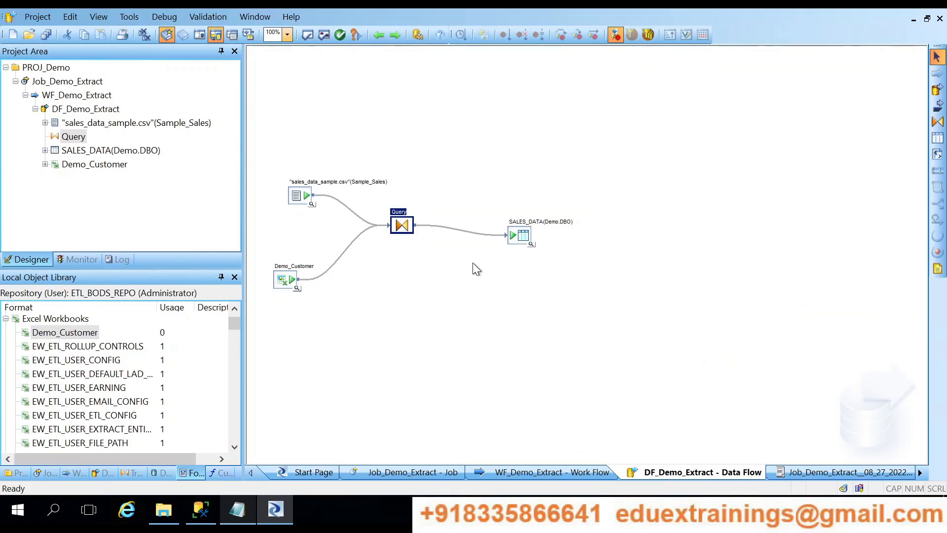
Correct the second line of the Query join condition to Demo_Customer.PHONE = Sample_Sales.PHONE by replacing "and" with "=".
double_click(402, 226)
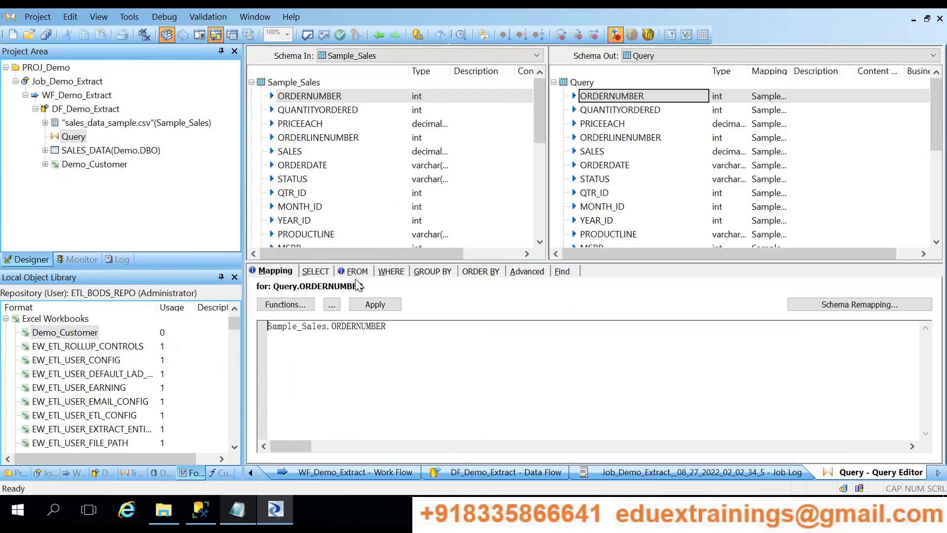
left_click(357, 272)
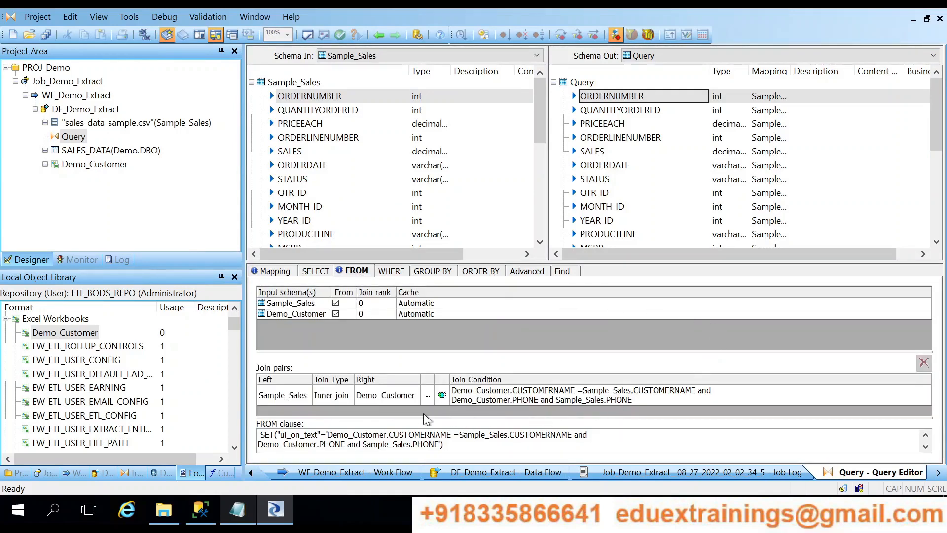
left_click(427, 395)
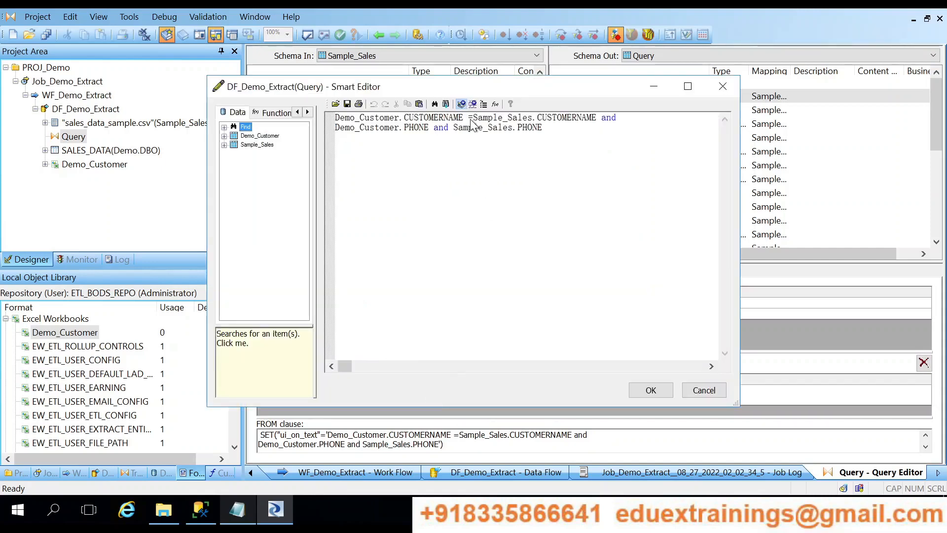
left_click(434, 127)
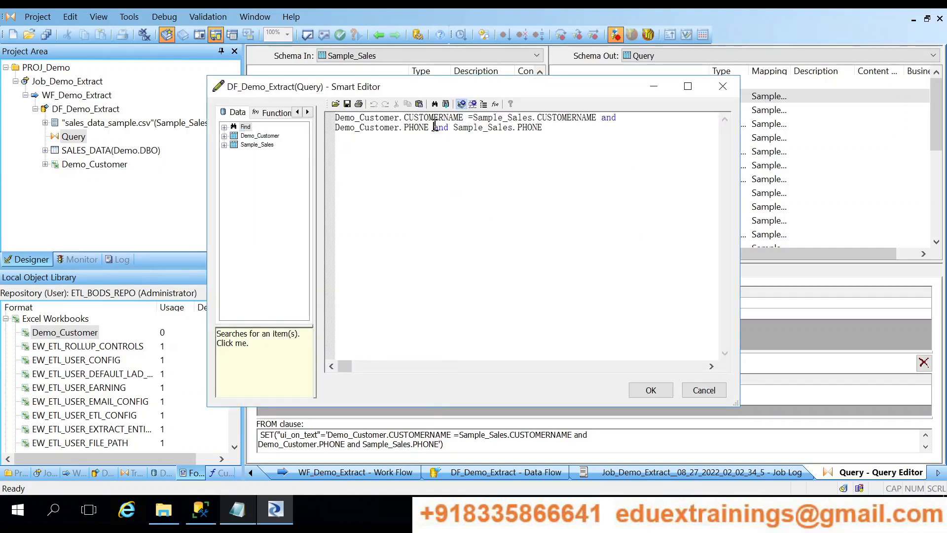
double_click(445, 127)
type("=")
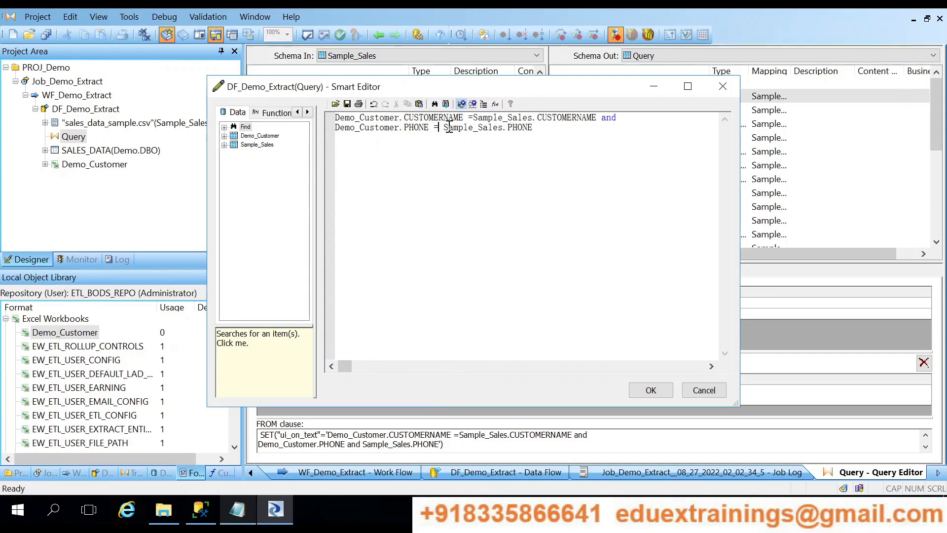
left_click(653, 390)
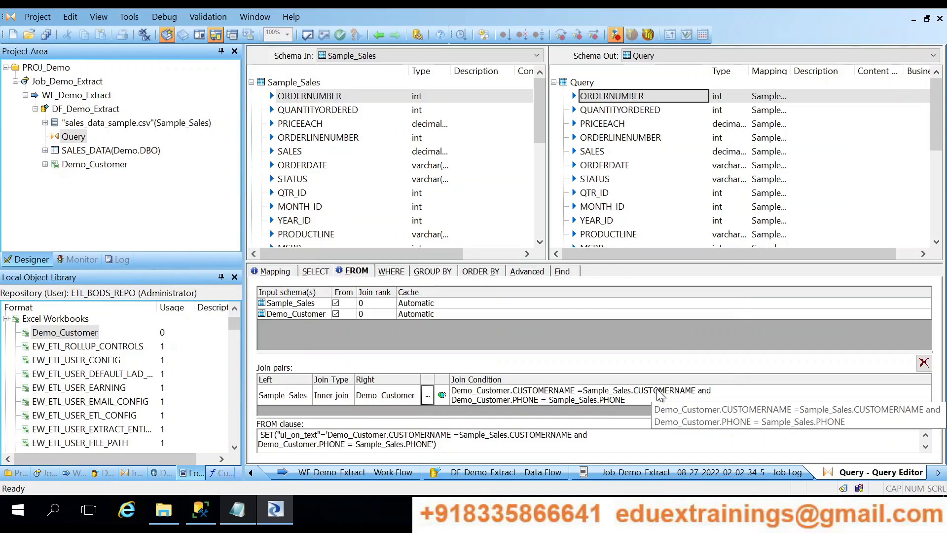
Validate the Query transform and save all changes to the DF_Demo_Extract data flow.
left_click(306, 37)
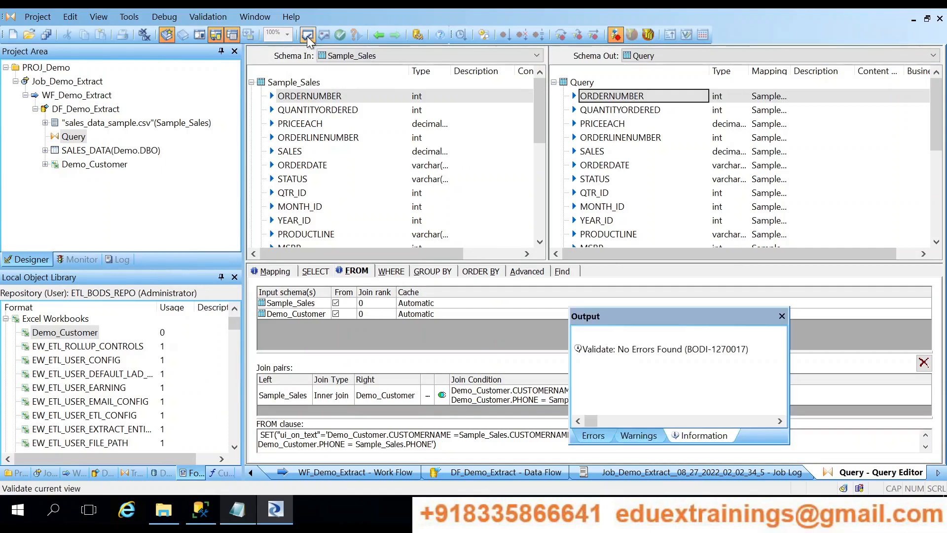
left_click(782, 316)
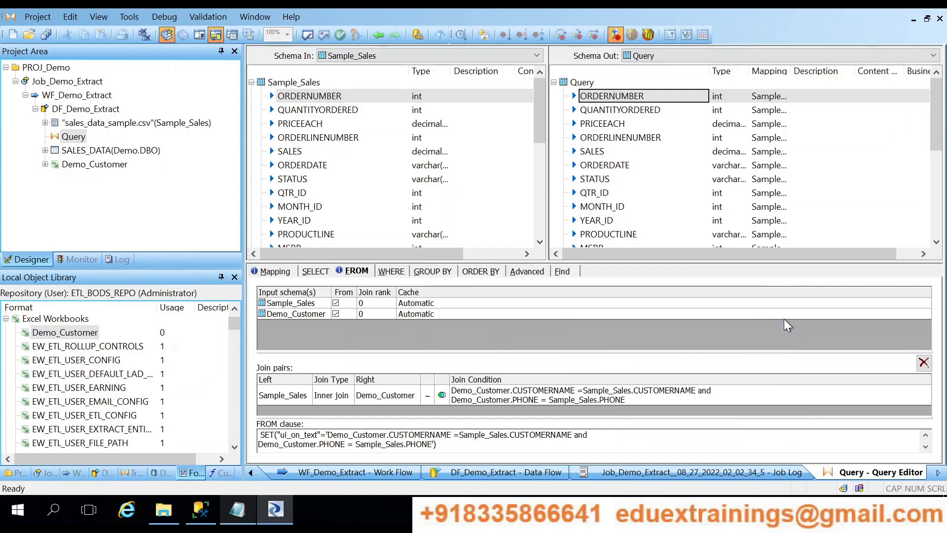
left_click(379, 36)
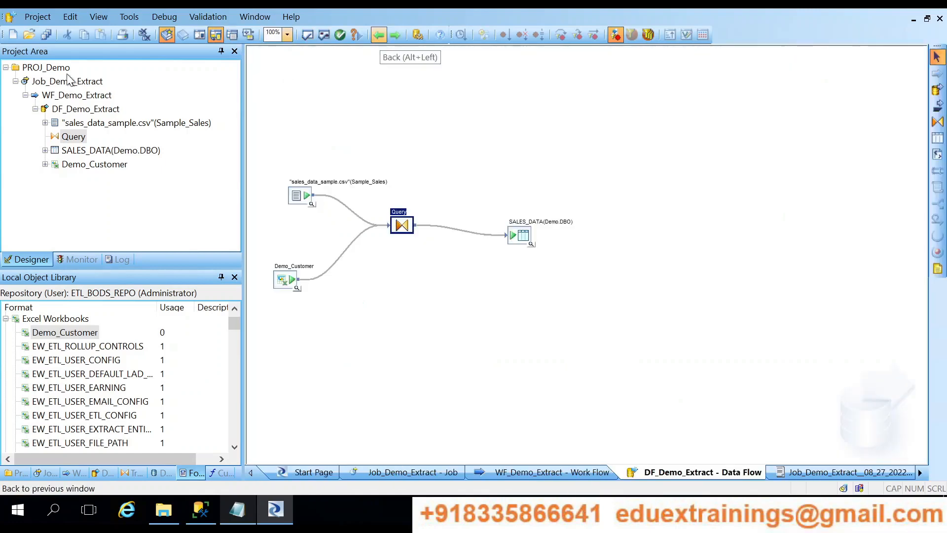
left_click(46, 34)
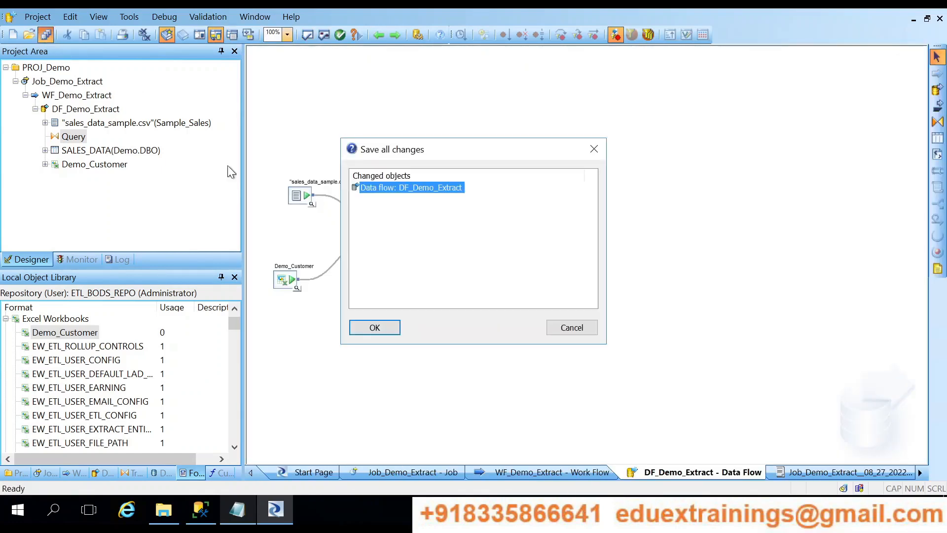
left_click(363, 326)
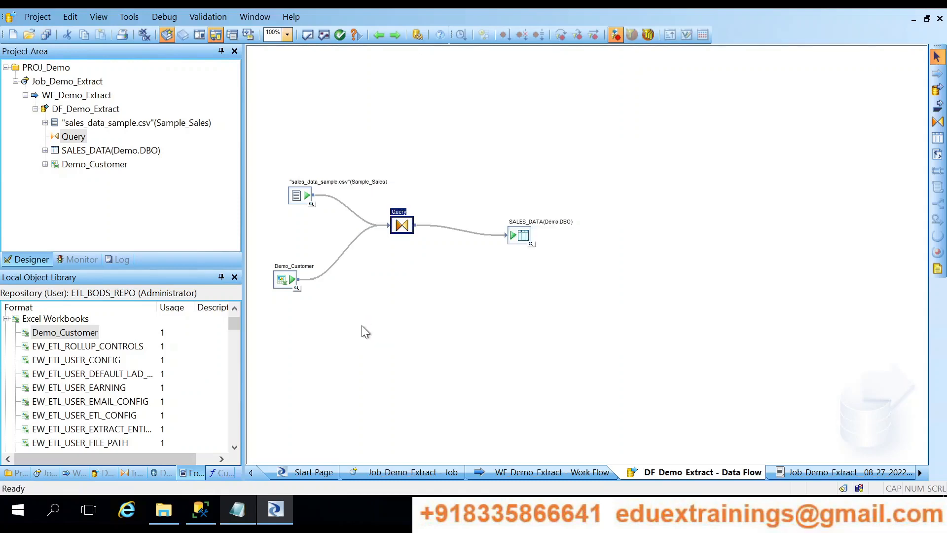
Execute Job_Demo_Extract with the offered execution properties.
right_click(81, 85)
left_click(126, 89)
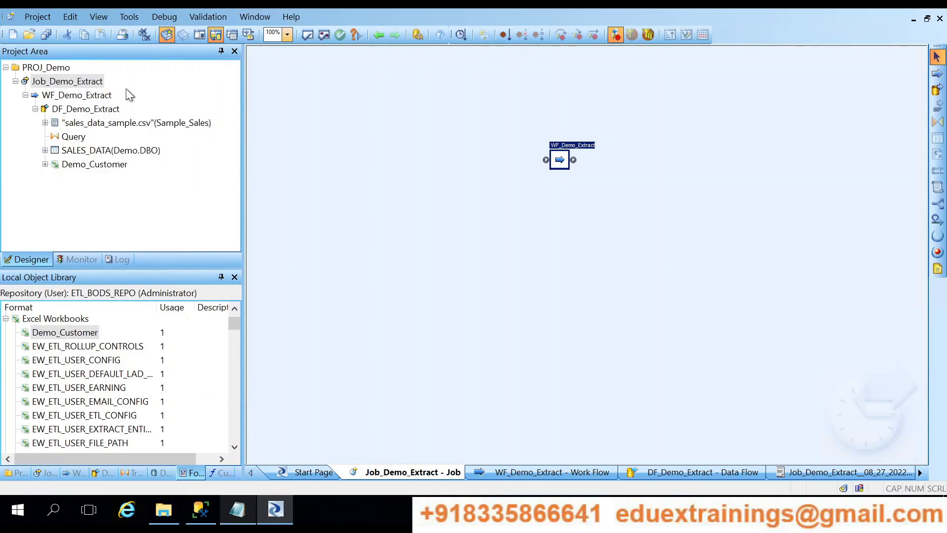
left_click(548, 430)
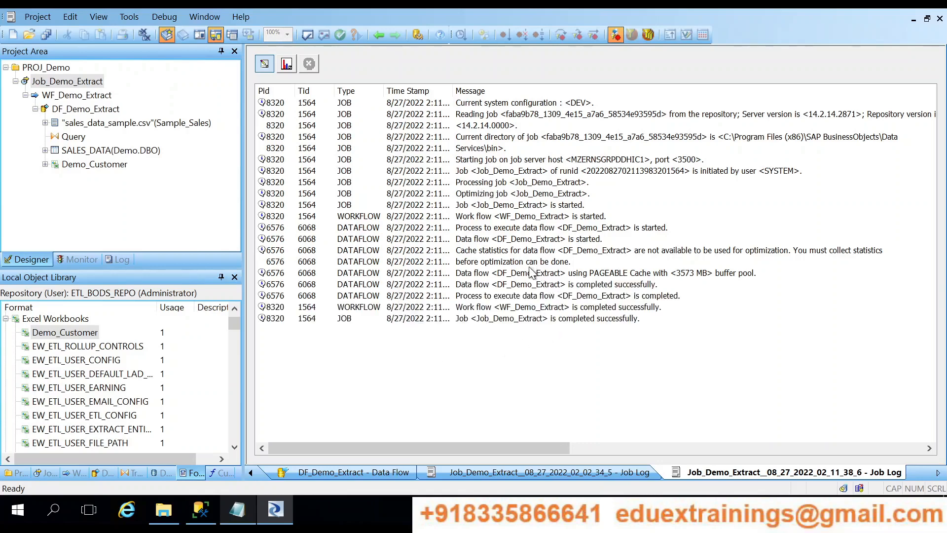
Switch to SQL Server Management Studio and rerun select * from [dbo].[SALES_DATA] on the Demo database.
left_click(205, 514)
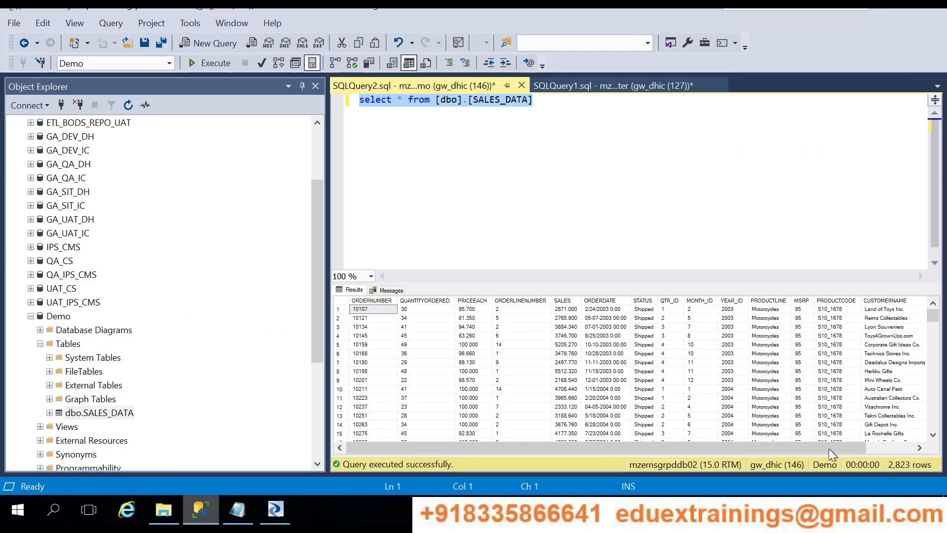
left_click(919, 447)
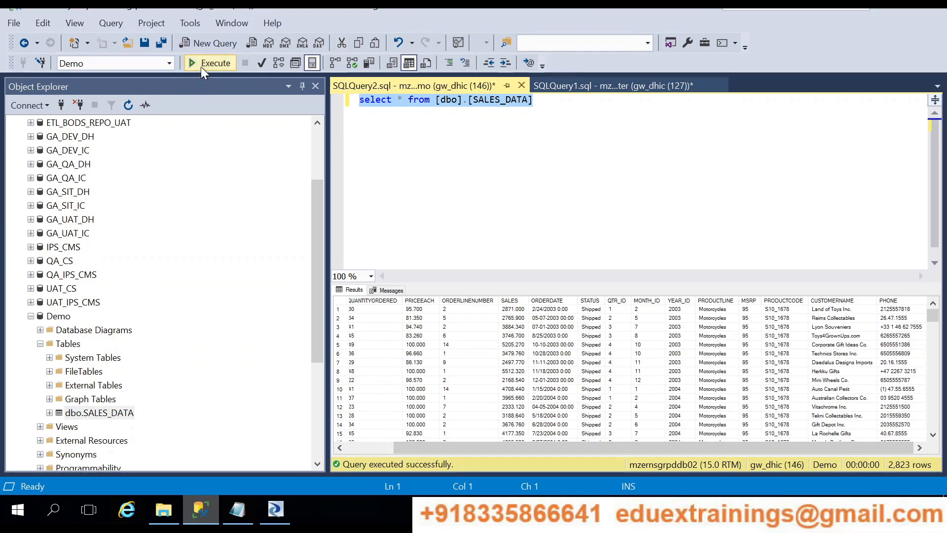
left_click(202, 65)
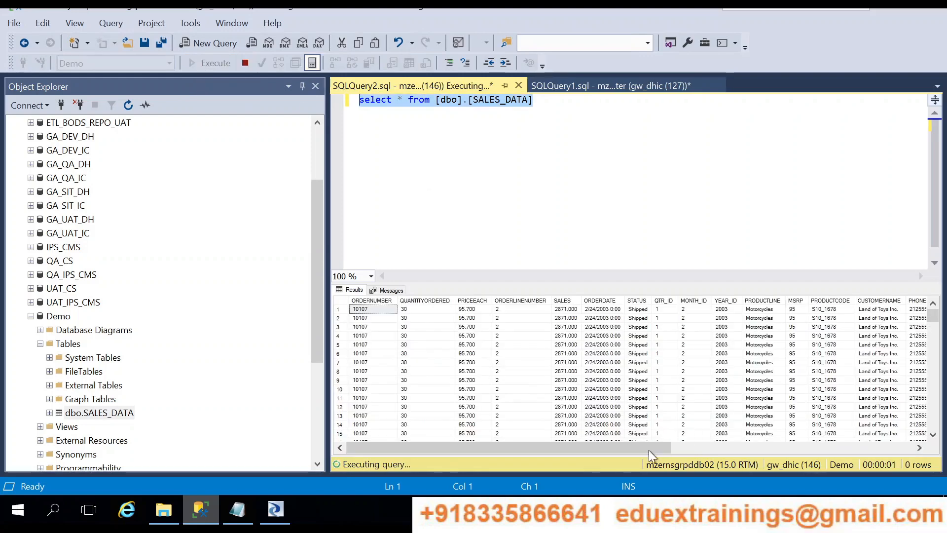
Examine the SALES_DATA results across all columns, including the customer address and contact fields, and return to Data Services Designer.
left_click_drag(647, 450, 903, 468)
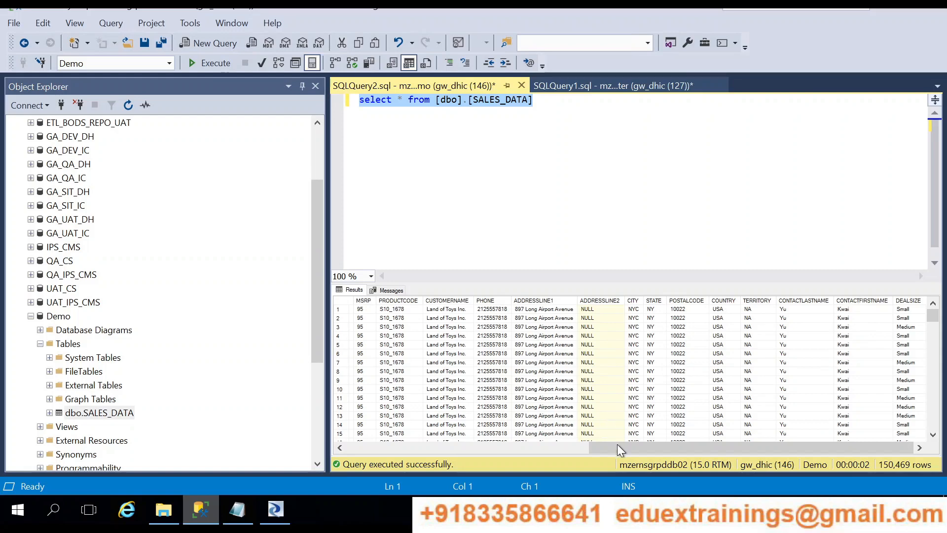
left_click_drag(612, 445, 384, 442)
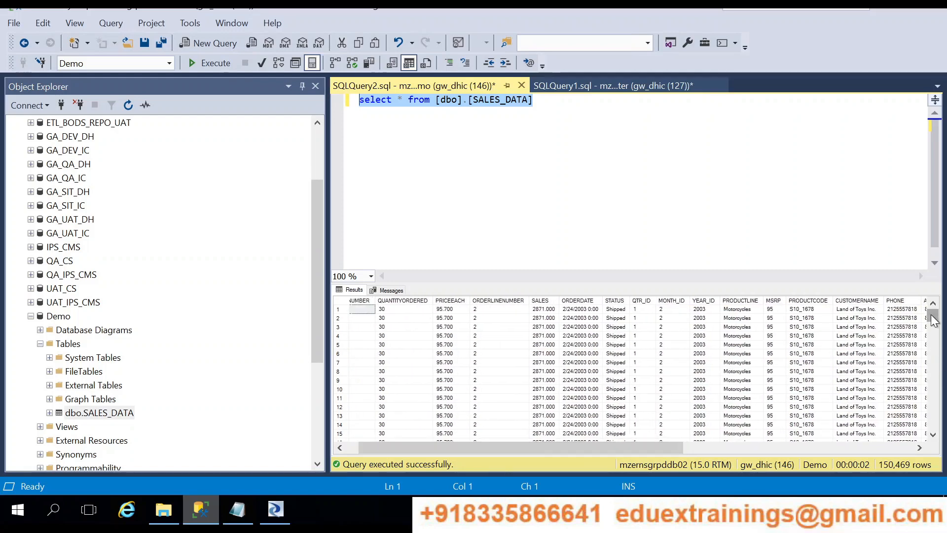
mouse_move(933, 314)
left_mouse_down()
mouse_move(932, 410)
mouse_move(932, 312)
left_mouse_up()
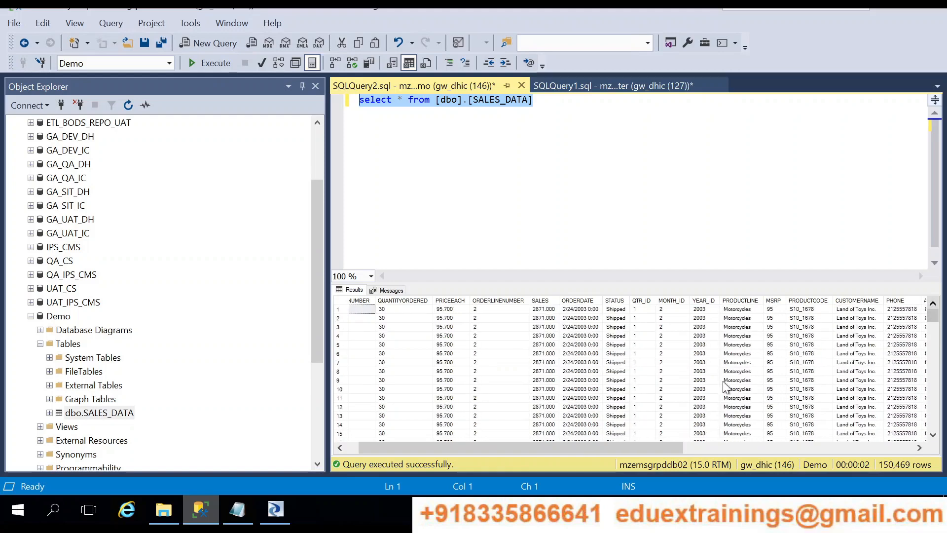
left_click_drag(636, 454, 932, 454)
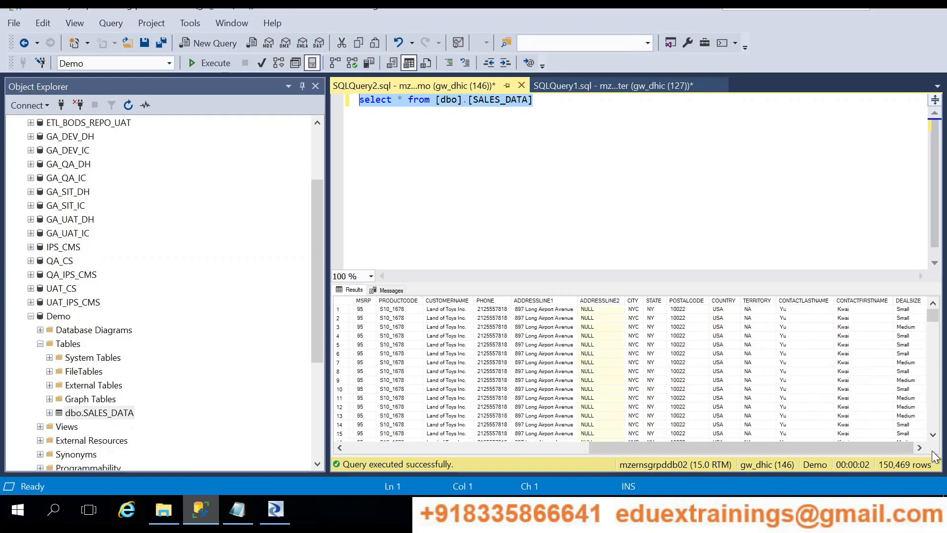
left_click(543, 222)
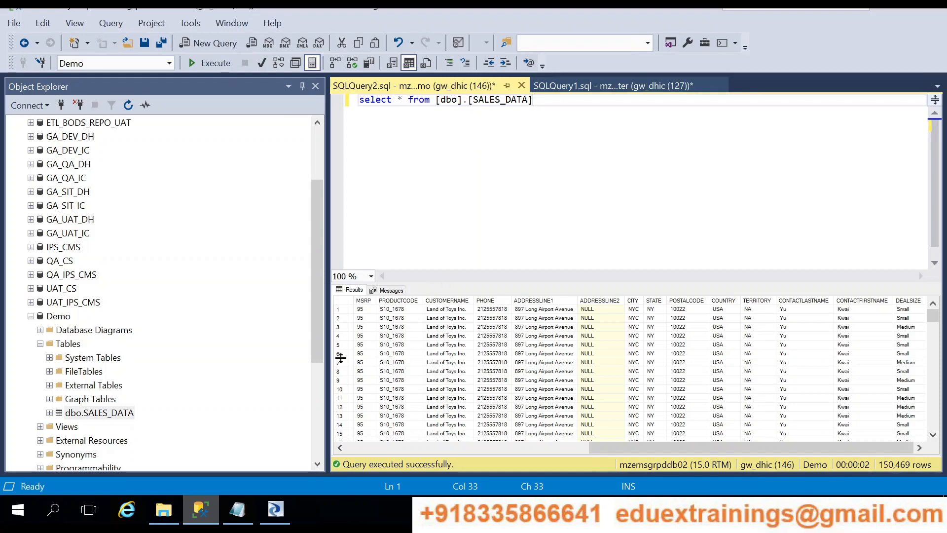
left_click(282, 517)
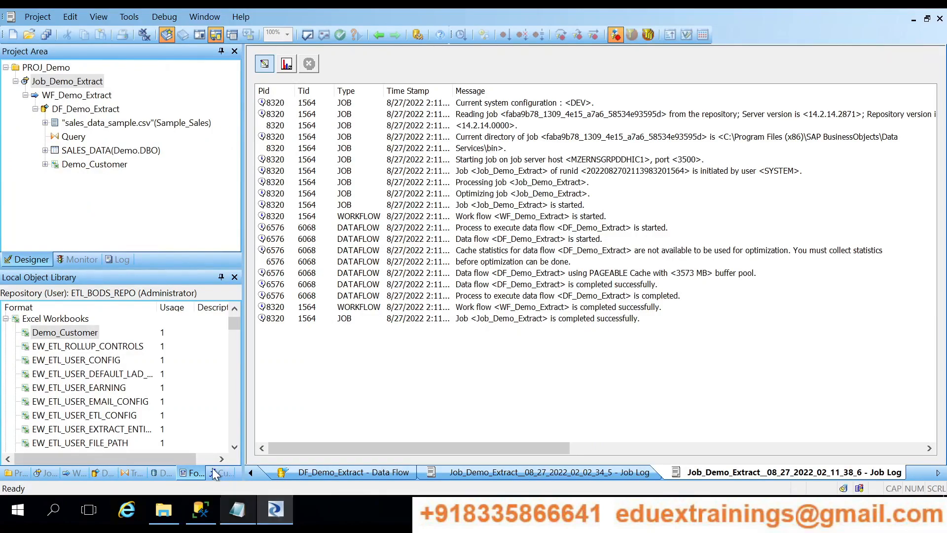